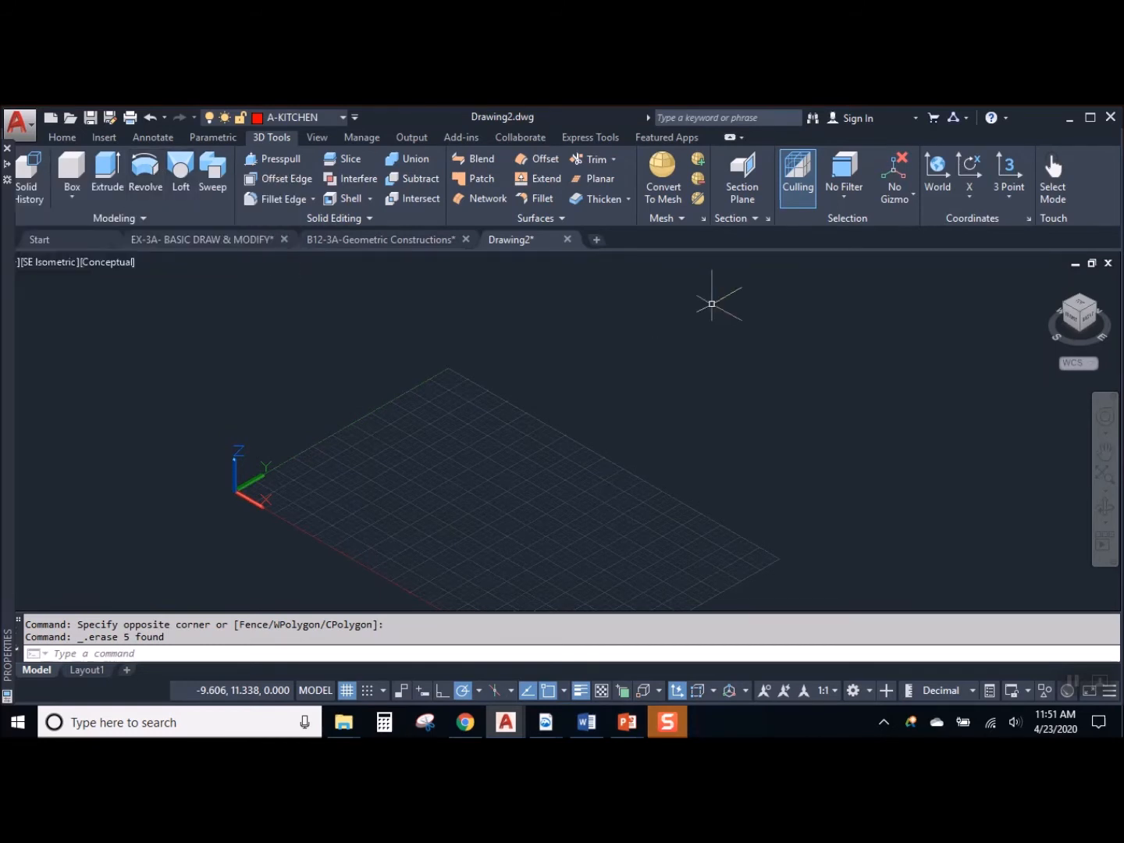
Set the drawing to the Top view and switch to the REVOLVE PRESENTATION file in PowerPoint
{"action": "left_click", "coordinate": [1087, 309]}
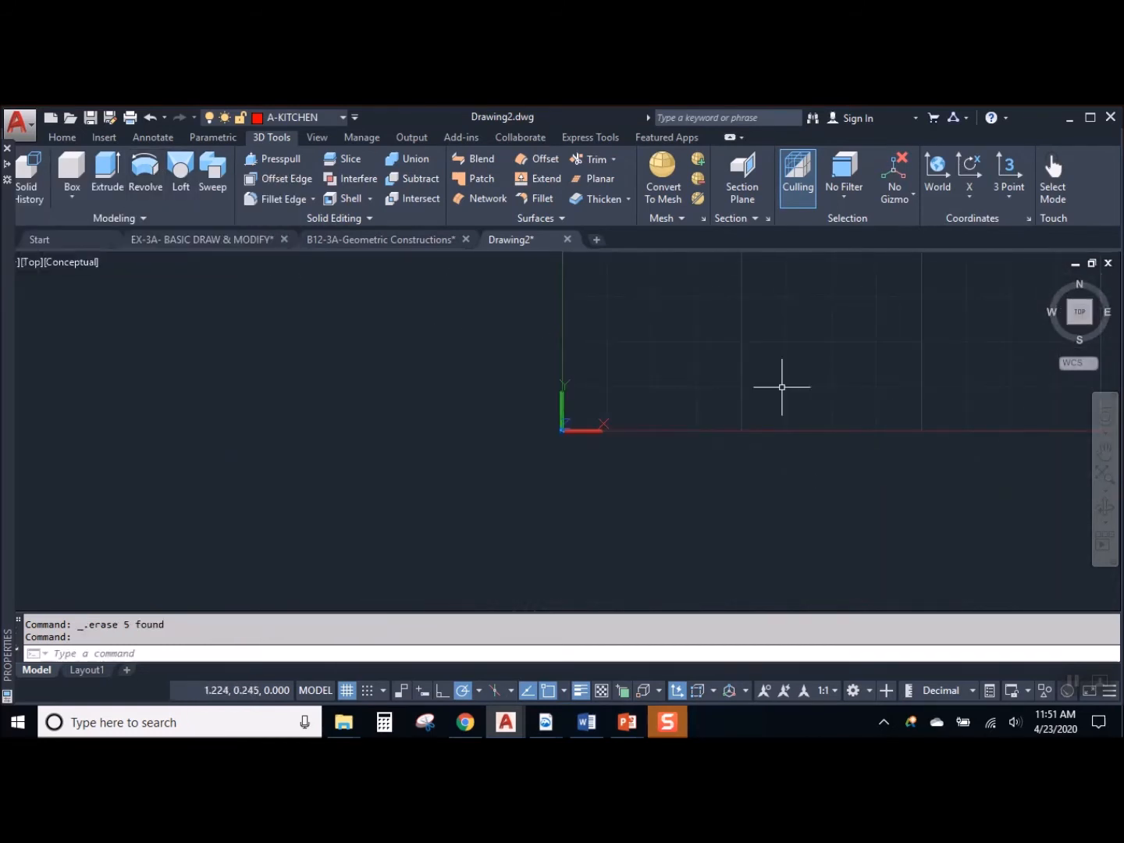
{"action": "middle_click_drag", "start_coordinate": [753, 381], "coordinate": [320, 510]}
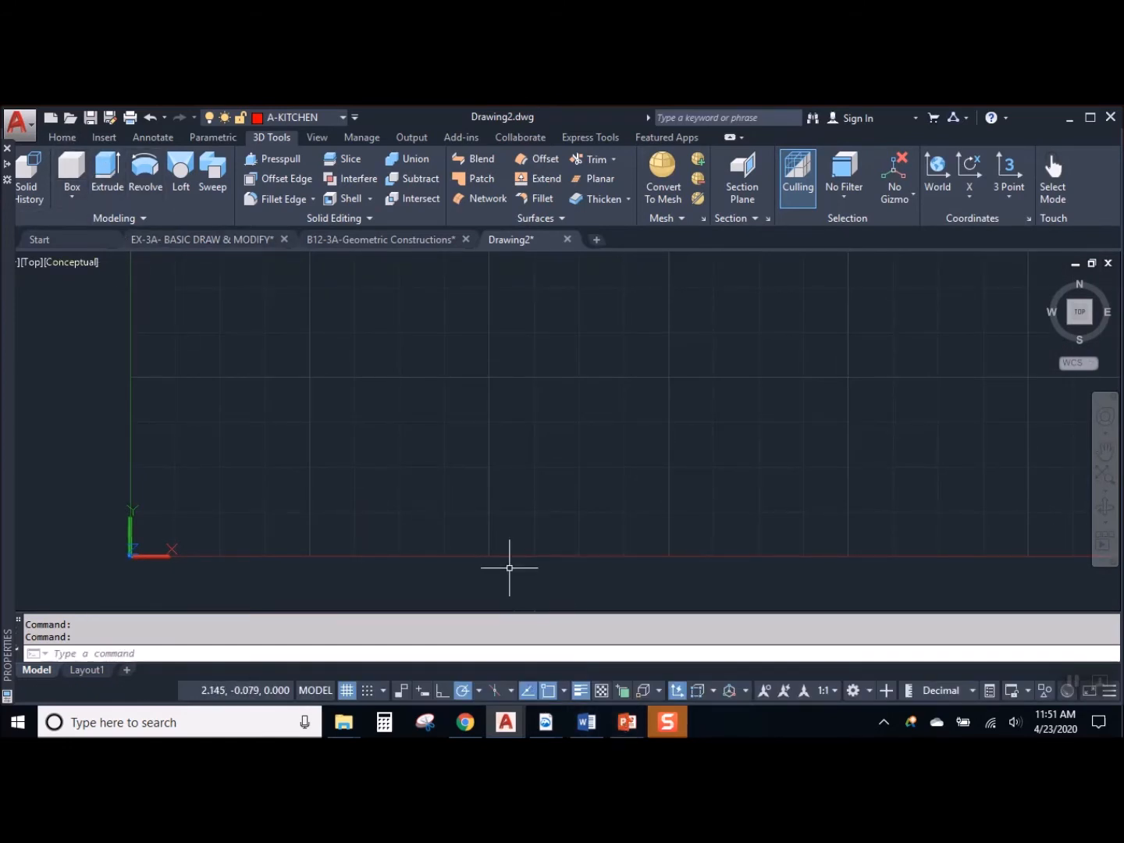
{"action": "mouse_move", "coordinate": [643, 720]}
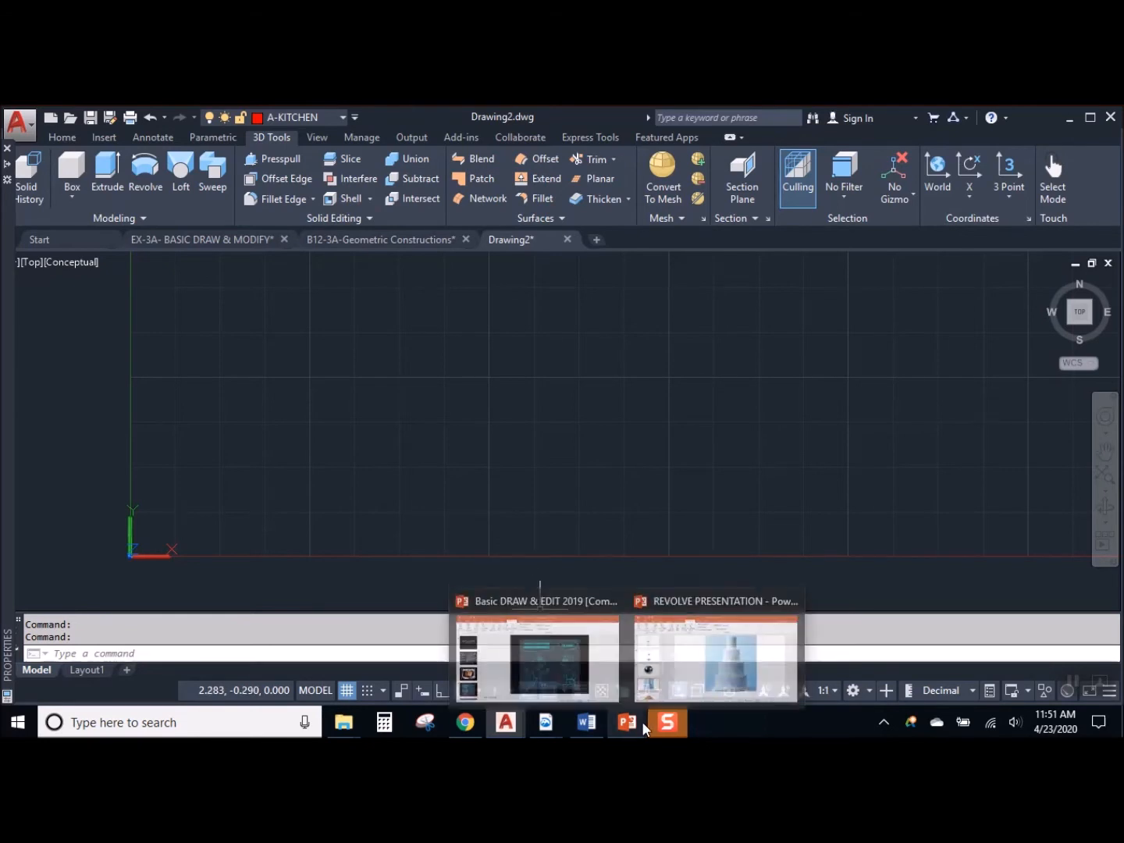
{"action": "left_click", "coordinate": [733, 660]}
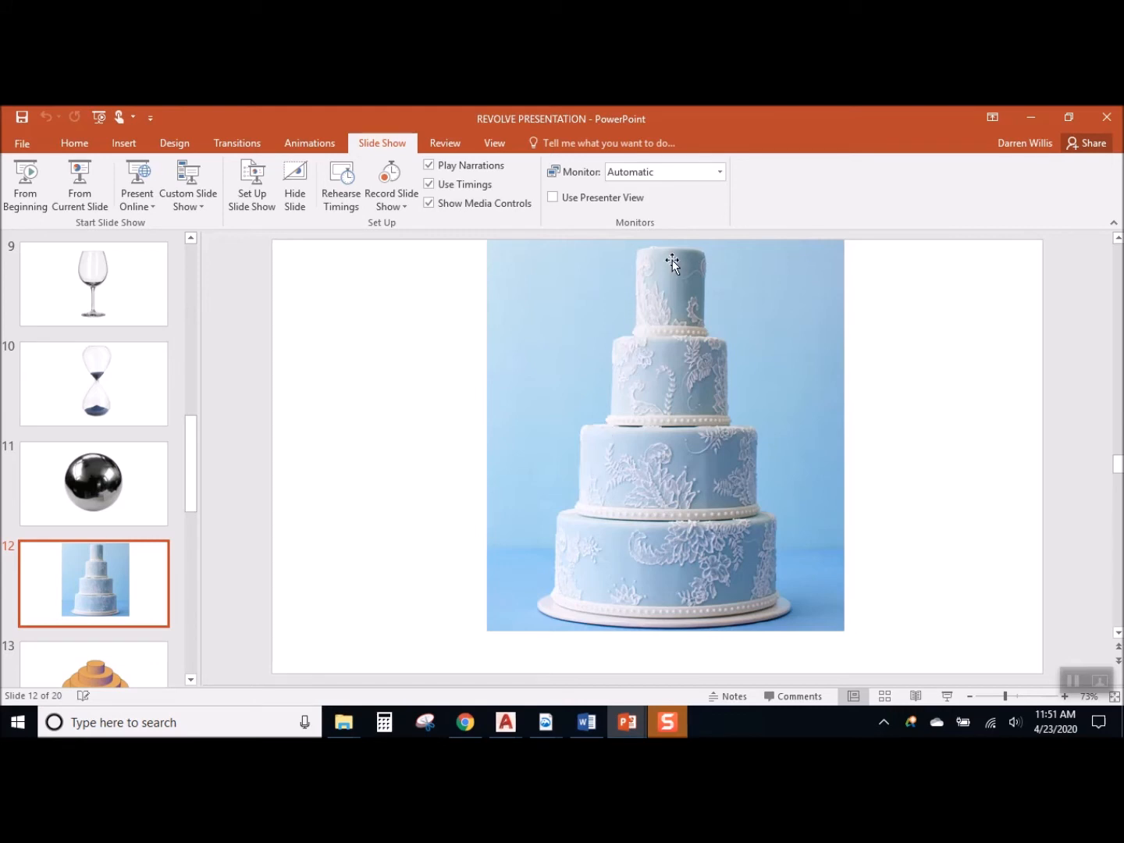
Insert a straight line down the middle of the tiered cake picture on slide 12, about 6.94" tall
{"action": "left_click", "coordinate": [117, 144]}
{"action": "left_click", "coordinate": [280, 184]}
{"action": "left_click", "coordinate": [295, 243]}
{"action": "left_click_drag", "start_coordinate": [666, 250], "coordinate": [666, 257]}
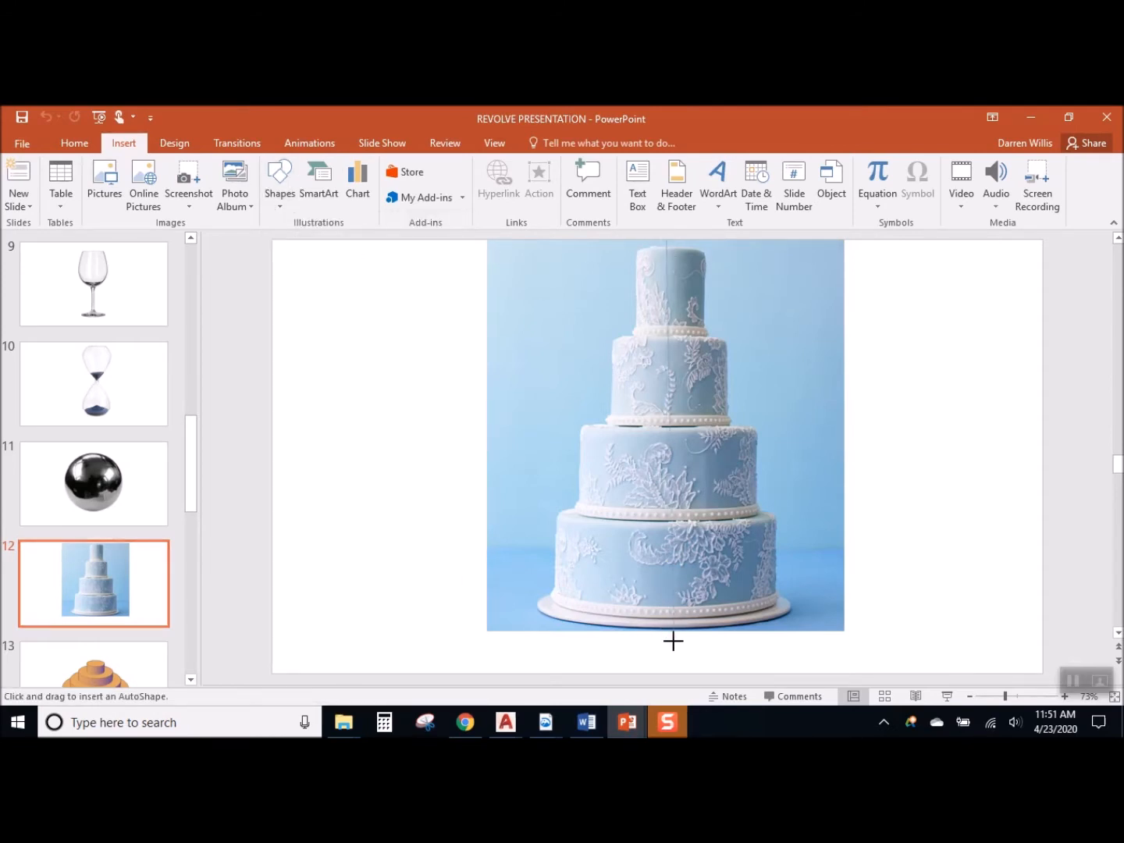
{"action": "left_click_drag", "start_coordinate": [673, 640], "coordinate": [673, 643]}
Set the outline weight of the cake's centre line to 6 pt
{"action": "left_click", "coordinate": [416, 181]}
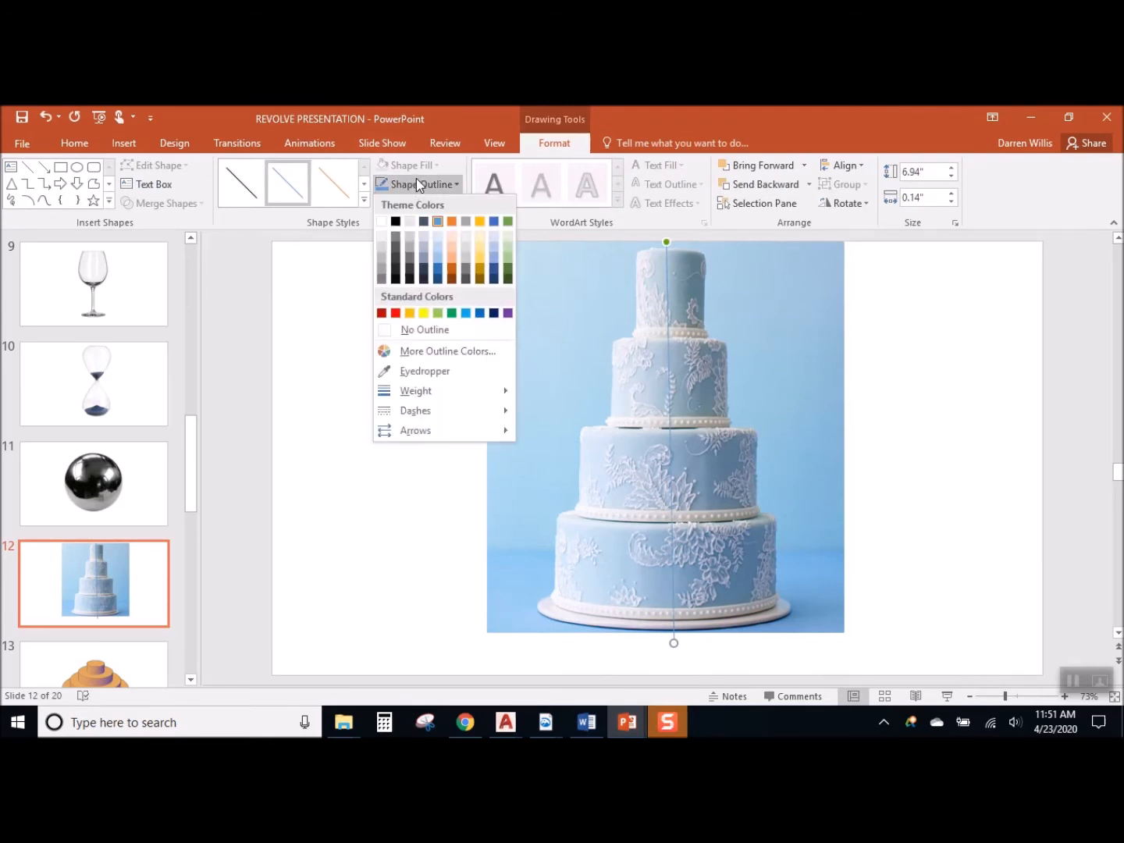
{"action": "left_click", "coordinate": [444, 183]}
{"action": "left_click", "coordinate": [443, 183]}
{"action": "mouse_move", "coordinate": [405, 392]}
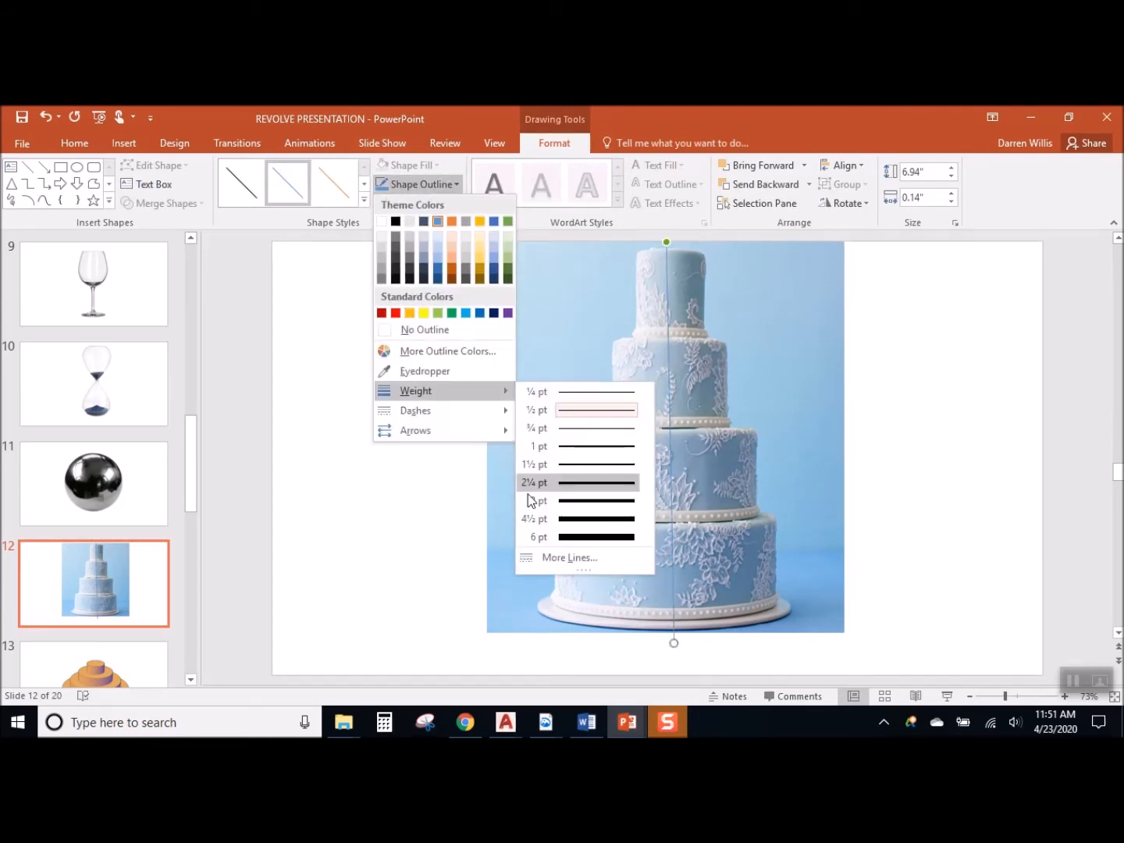
{"action": "left_click", "coordinate": [576, 537]}
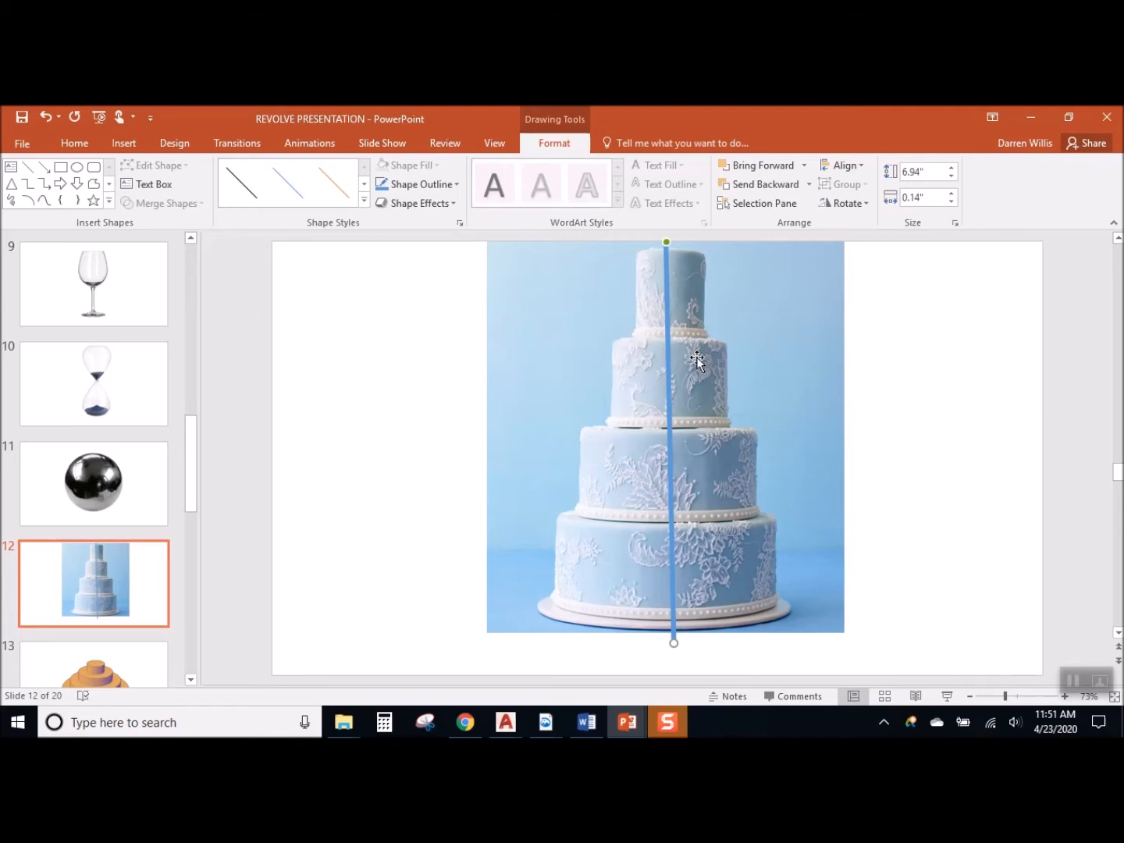
Return to AutoCAD and draw a closed polyline of the cake's left half: flat base, four stepped tiers and a straight vertical edge
{"action": "left_click", "coordinate": [1032, 116]}
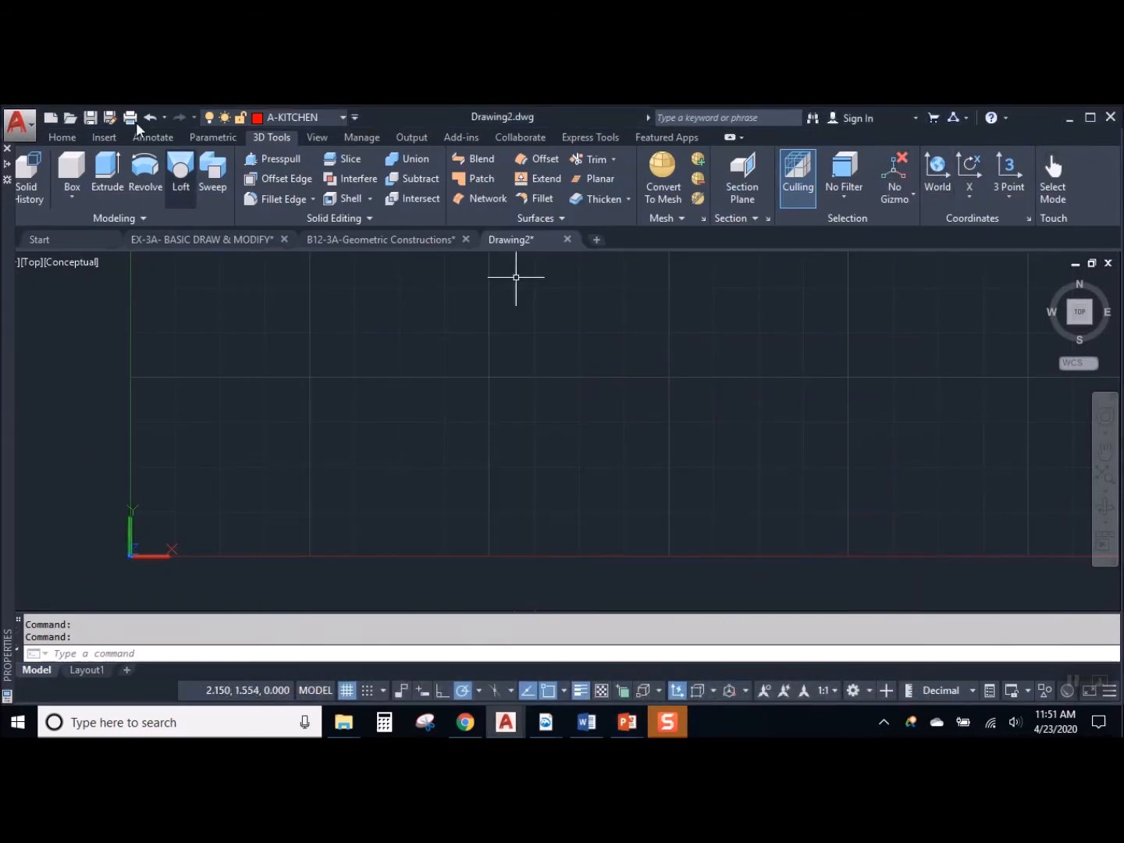
{"action": "left_click", "coordinate": [62, 137]}
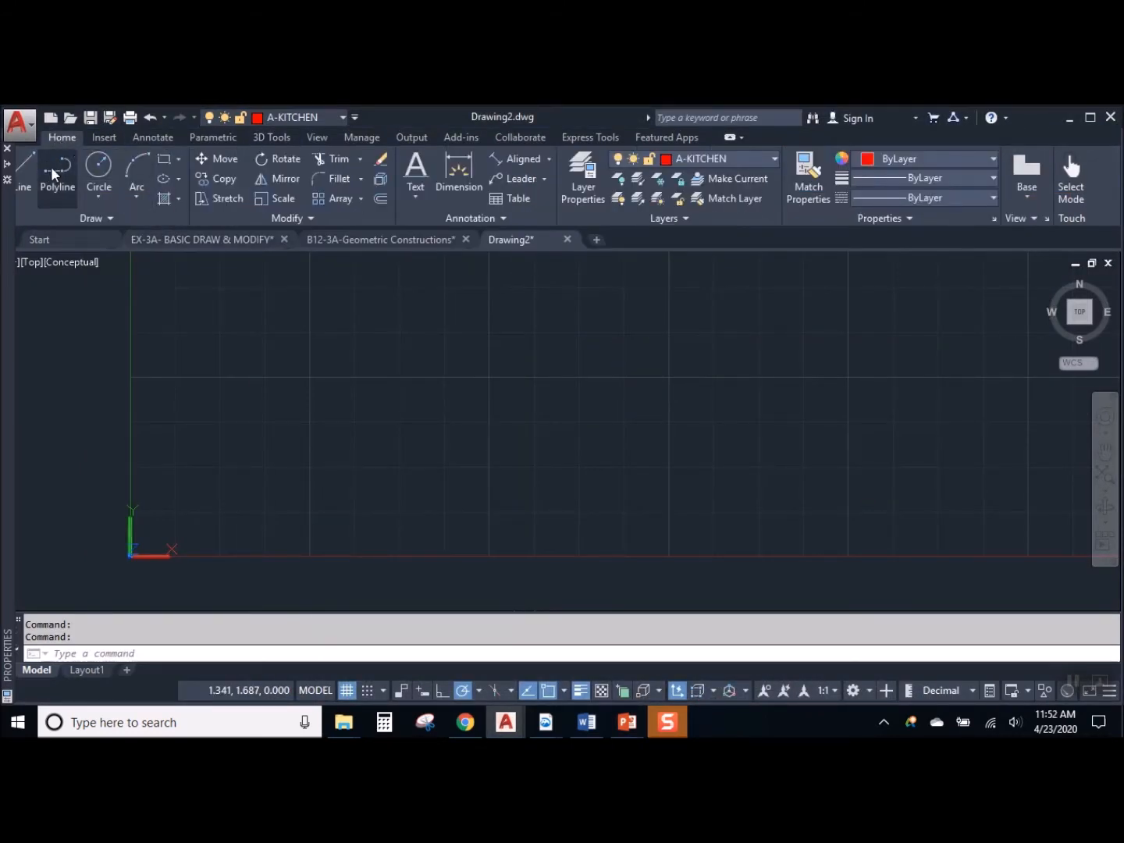
{"action": "left_click", "coordinate": [58, 167]}
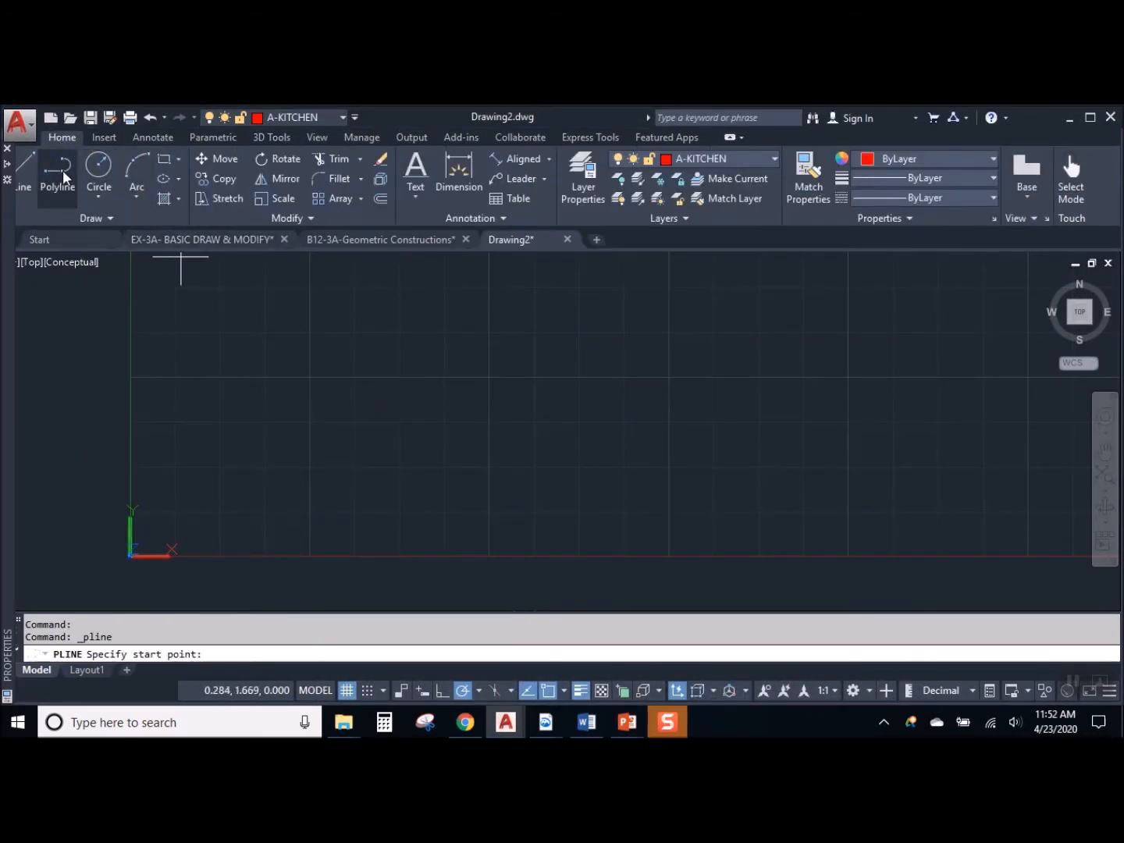
{"action": "left_click", "coordinate": [437, 510]}
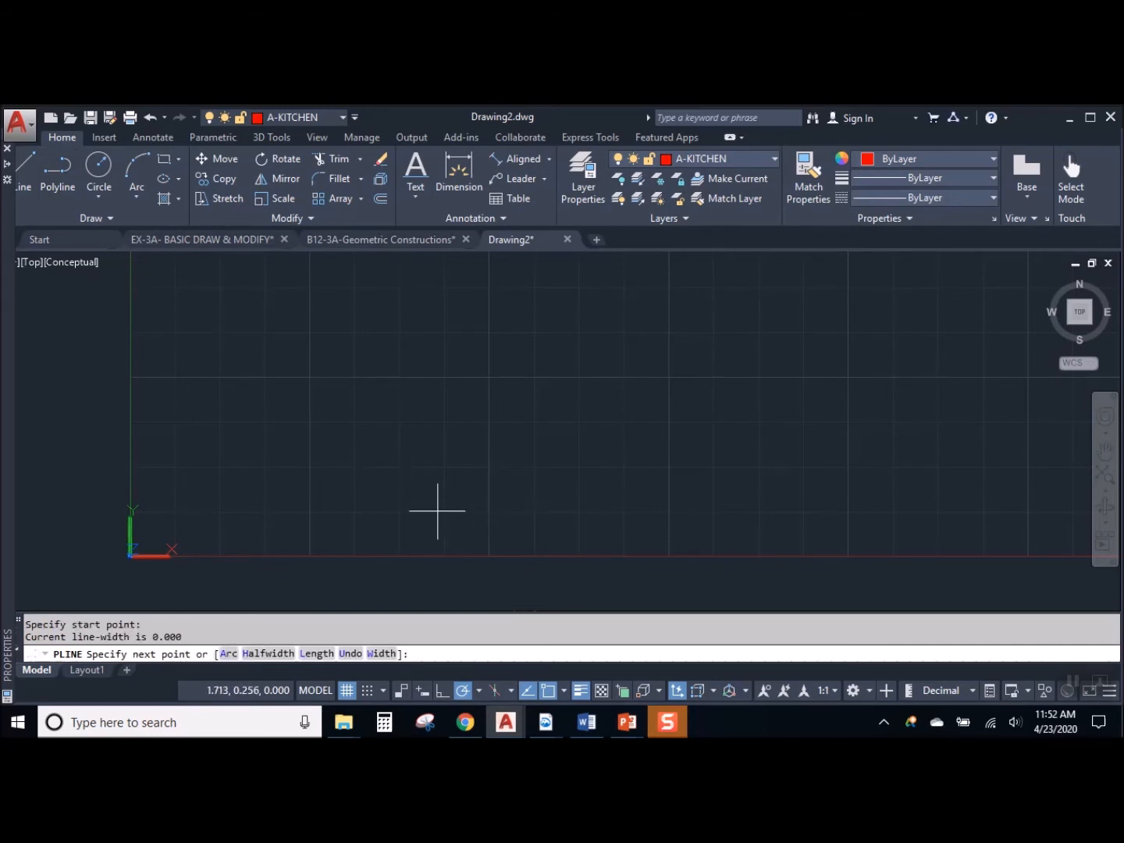
{"action": "left_click", "coordinate": [271, 511]}
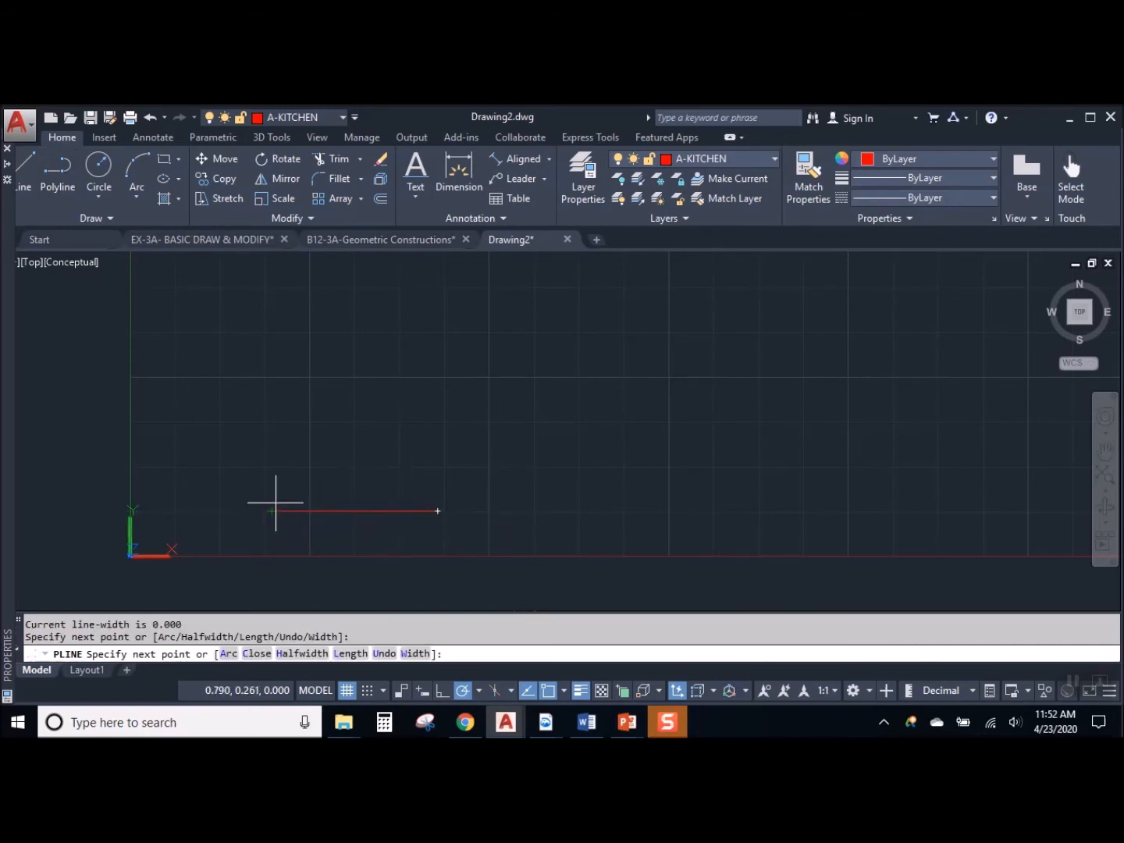
{"action": "left_click", "coordinate": [272, 431]}
{"action": "left_click", "coordinate": [337, 432]}
{"action": "left_click", "coordinate": [336, 369]}
{"action": "left_click", "coordinate": [387, 368]}
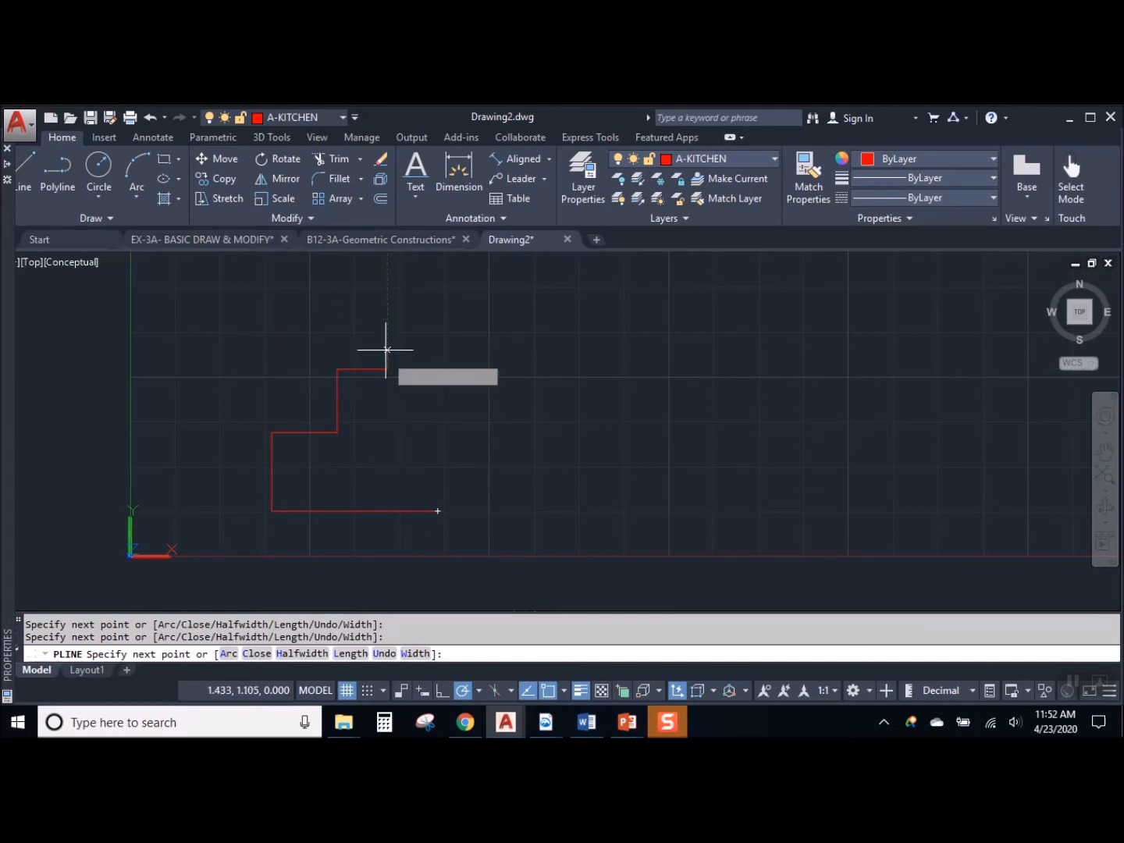
{"action": "left_click", "coordinate": [412, 319]}
{"action": "left_click", "coordinate": [426, 316]}
{"action": "left_click", "coordinate": [425, 279]}
{"action": "left_click", "coordinate": [476, 279]}
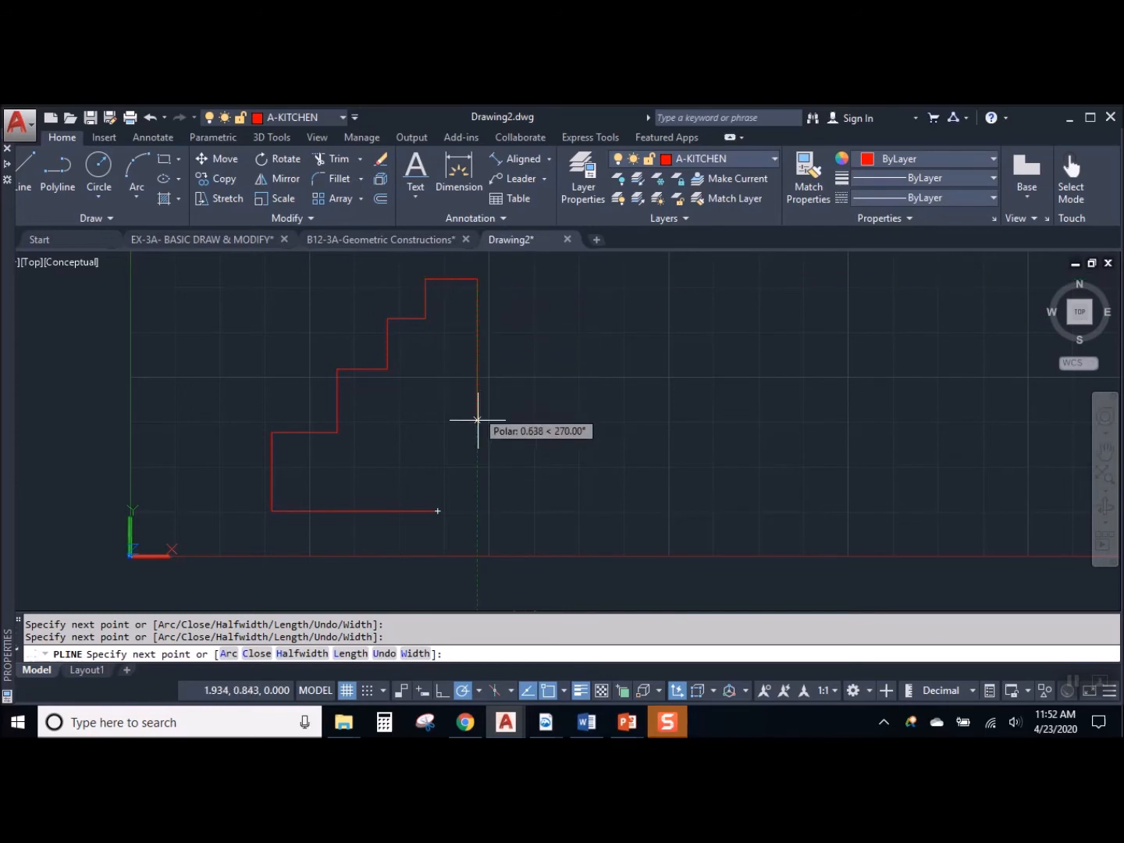
{"action": "left_click", "coordinate": [468, 512]}
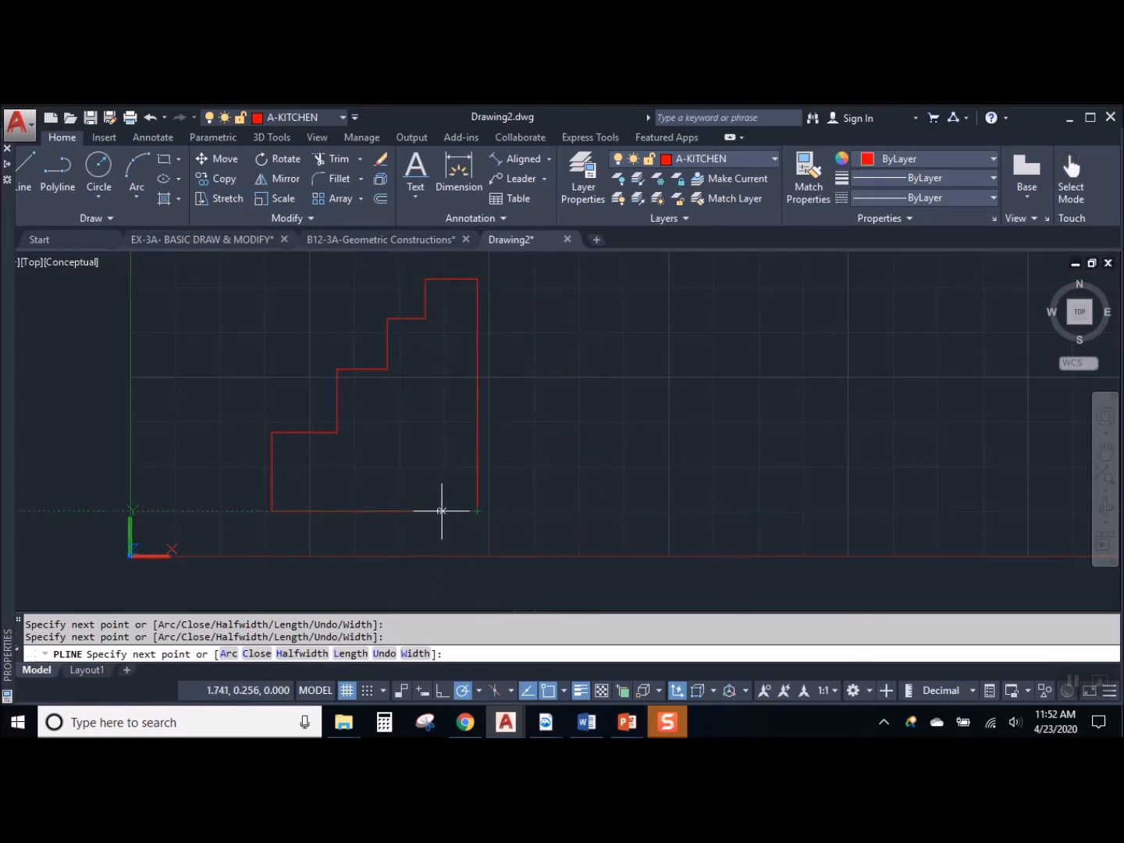
{"action": "key", "text": "Return"}
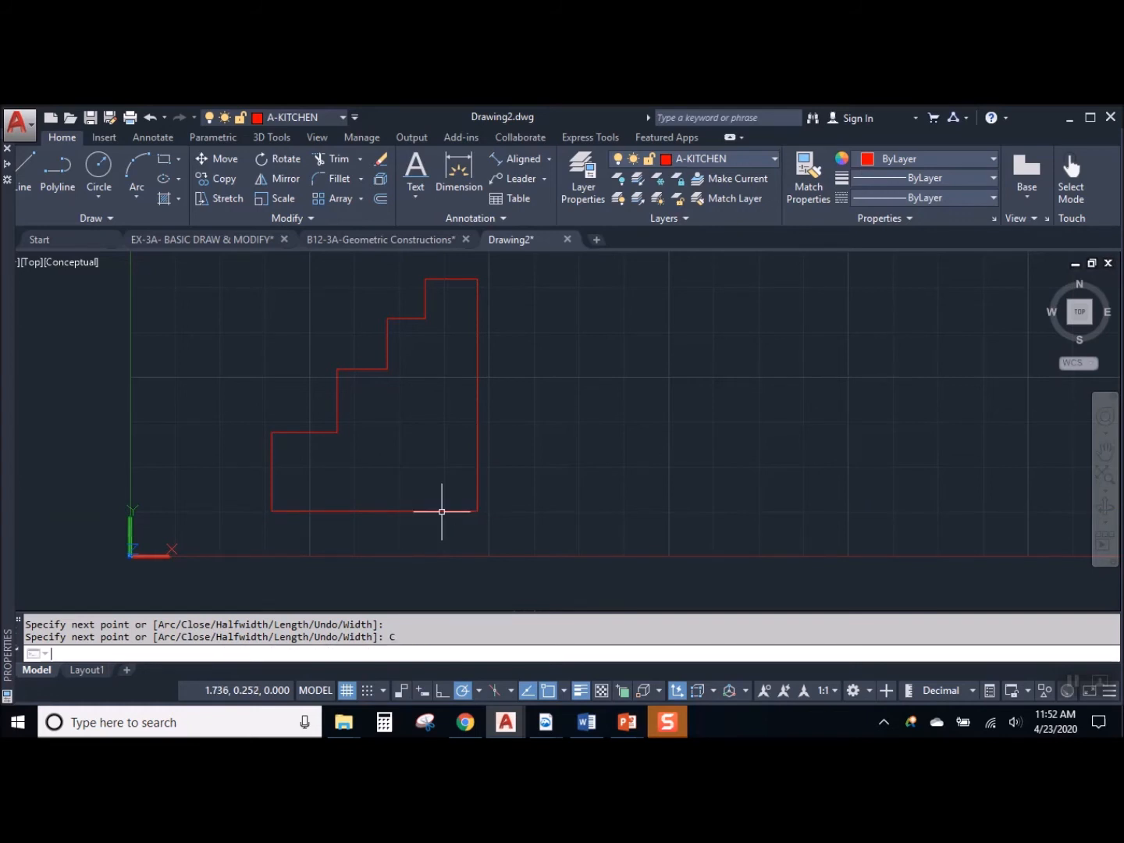
{"action": "left_click", "coordinate": [481, 320]}
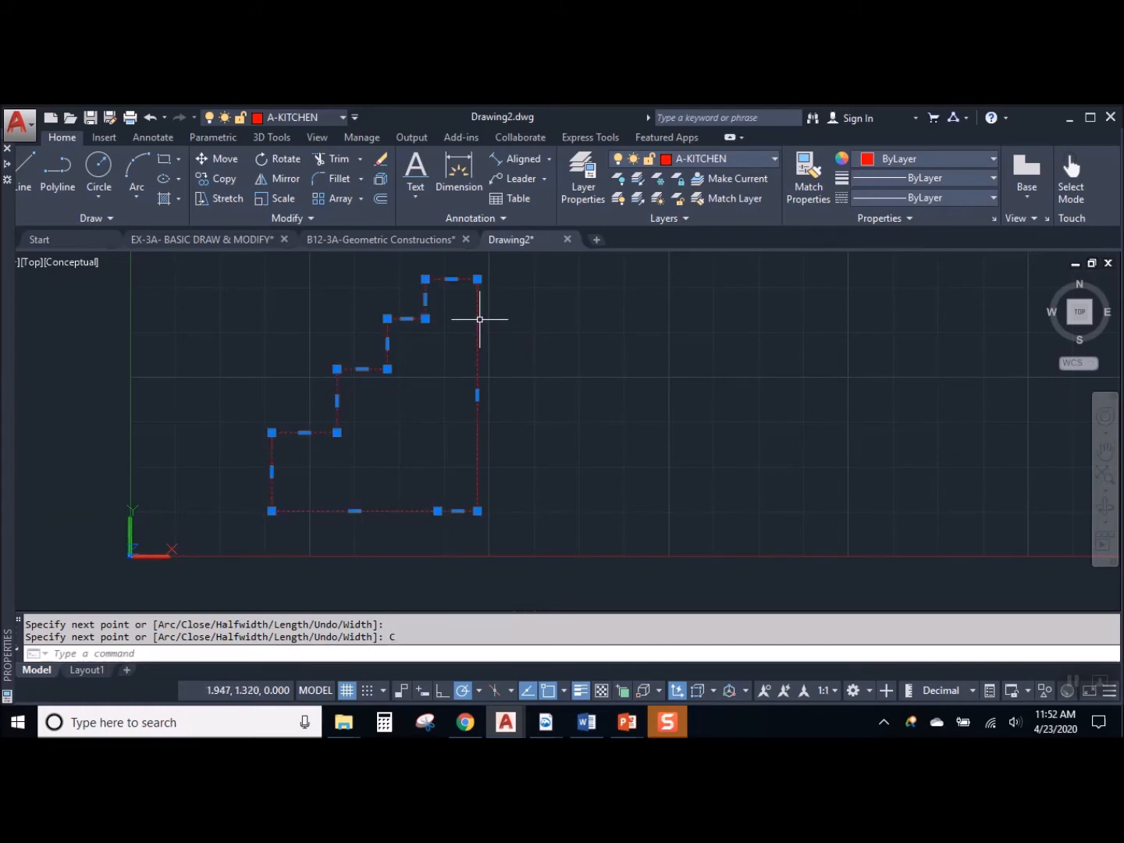
{"action": "middle_click_drag", "start_coordinate": [601, 409], "coordinate": [577, 477]}
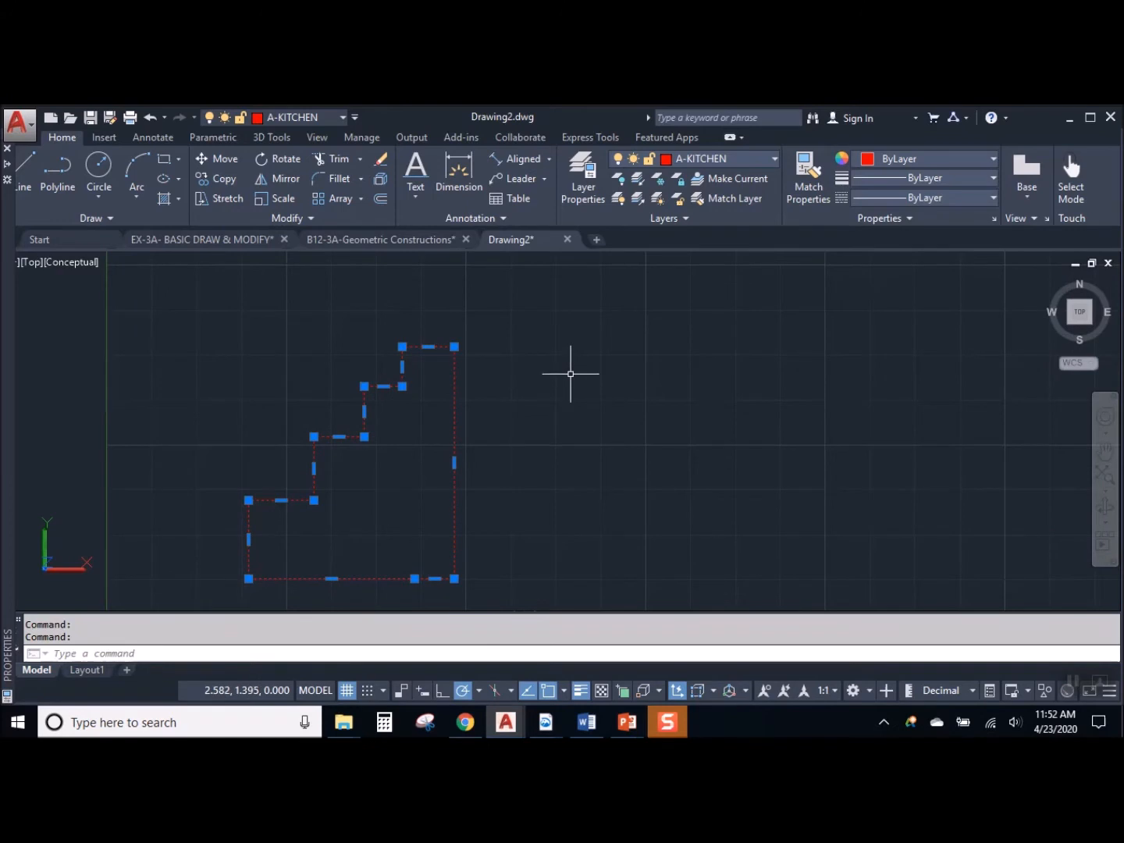
{"action": "key", "text": "Escape"}
Make CENTER the current layer and draw a vertical line upward from the top corner of the profile's straight edge
{"action": "middle_click_drag", "start_coordinate": [587, 372], "coordinate": [525, 349]}
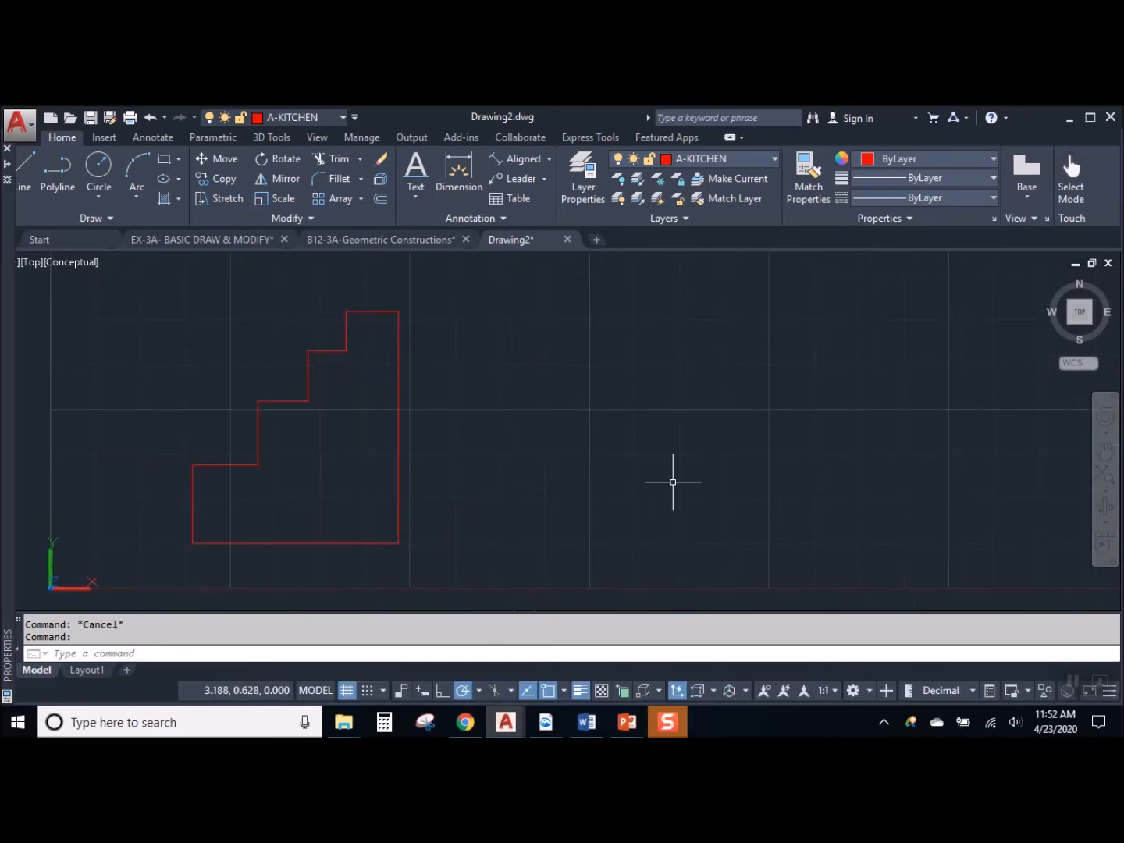
{"action": "middle_click_drag", "start_coordinate": [623, 433], "coordinate": [607, 451]}
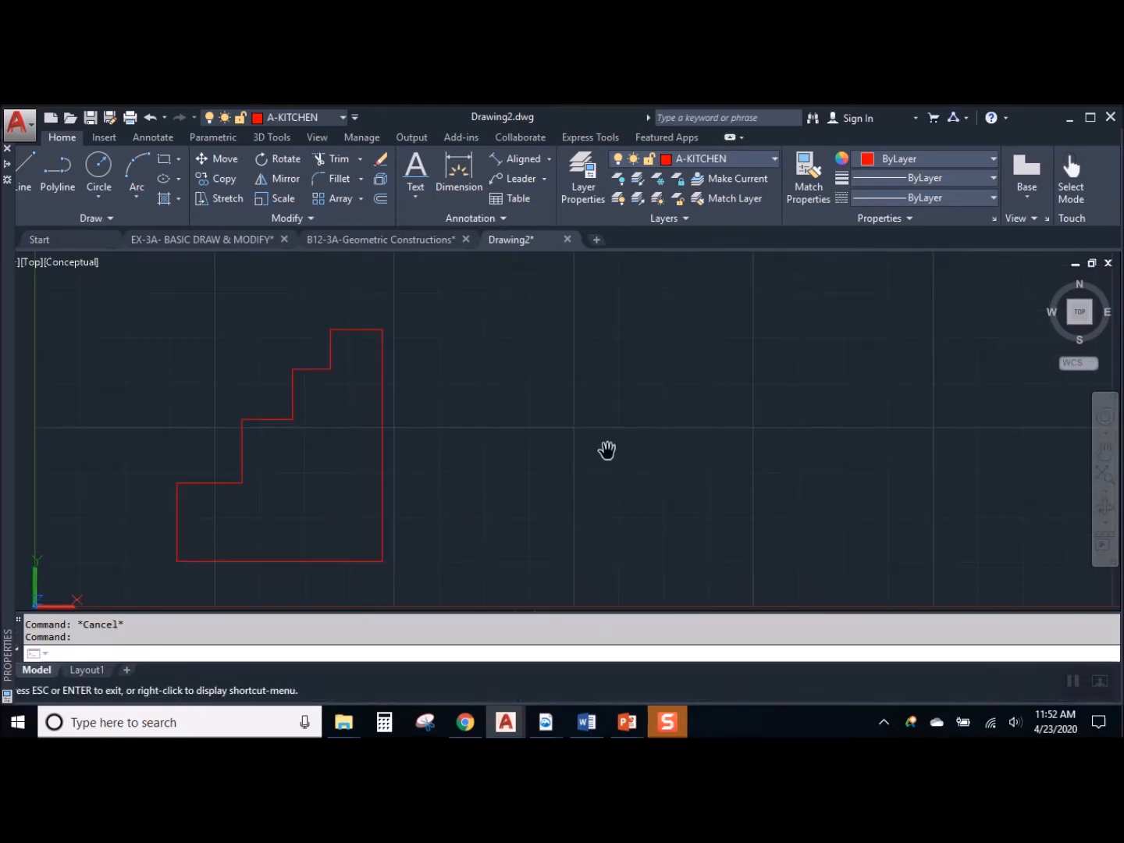
{"action": "left_click", "coordinate": [306, 117]}
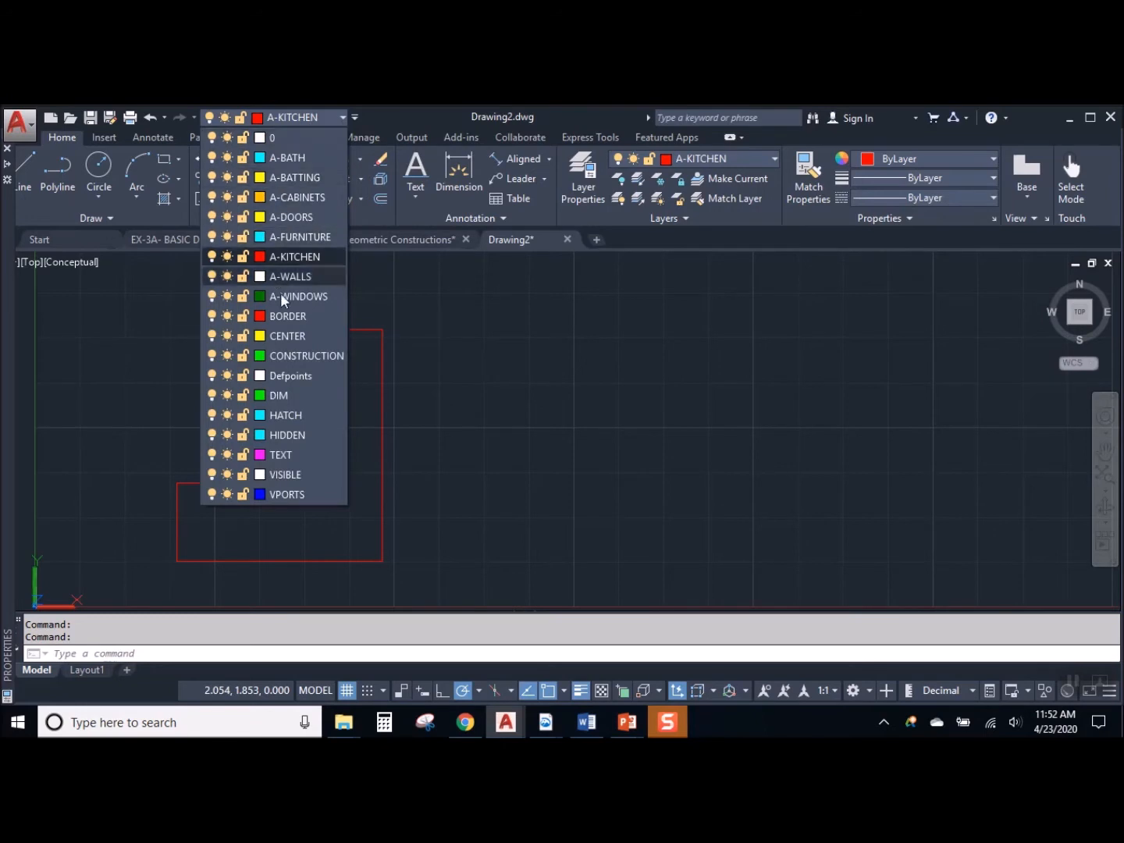
{"action": "left_click", "coordinate": [290, 334]}
{"action": "left_click", "coordinate": [35, 168]}
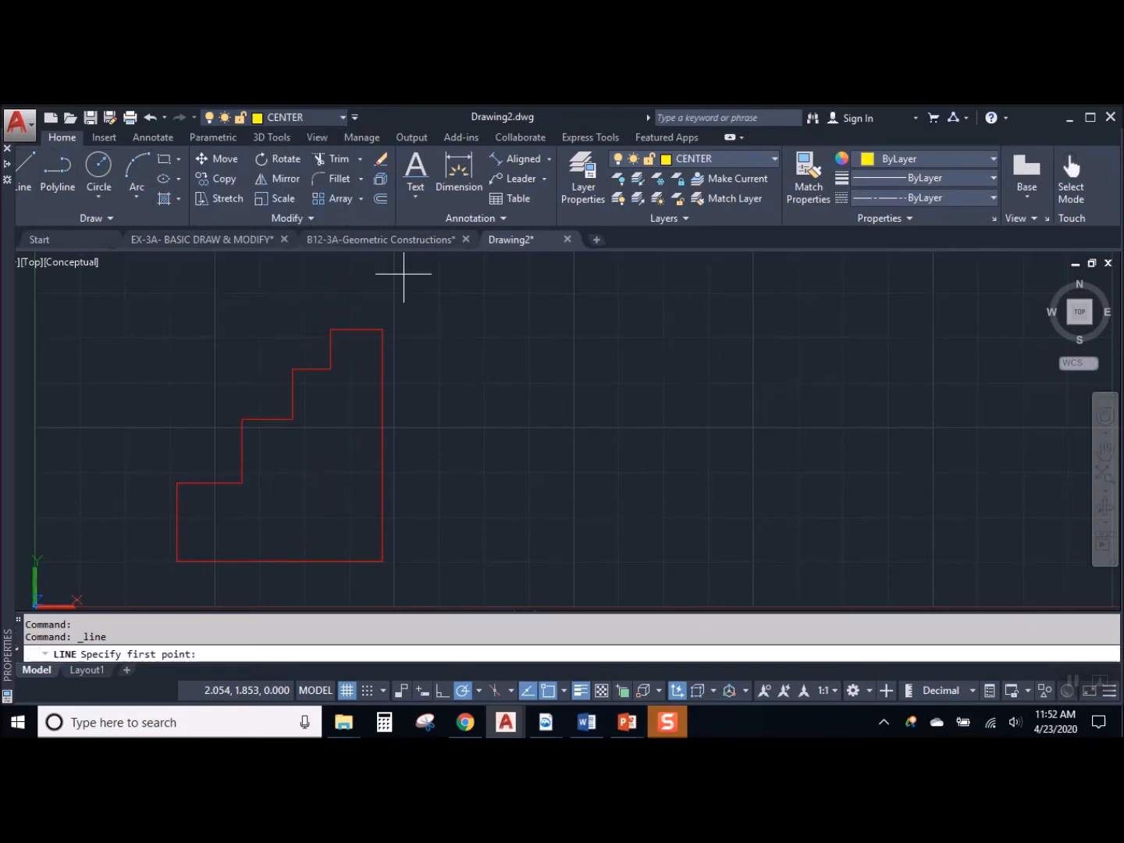
{"action": "left_click", "coordinate": [382, 328]}
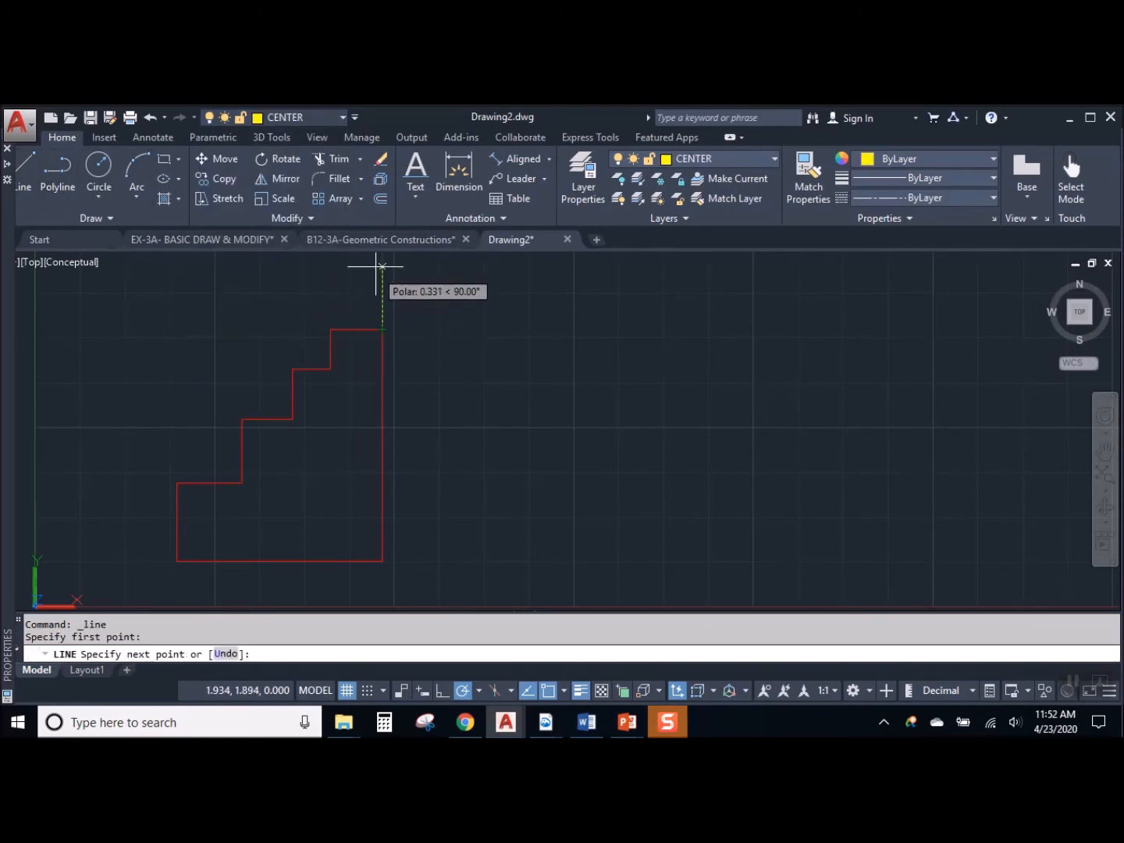
{"action": "middle_click_drag", "start_coordinate": [377, 268], "coordinate": [365, 381]}
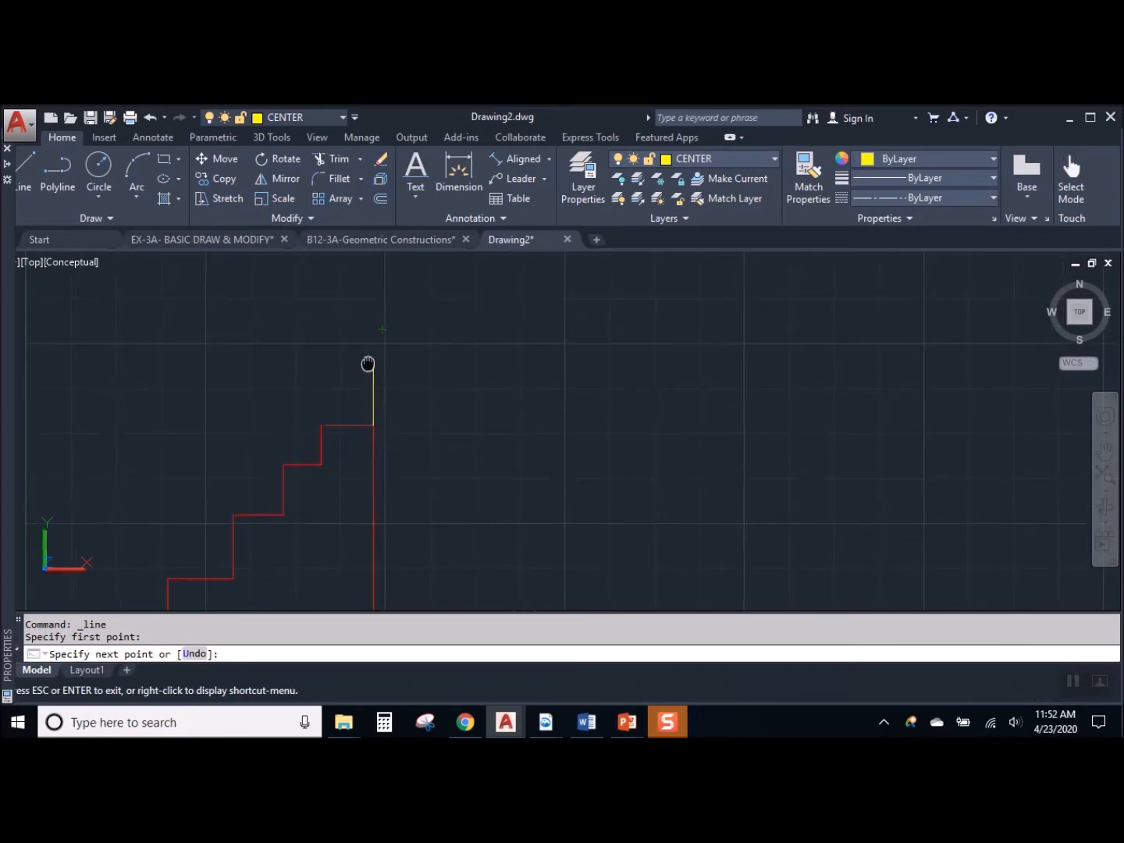
{"action": "left_click", "coordinate": [370, 301]}
{"action": "key", "text": "Escape"}
Stretch the centre line's lower end straight down along the profile's vertical edge to a point below its base
{"action": "scroll", "coordinate": [527, 343], "scroll_direction": "down", "scroll_amount": 4}
{"action": "middle_click_drag", "start_coordinate": [547, 356], "coordinate": [575, 352]}
{"action": "scroll", "coordinate": [485, 379], "scroll_direction": "up", "scroll_amount": 3}
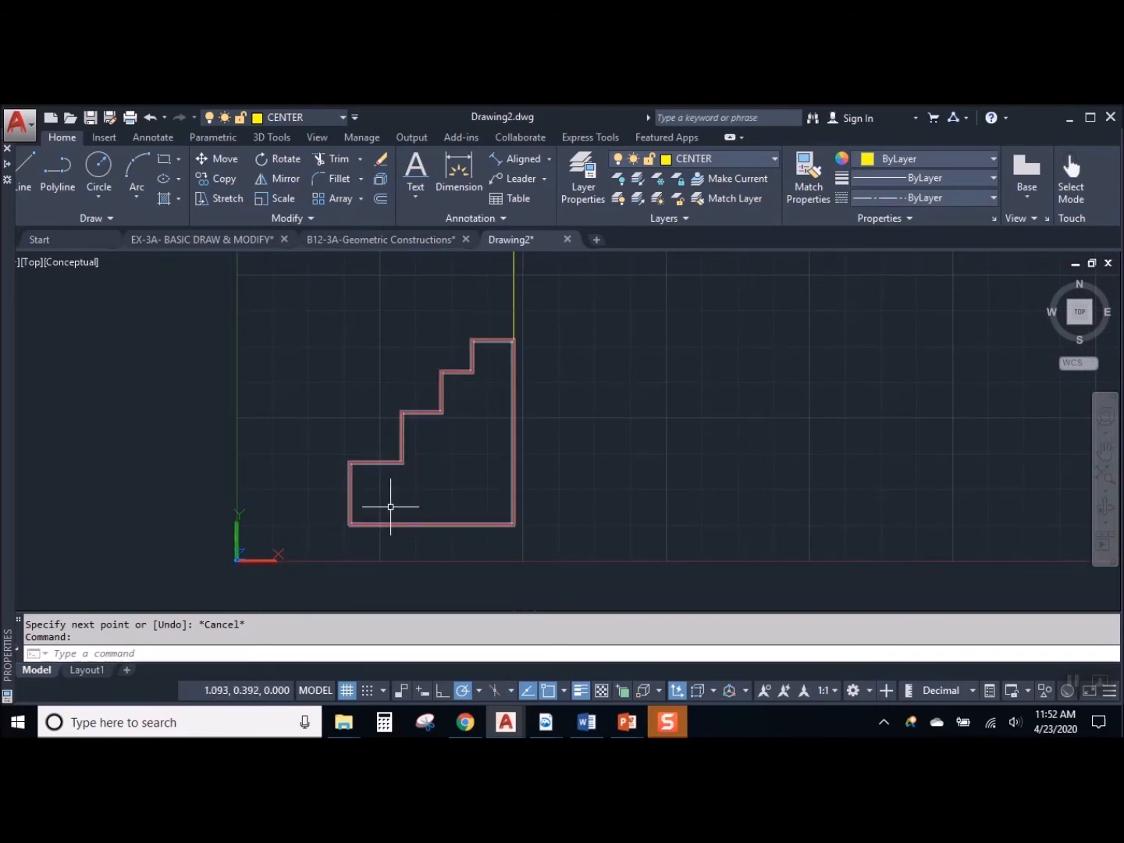
{"action": "middle_click_drag", "start_coordinate": [535, 429], "coordinate": [524, 434]}
{"action": "left_click", "coordinate": [551, 317]}
{"action": "left_click", "coordinate": [472, 297]}
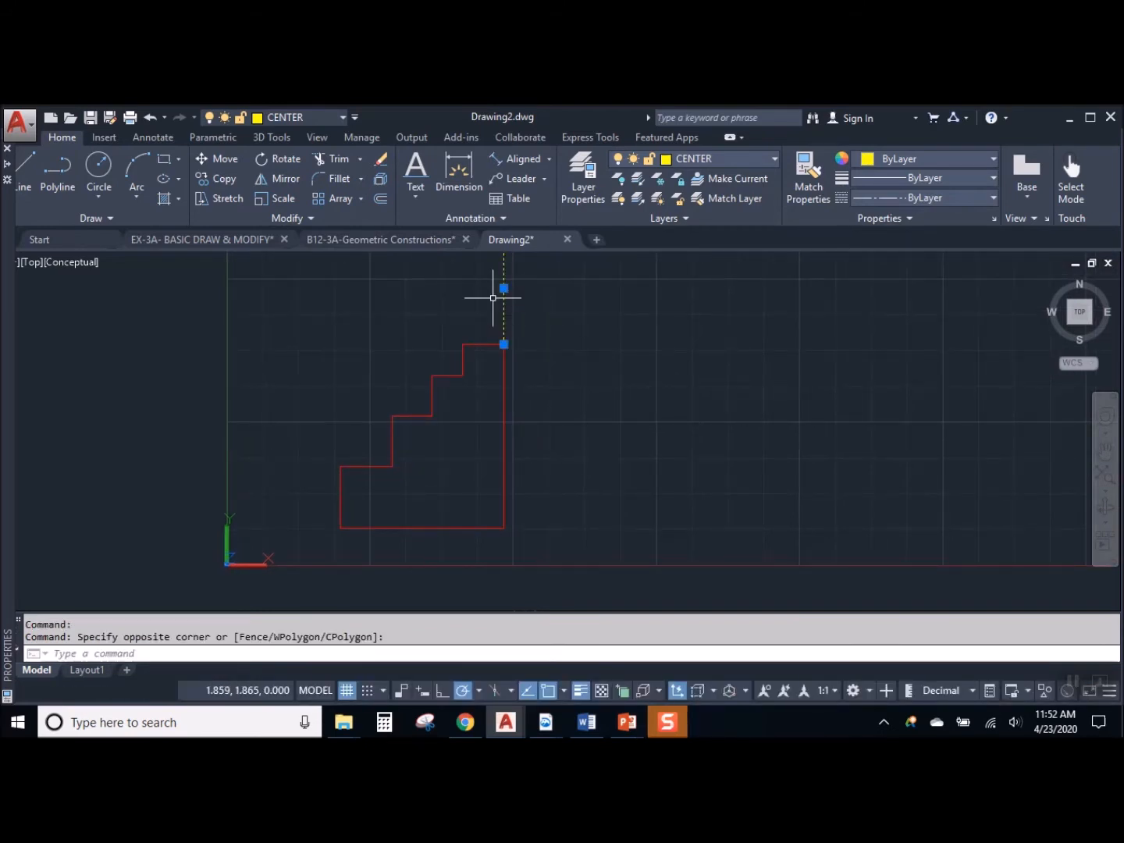
{"action": "left_click", "coordinate": [504, 344]}
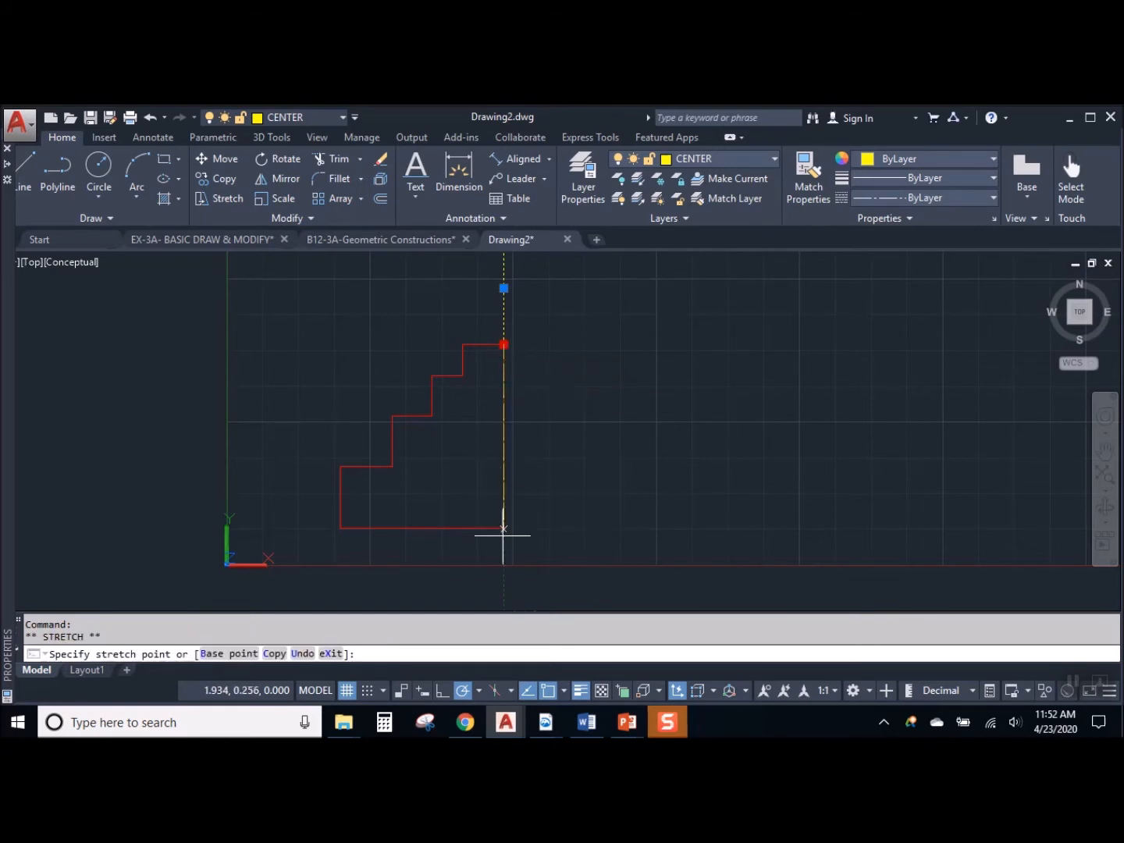
{"action": "left_click", "coordinate": [504, 565]}
{"action": "key", "text": "Escape"}
Switch the model to the NE Isometric view with the profile and centre line in sight
{"action": "scroll", "coordinate": [640, 409], "scroll_direction": "down", "scroll_amount": 2}
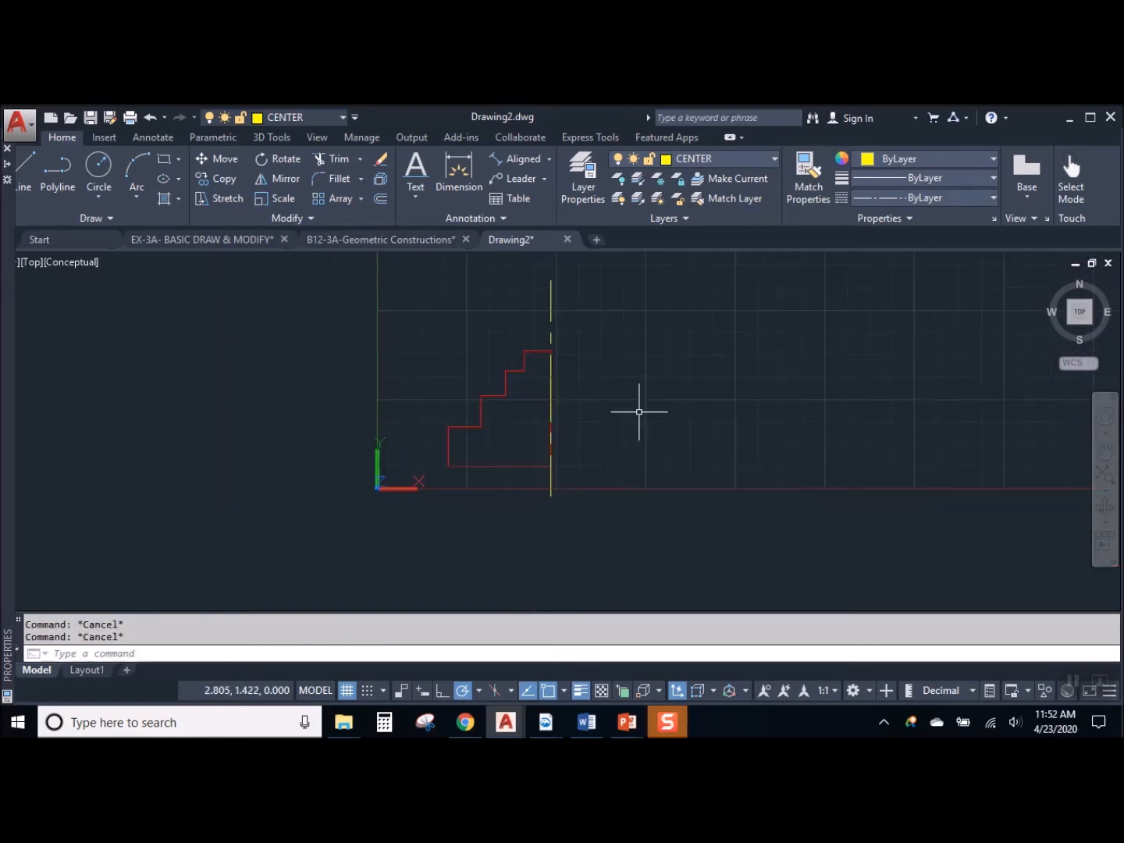
{"action": "scroll", "coordinate": [560, 398], "scroll_direction": "up", "scroll_amount": 1}
{"action": "middle_click_drag", "start_coordinate": [594, 396], "coordinate": [514, 432]}
{"action": "left_click", "coordinate": [1088, 310]}
{"action": "mouse_move", "coordinate": [583, 424]}
{"action": "middle_mouse_down"}
{"action": "mouse_move", "coordinate": [564, 392]}
{"action": "mouse_move", "coordinate": [431, 333]}
{"action": "middle_mouse_up"}
Copy the profile and centre line together, using the line's upper end as base point, to open space beyond the Y axis
{"action": "left_click", "coordinate": [540, 431]}
{"action": "left_click", "coordinate": [339, 439]}
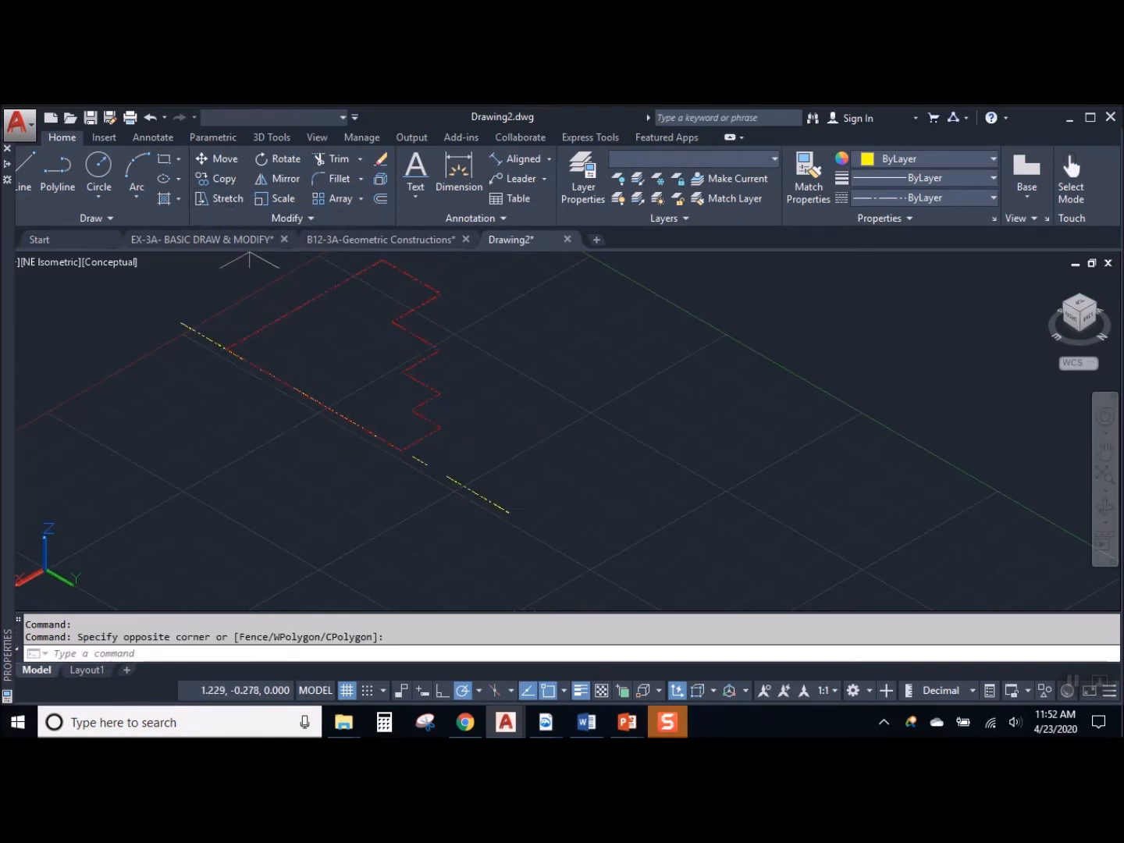
{"action": "left_click", "coordinate": [224, 180]}
{"action": "left_click", "coordinate": [515, 512]}
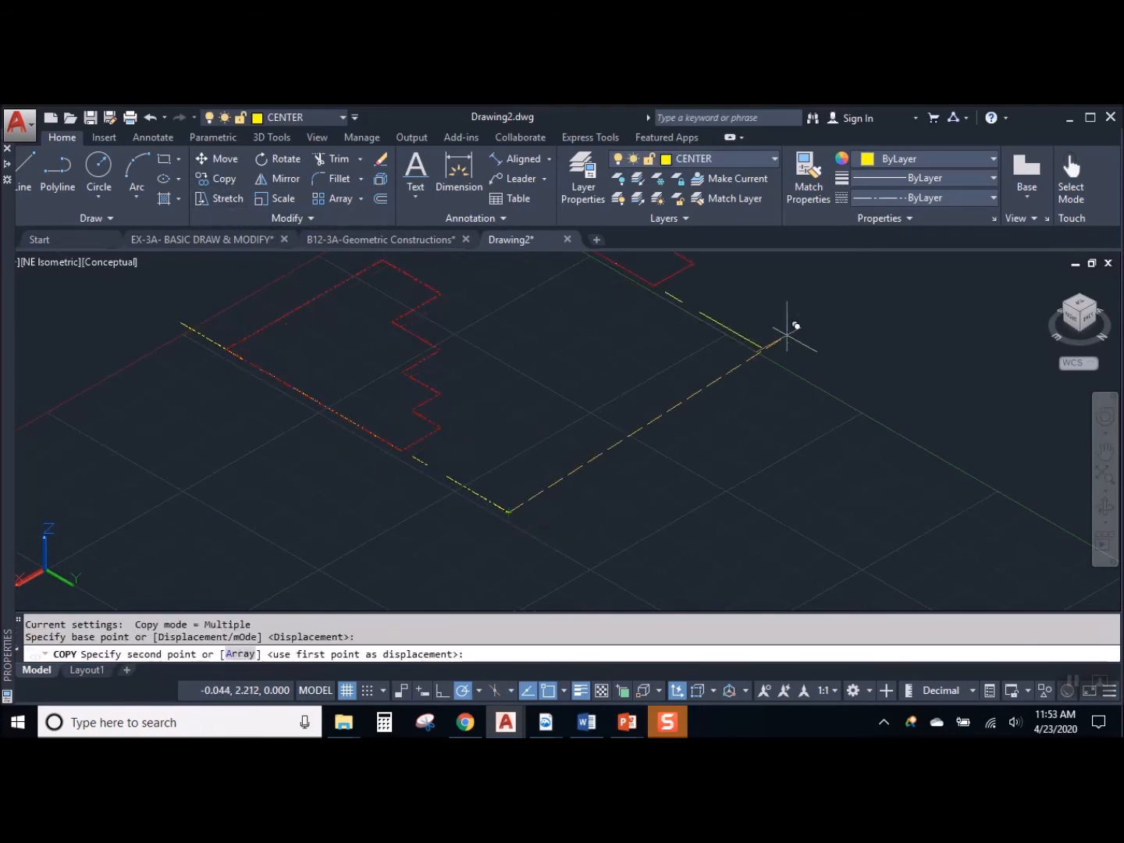
{"action": "left_click", "coordinate": [860, 311]}
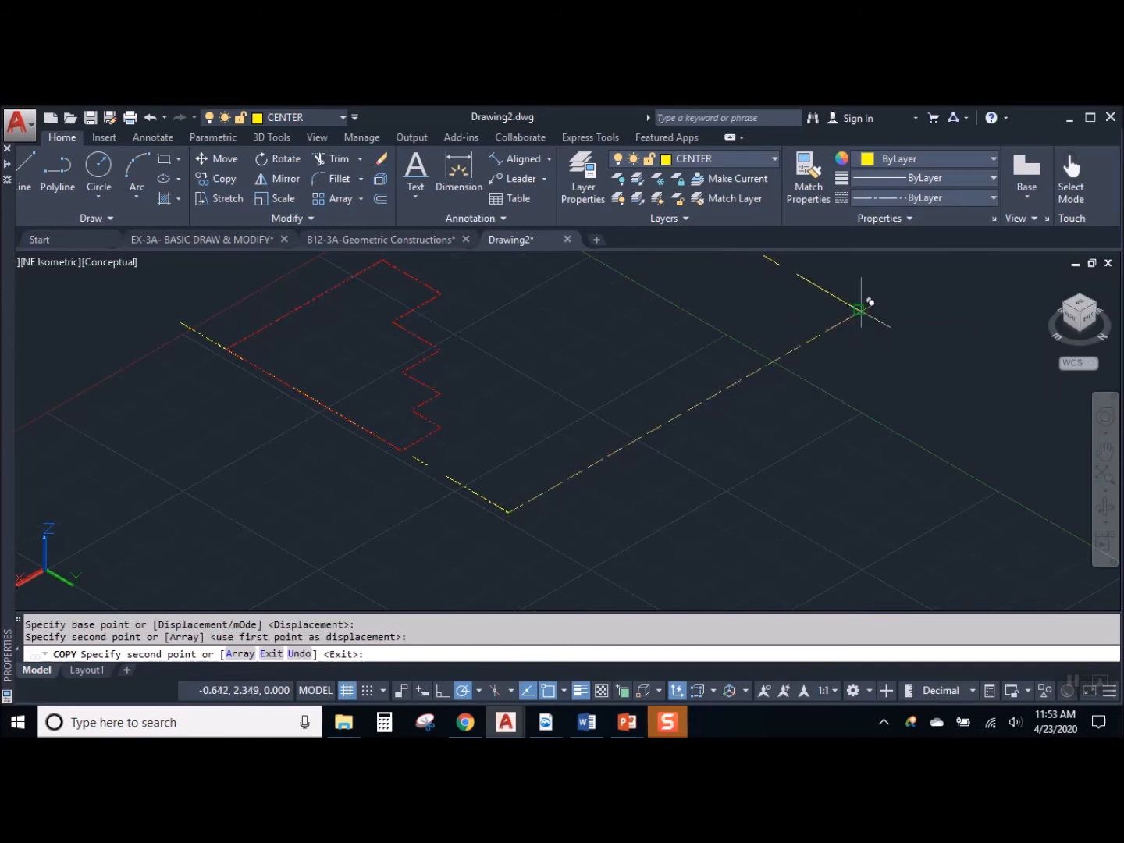
{"action": "key", "text": "Escape"}
Revolve the original stepped profile a full 360 degrees around its centre line, using the line's two ends as the axis
{"action": "middle_click_drag", "start_coordinate": [313, 316], "coordinate": [343, 351]}
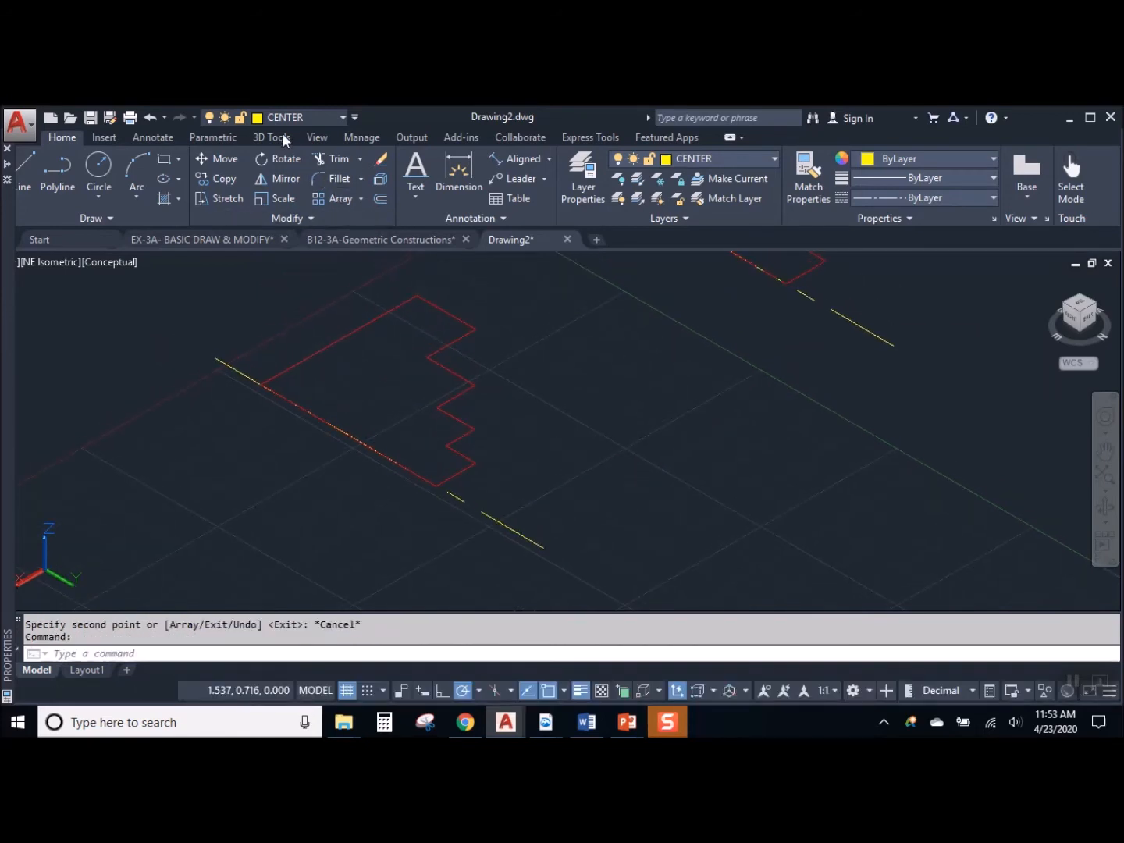
{"action": "left_click", "coordinate": [283, 137]}
{"action": "left_click", "coordinate": [144, 178]}
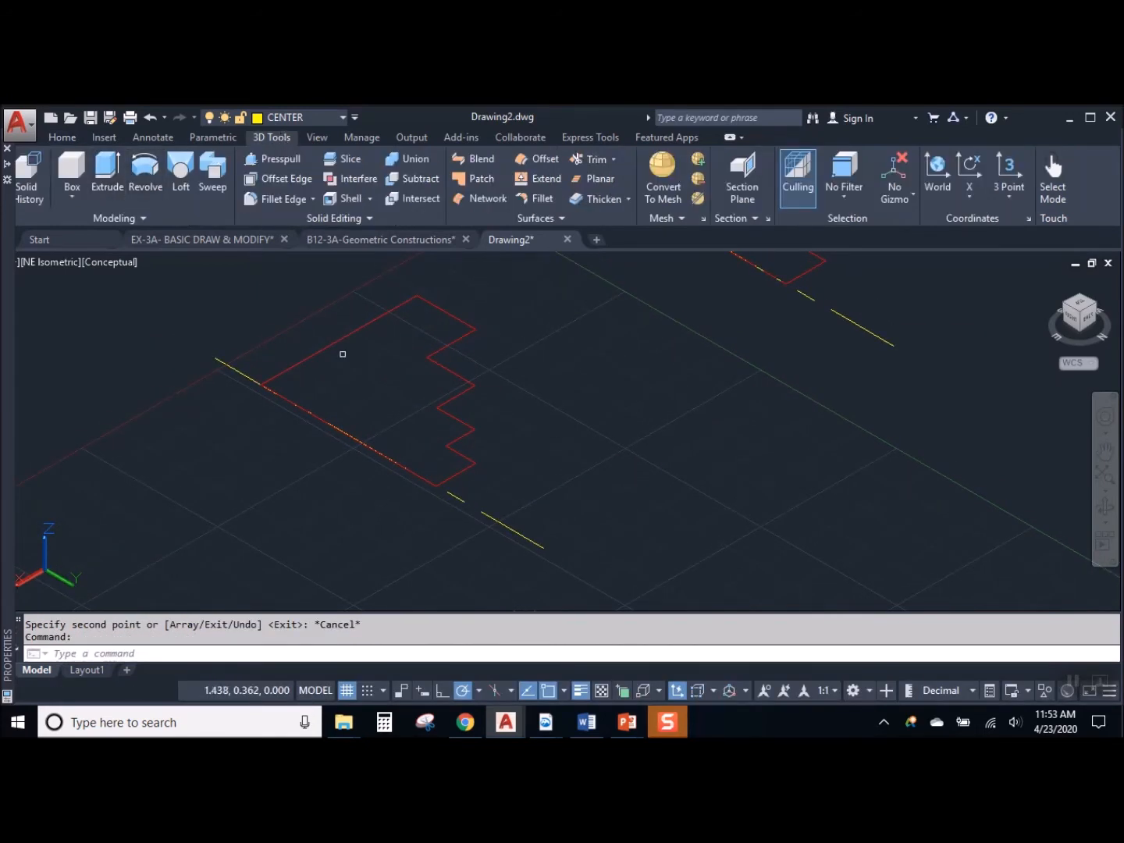
{"action": "left_click", "coordinate": [451, 312]}
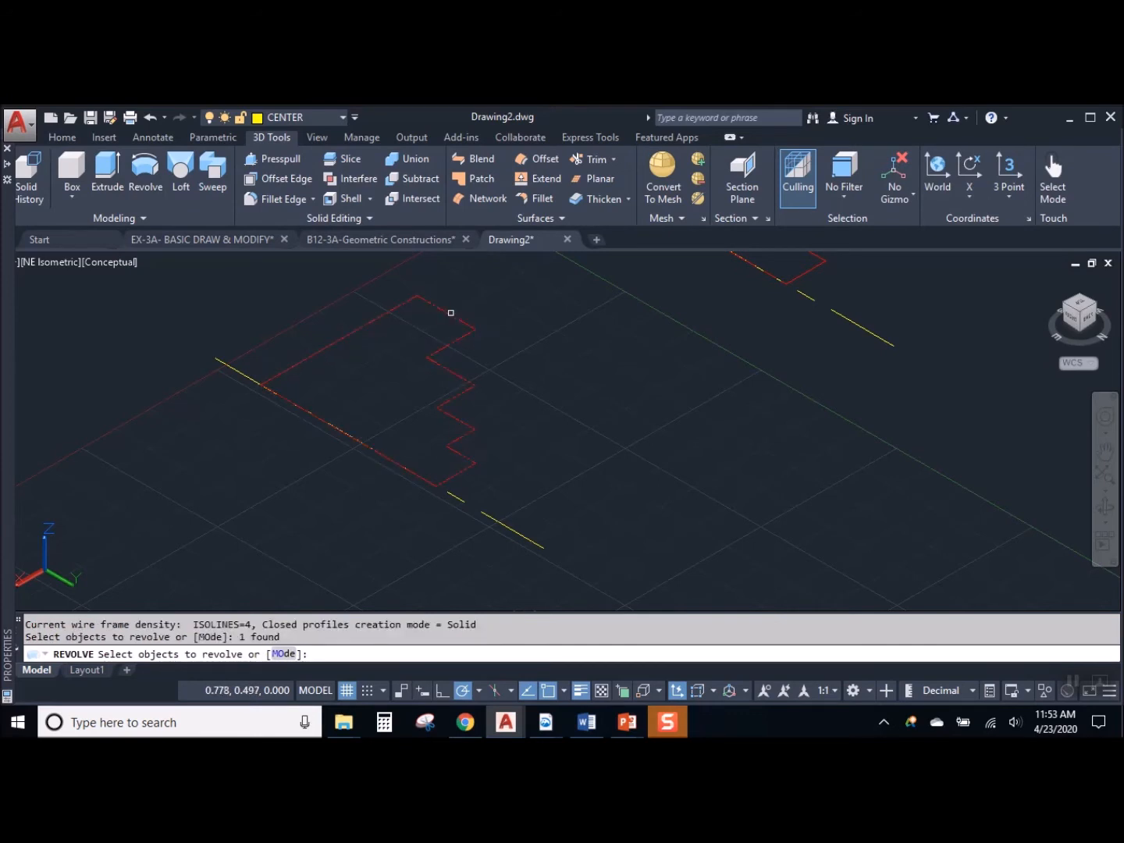
{"action": "key", "text": "Return"}
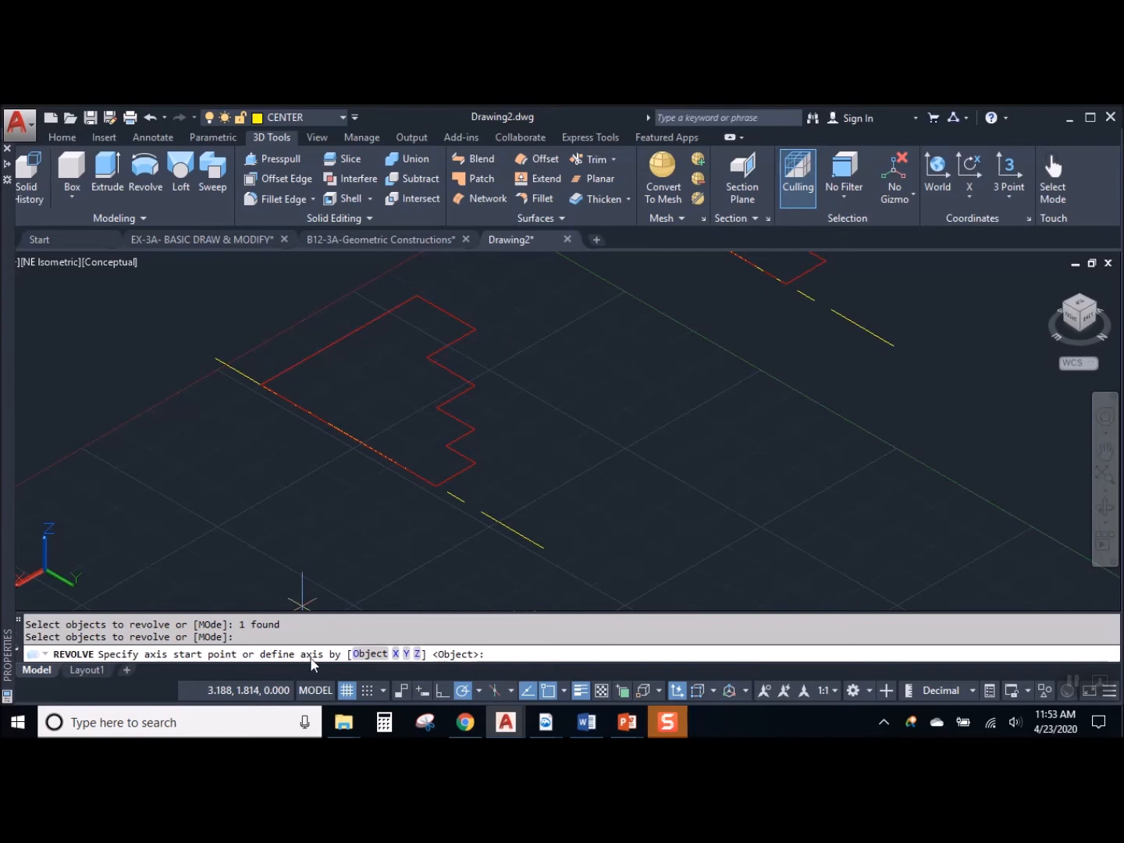
{"action": "left_click", "coordinate": [215, 357]}
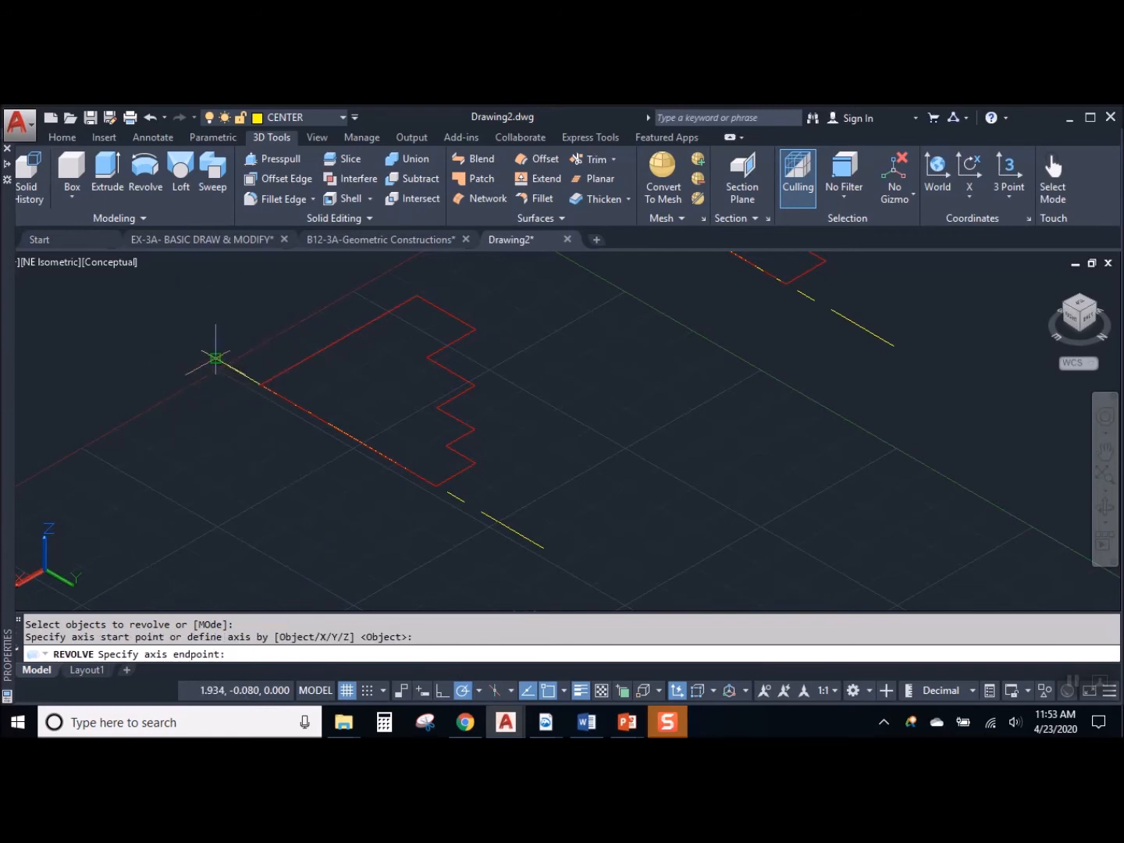
{"action": "key", "text": "ctrl"}
{"action": "key", "text": "ctrl"}
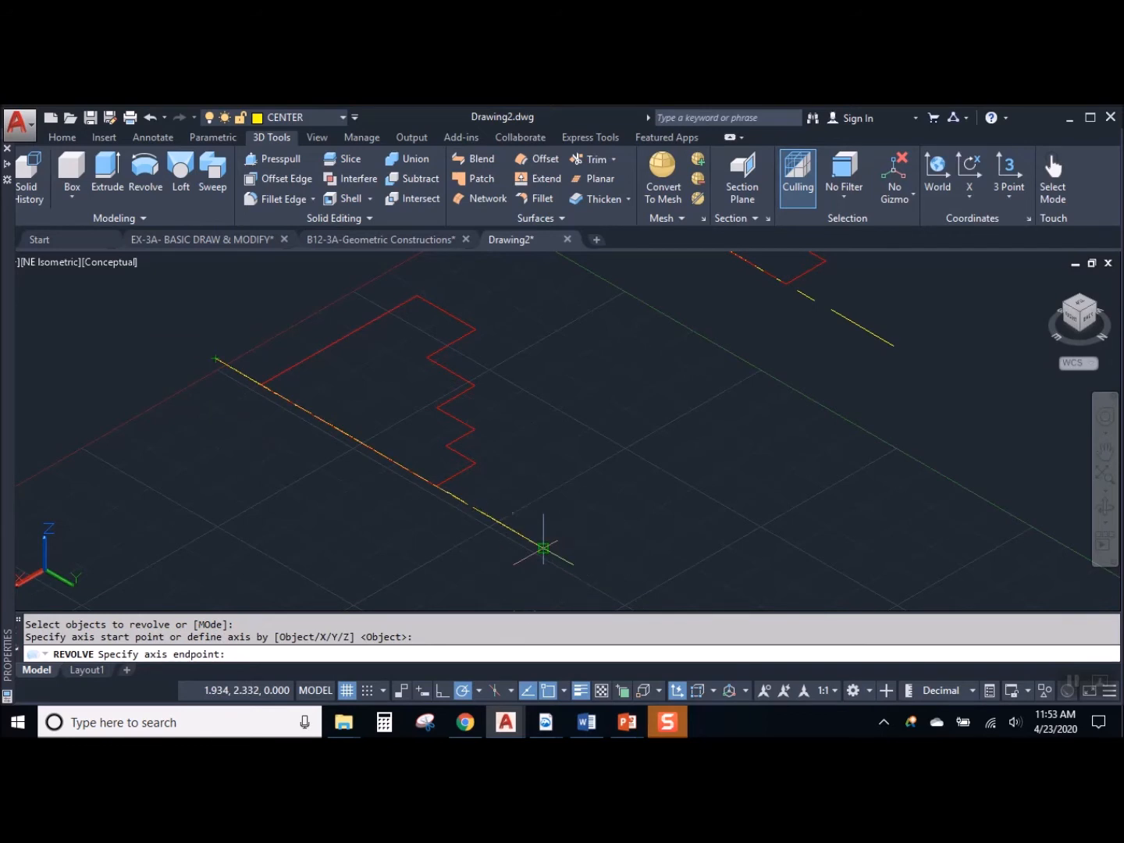
{"action": "left_click", "coordinate": [543, 548]}
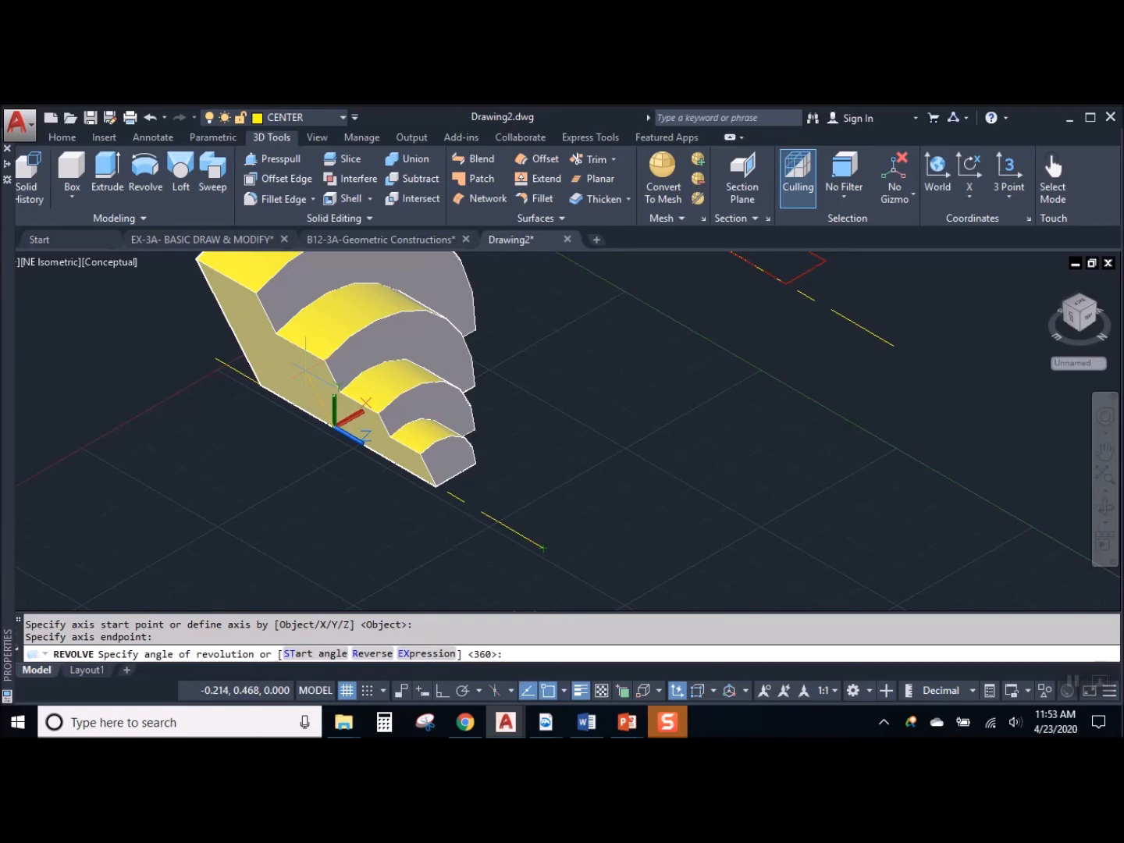
{"action": "key", "text": "Return"}
{"action": "mouse_move", "coordinate": [538, 505]}
{"action": "middle_mouse_down", "text": "shift"}
{"action": "mouse_move", "coordinate": [545, 512]}
{"action": "mouse_move", "coordinate": [502, 366]}
{"action": "mouse_move", "coordinate": [581, 414]}
{"action": "mouse_move", "coordinate": [571, 500]}
{"action": "mouse_move", "coordinate": [465, 531]}
{"action": "mouse_move", "coordinate": [526, 538]}
{"action": "mouse_move", "coordinate": [549, 527]}
{"action": "middle_mouse_up", "text": "shift"}
{"action": "scroll", "coordinate": [458, 492], "scroll_direction": "down", "scroll_amount": 2}
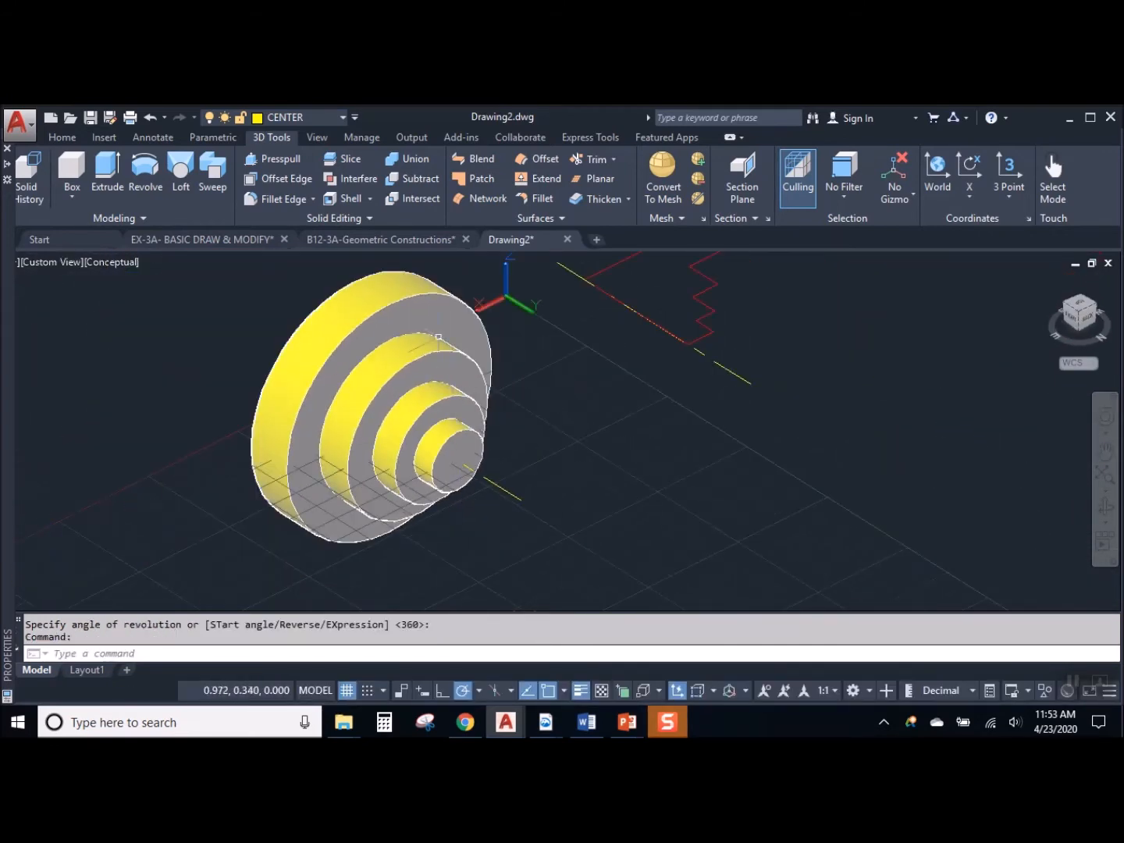
Rotate the revolved solid about the X axis with the Rotate Gizmo so the cake stands upright with its smallest tier uppermost
{"action": "left_click", "coordinate": [378, 295]}
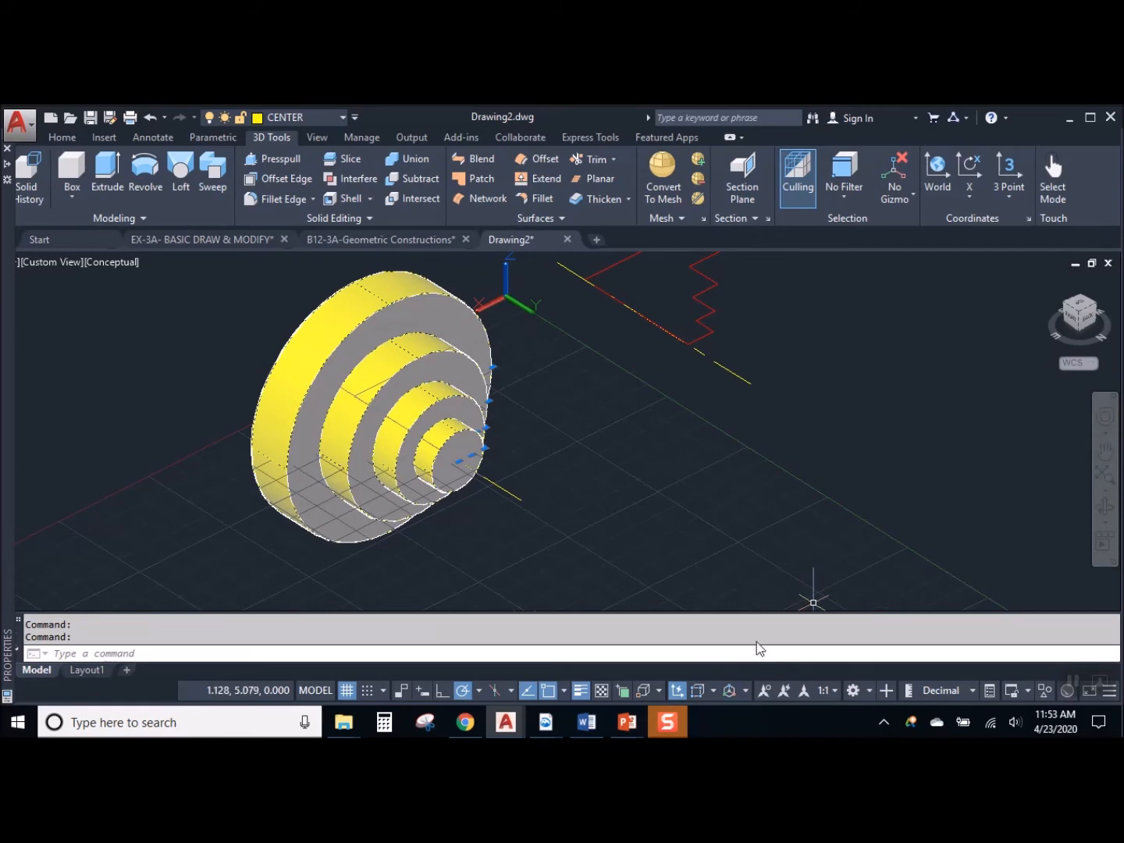
{"action": "left_click", "coordinate": [745, 692]}
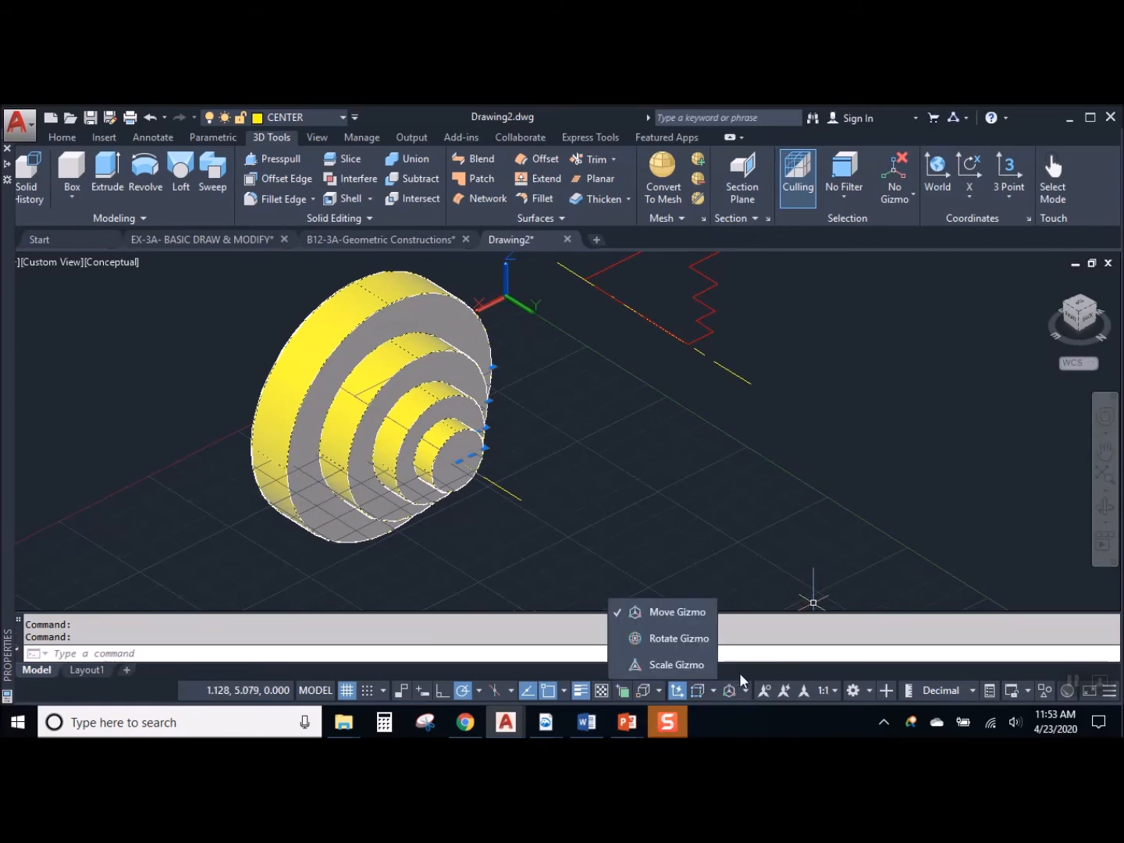
{"action": "left_click", "coordinate": [698, 639]}
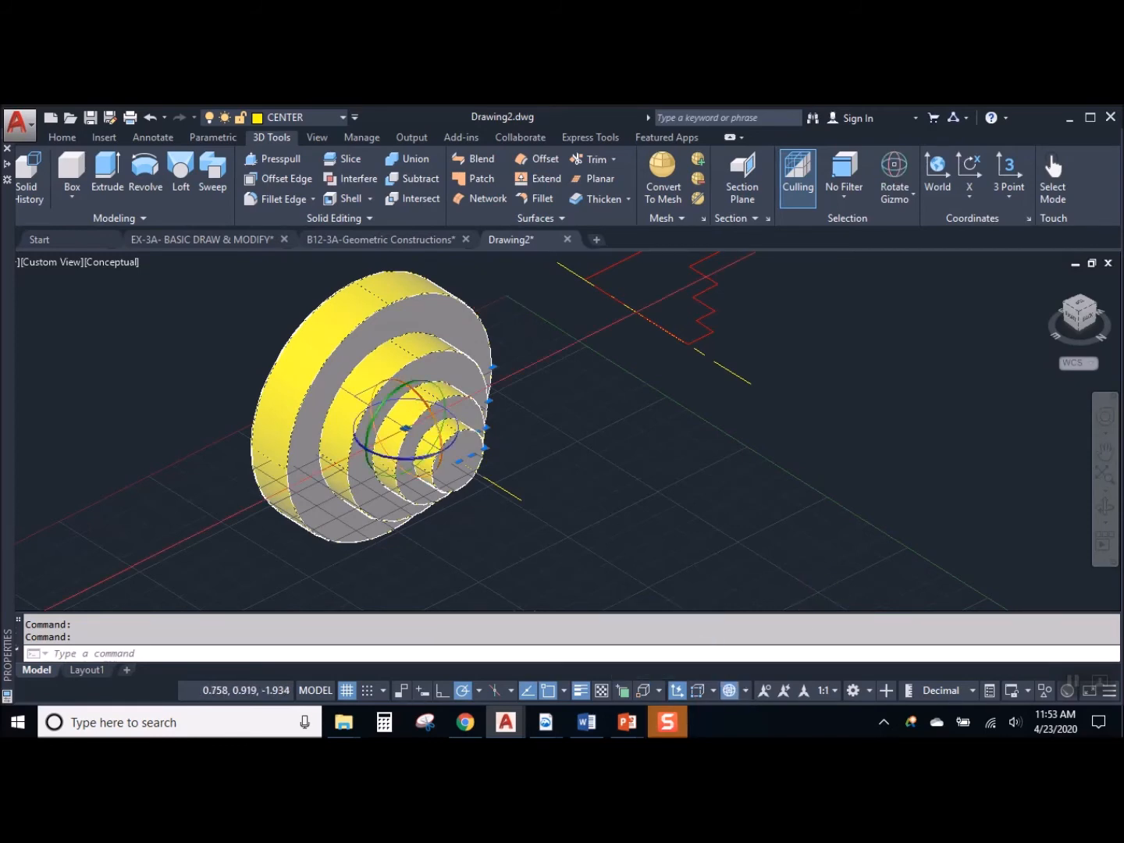
{"action": "left_click", "coordinate": [429, 402]}
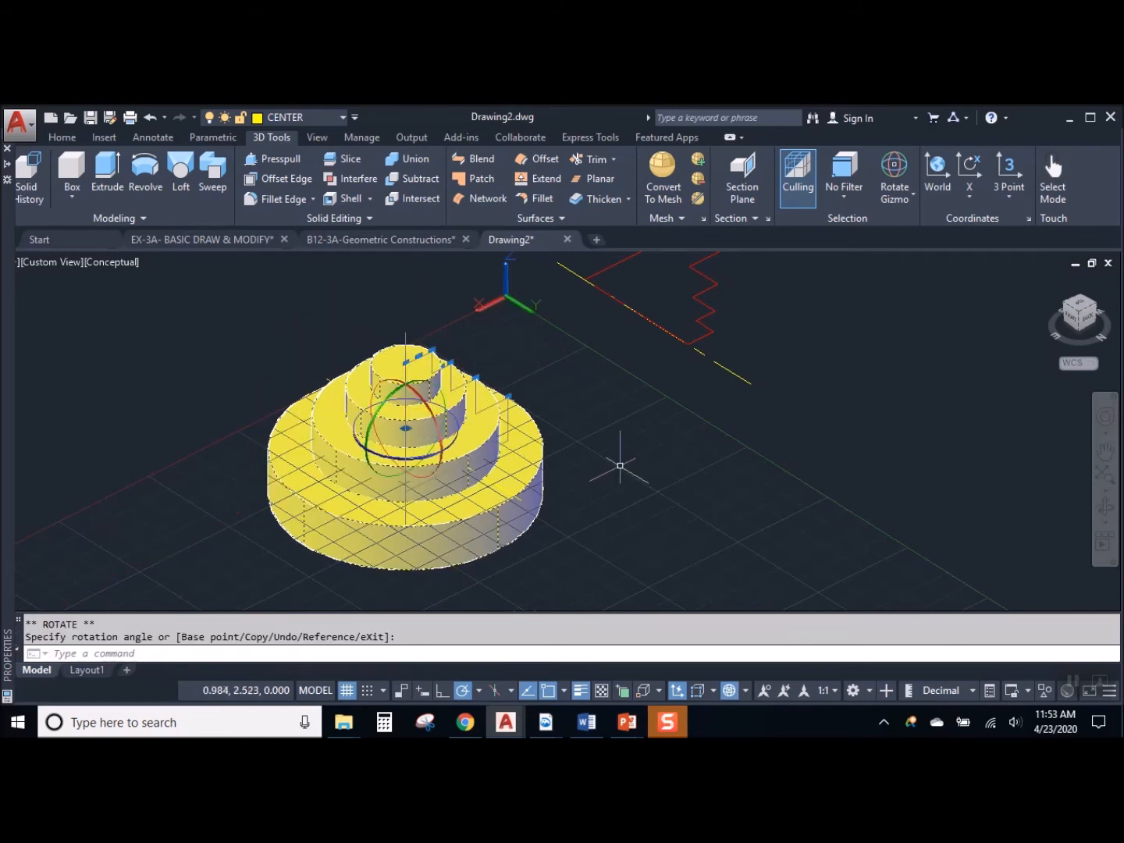
{"action": "key", "text": "Escape"}
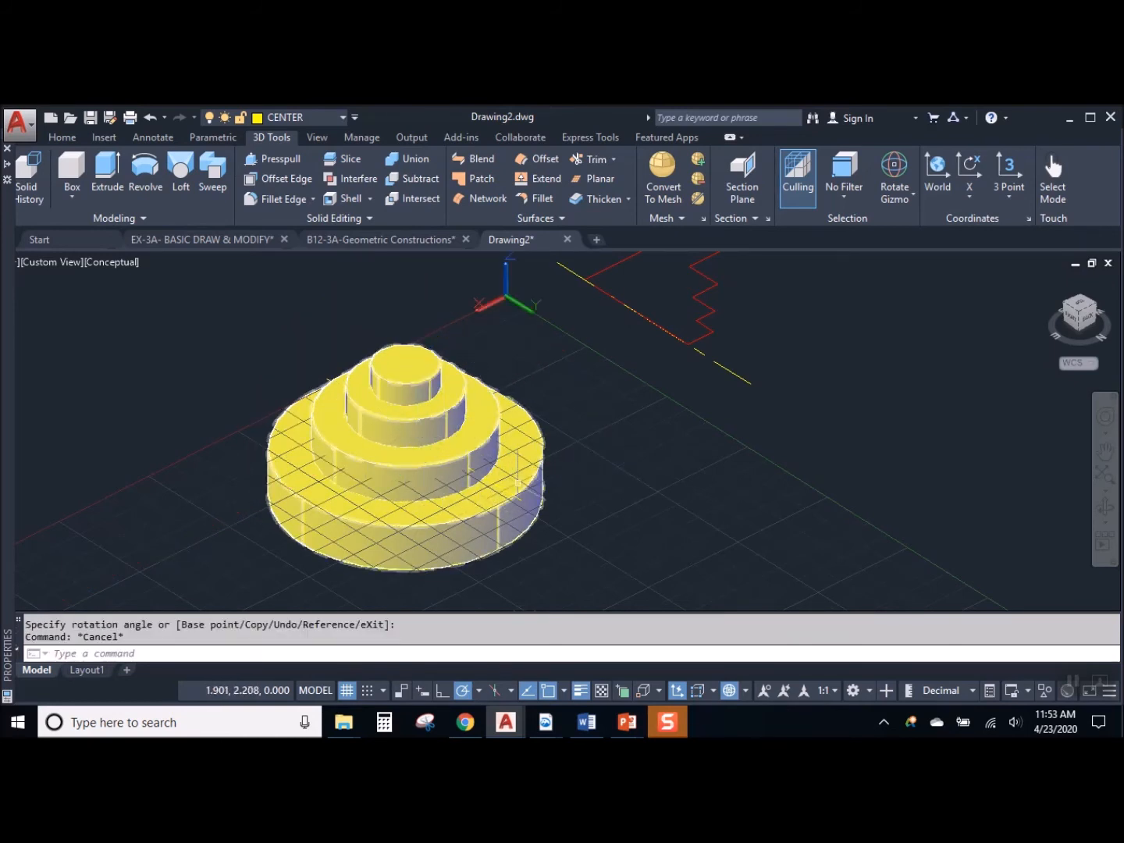
{"action": "scroll", "coordinate": [507, 498], "scroll_direction": "up", "scroll_amount": 2}
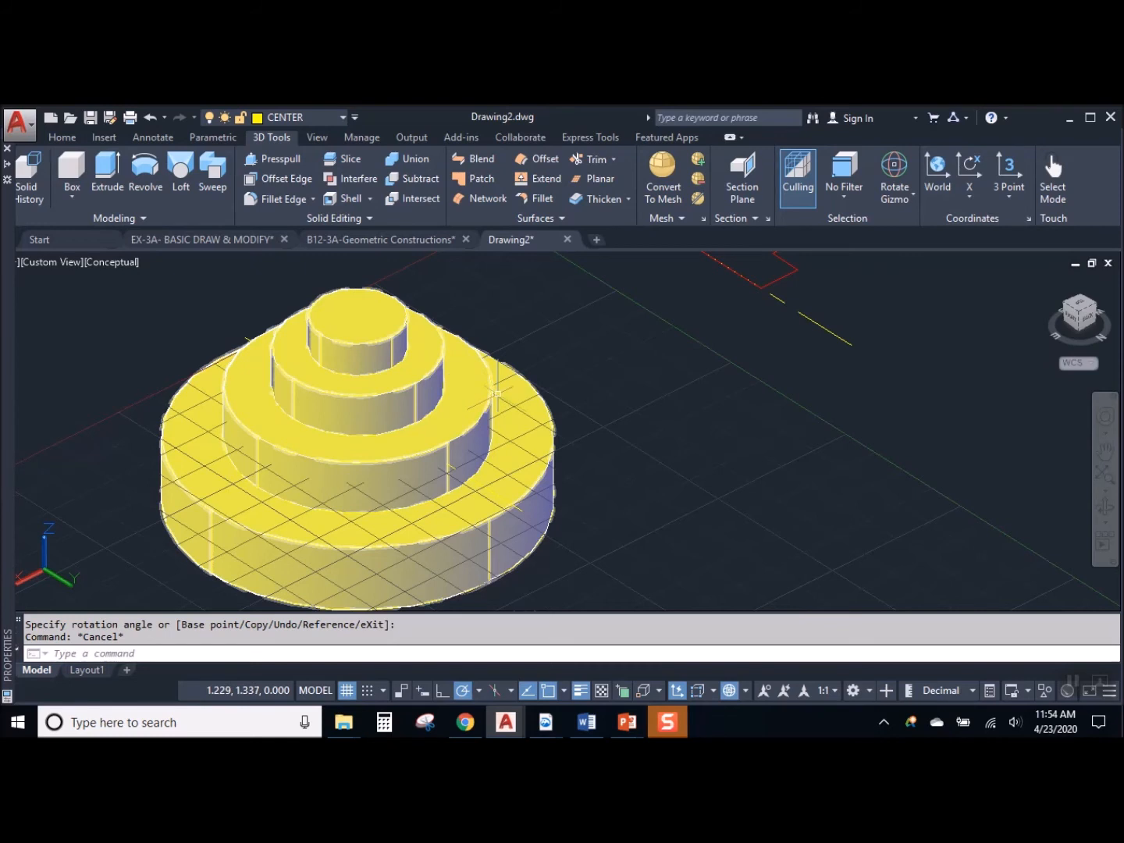
Copy the remaining profile and its centre line together three times, spacing the copies in a row leading away from the cake
{"action": "middle_click_drag", "start_coordinate": [496, 395], "coordinate": [376, 424]}
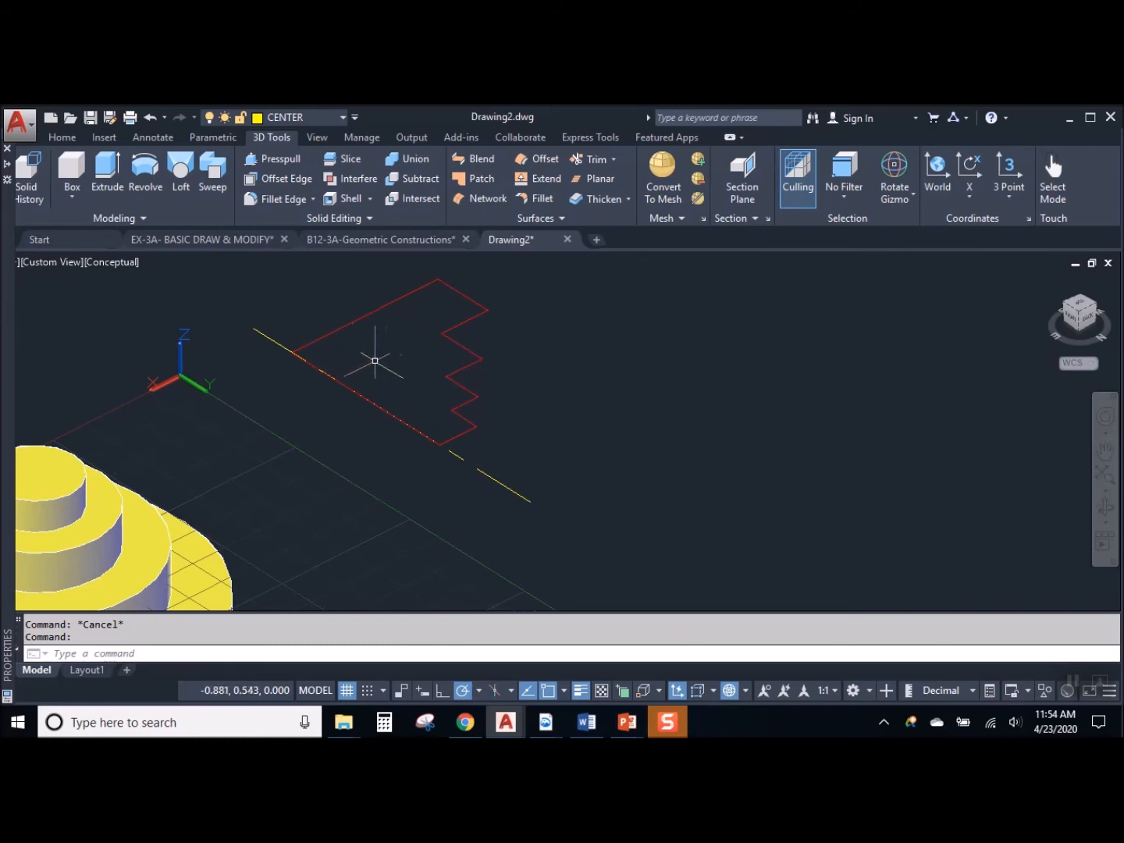
{"action": "middle_click_drag", "start_coordinate": [457, 368], "coordinate": [389, 387]}
{"action": "left_click", "coordinate": [514, 515]}
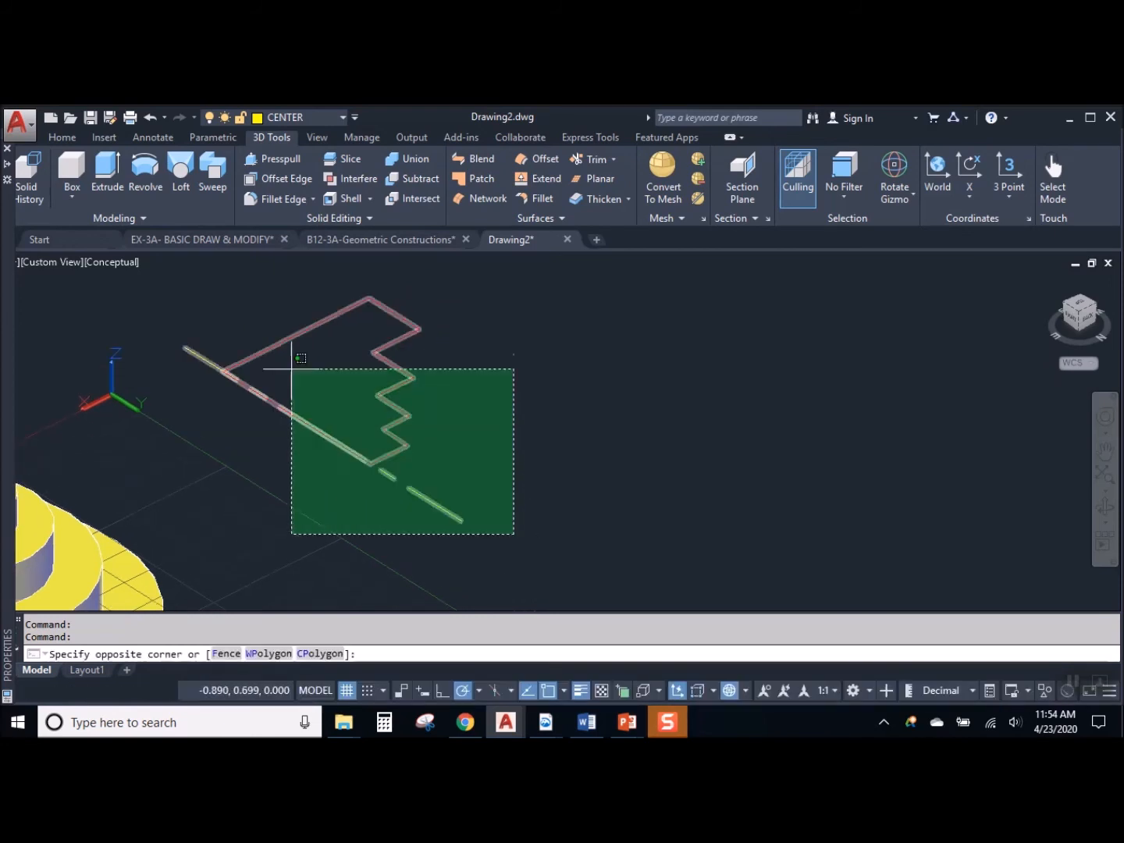
{"action": "left_click", "coordinate": [291, 369]}
{"action": "type", "text": "c"}
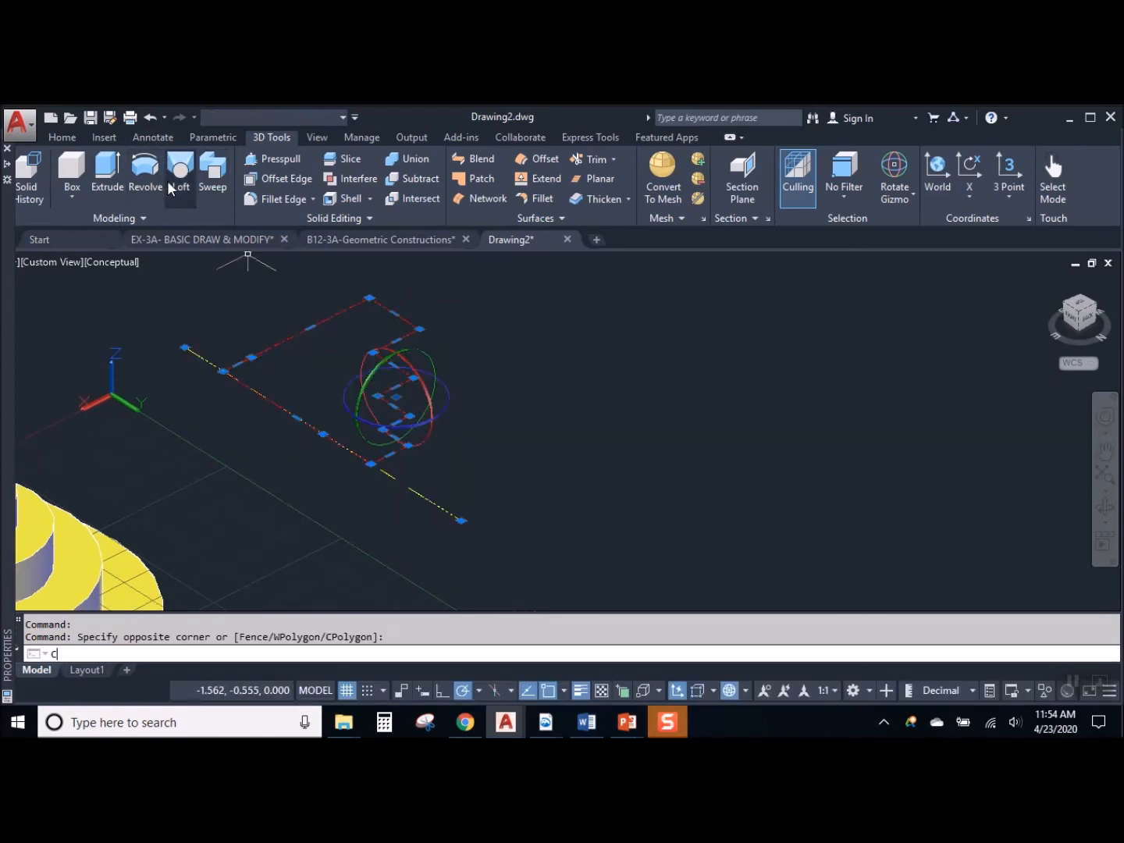
{"action": "type", "text": "o"}
{"action": "key", "text": "Return"}
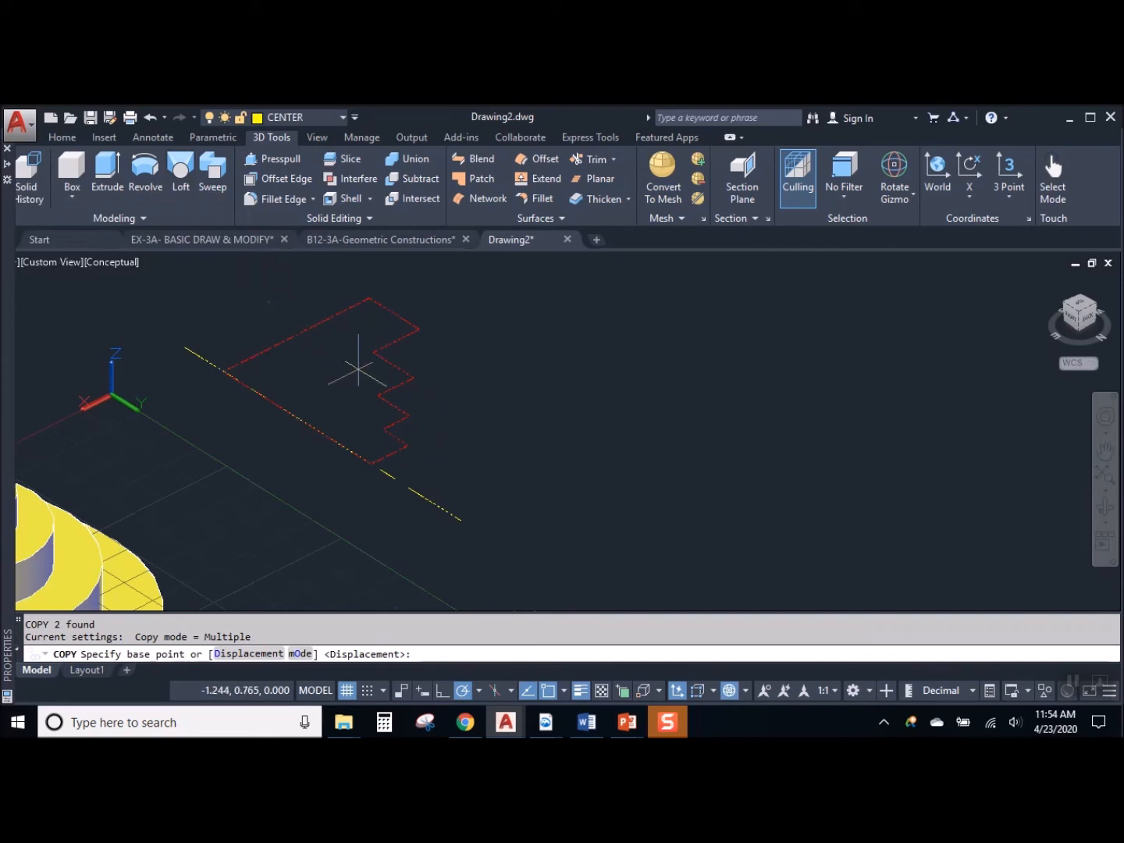
{"action": "left_click", "coordinate": [404, 486]}
{"action": "scroll", "coordinate": [483, 461], "scroll_direction": "down", "scroll_amount": 3}
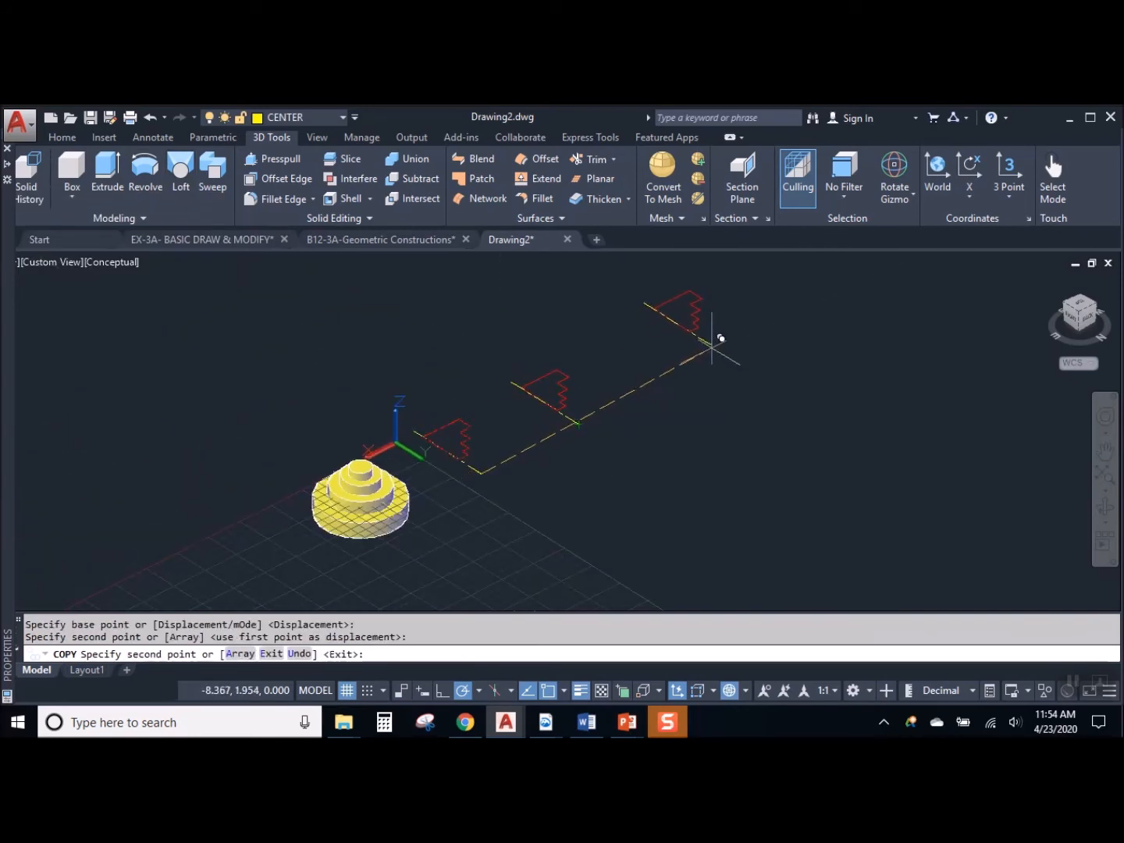
{"action": "left_click", "coordinate": [708, 356]}
{"action": "left_click", "coordinate": [832, 288]}
{"action": "scroll", "coordinate": [477, 446], "scroll_direction": "up", "scroll_amount": 6}
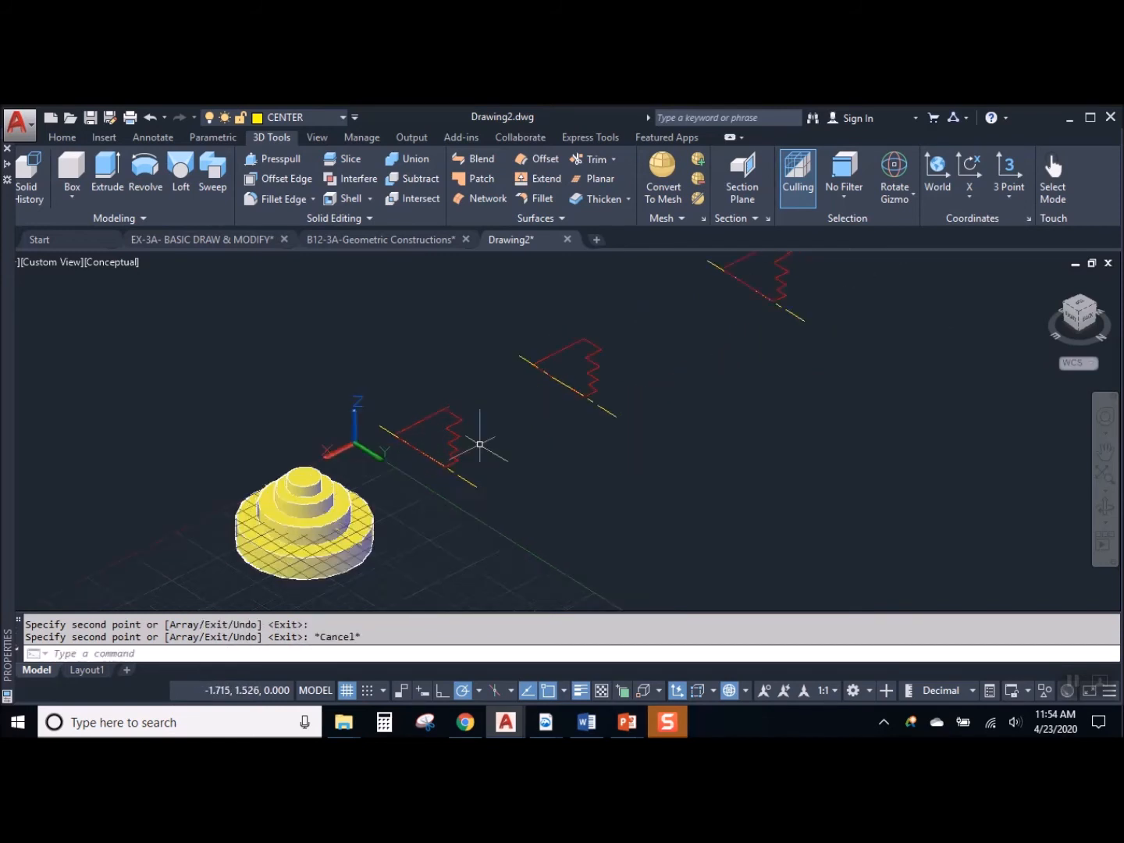
Revolve the profile nearest the upright cake 360 degrees around its centre line, picking both line ends as the axis
{"action": "middle_click_drag", "start_coordinate": [159, 403], "coordinate": [234, 366]}
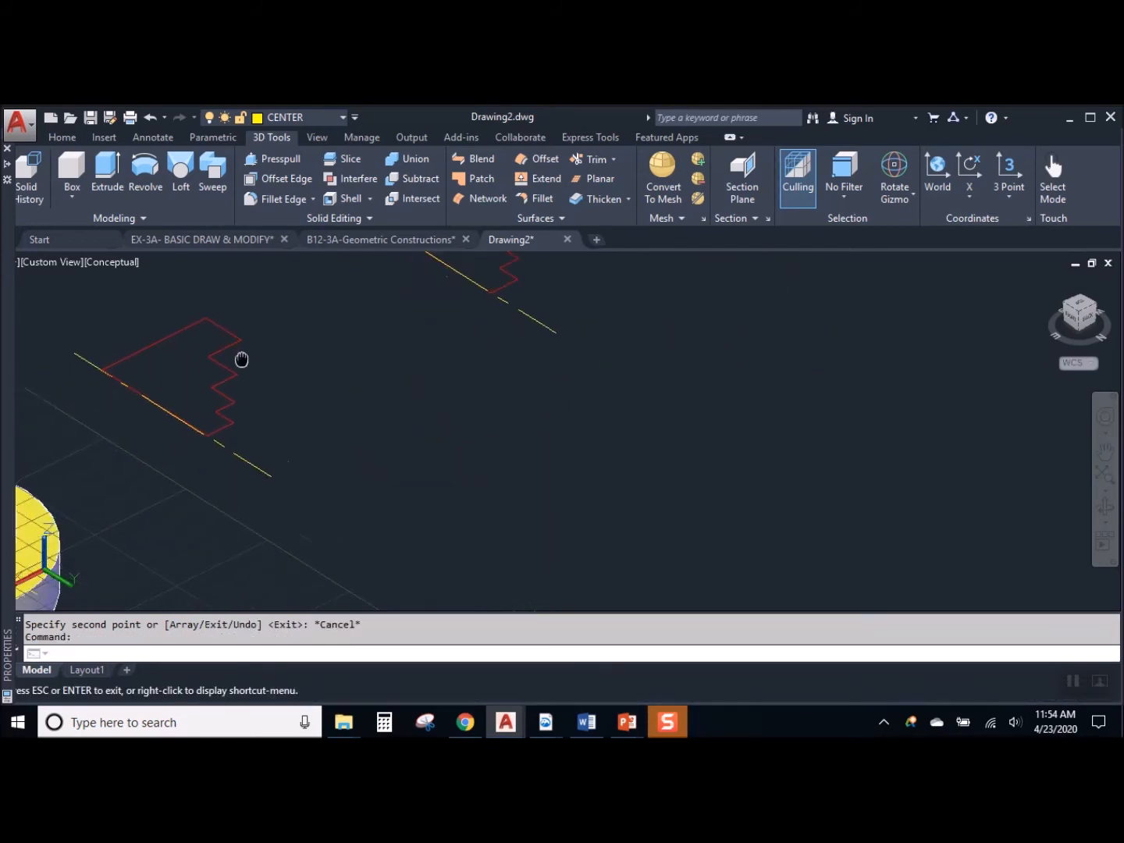
{"action": "left_click", "coordinate": [146, 172]}
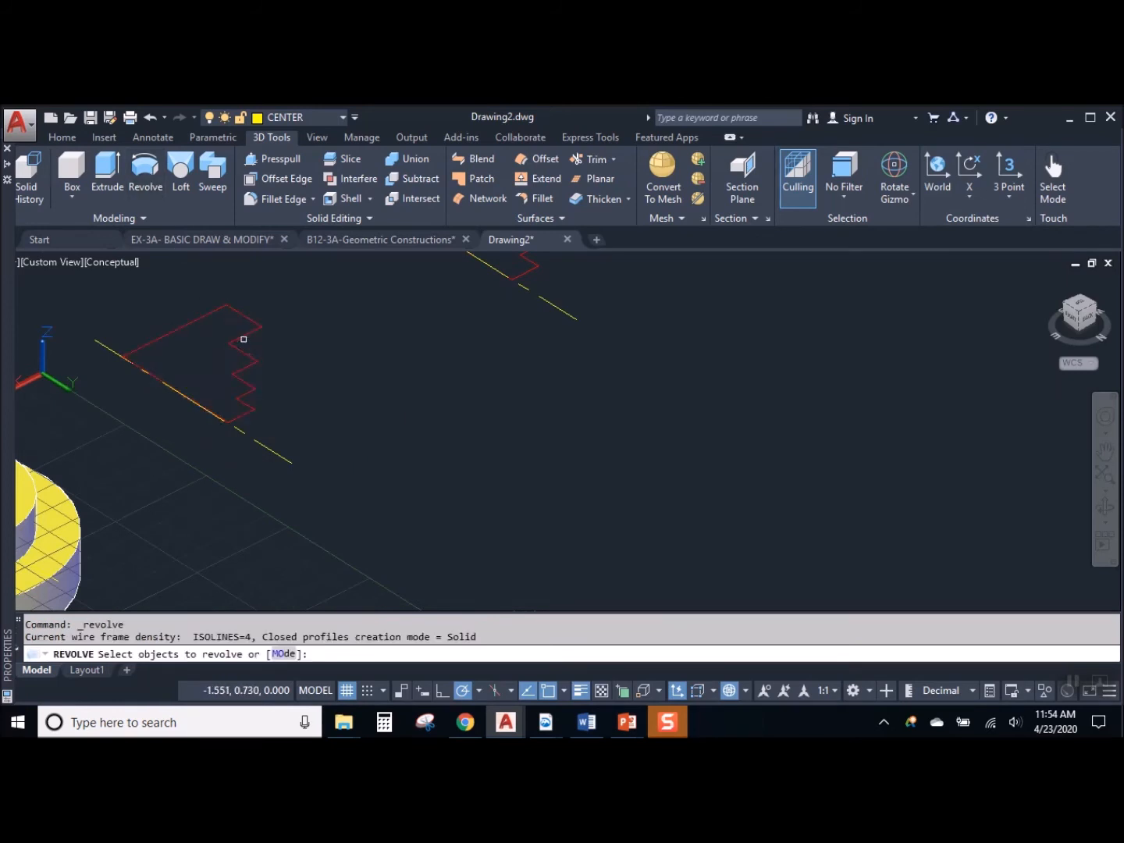
{"action": "left_click", "coordinate": [243, 335]}
{"action": "left_click", "coordinate": [225, 355]}
{"action": "key", "text": "Return"}
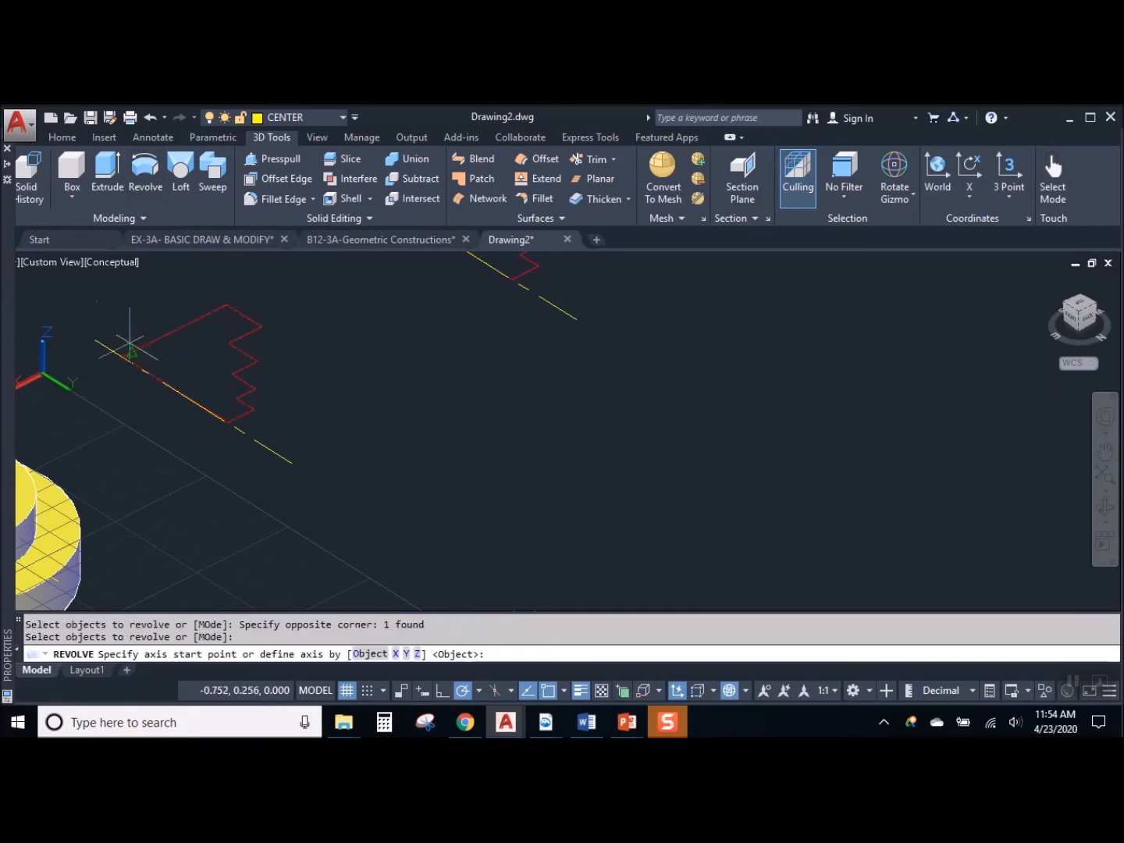
{"action": "left_click", "coordinate": [93, 339]}
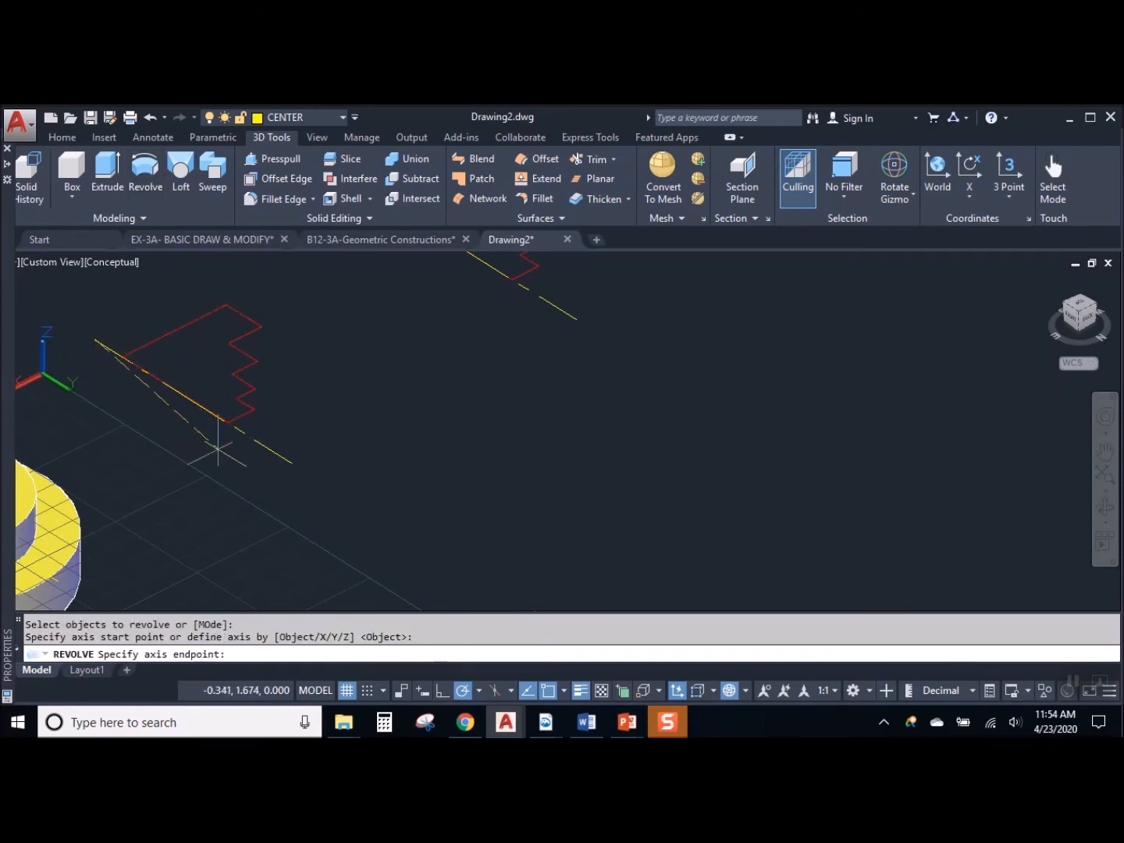
{"action": "left_click", "coordinate": [292, 461]}
{"action": "key", "text": "Return"}
{"action": "scroll", "coordinate": [390, 464], "scroll_direction": "down", "scroll_amount": 4}
{"action": "middle_click_drag", "start_coordinate": [449, 444], "coordinate": [475, 438], "text": "shift"}
{"action": "scroll", "coordinate": [181, 435], "scroll_direction": "up", "scroll_amount": 4}
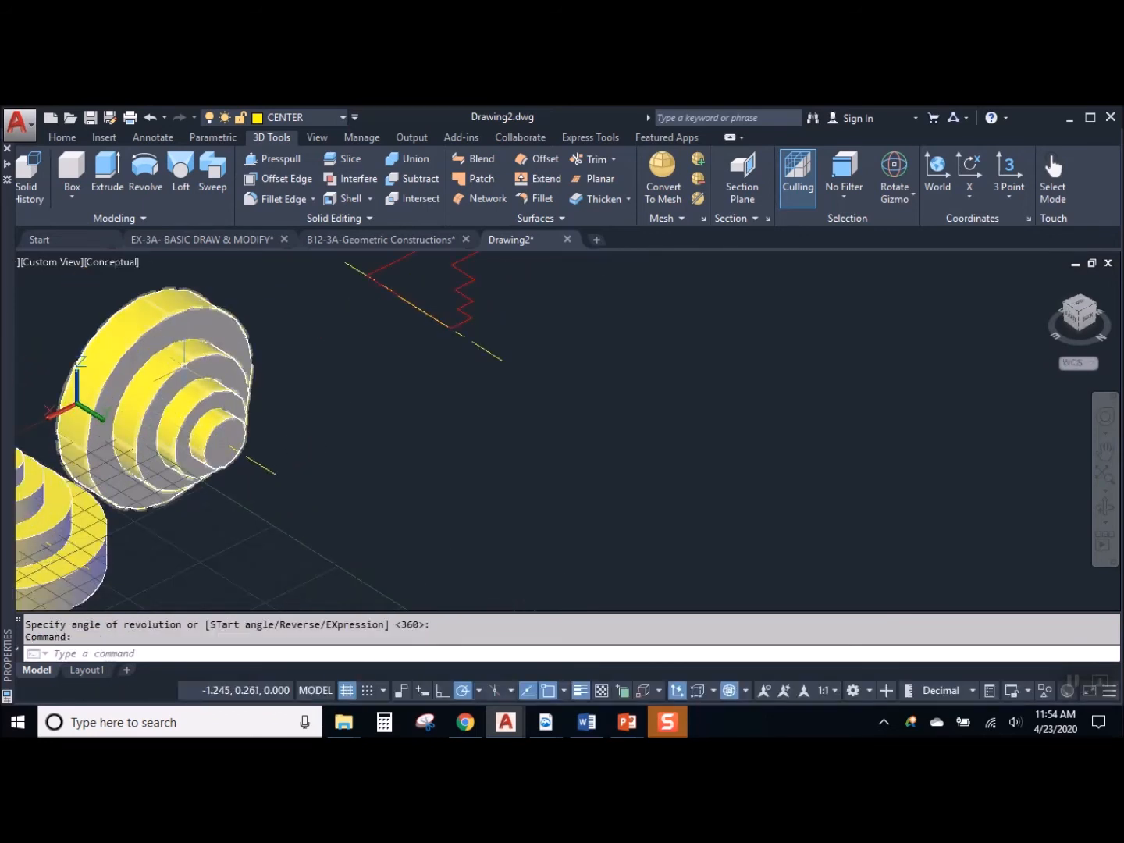
Rotate the next profile's centre line about the profile's adjoining corner so it lies along the widest tier's base edge
{"action": "middle_click_drag", "start_coordinate": [359, 343], "coordinate": [348, 448]}
{"action": "left_click", "coordinate": [459, 423]}
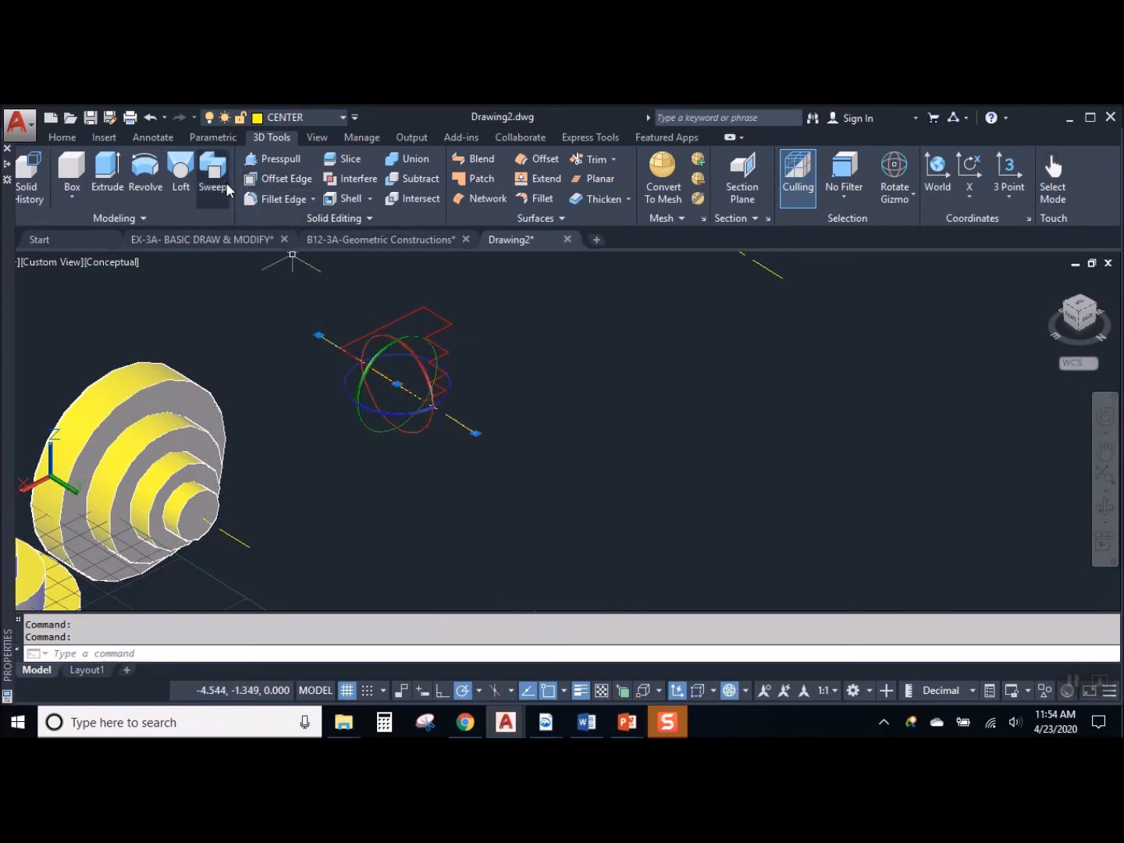
{"action": "type", "text": "RO"}
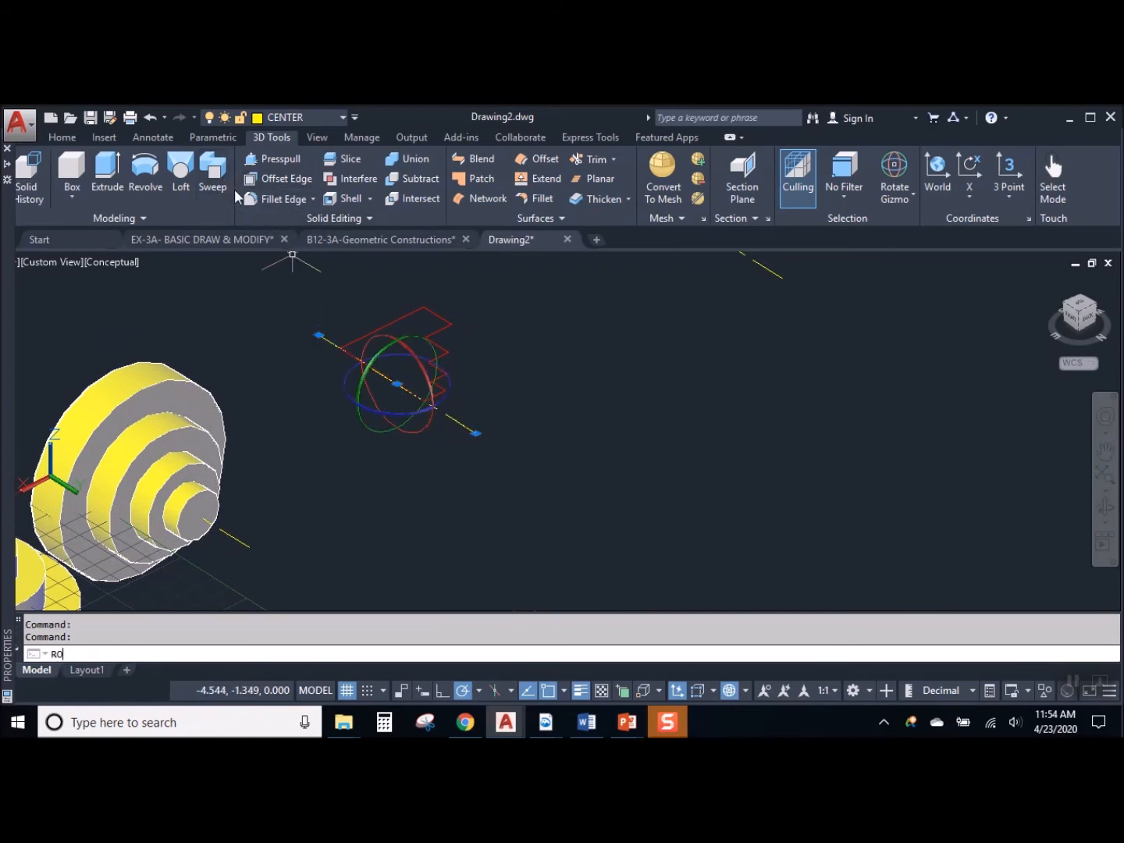
{"action": "key", "text": "Return"}
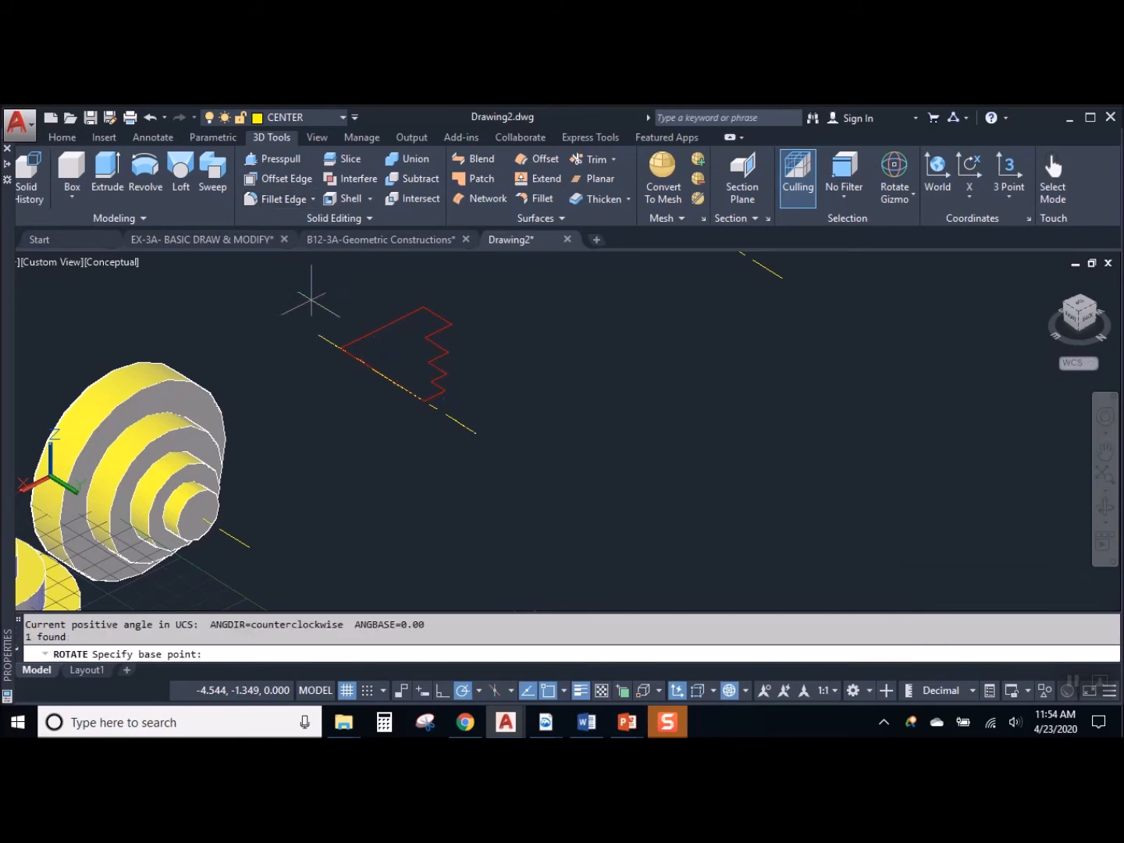
{"action": "left_click", "coordinate": [341, 347]}
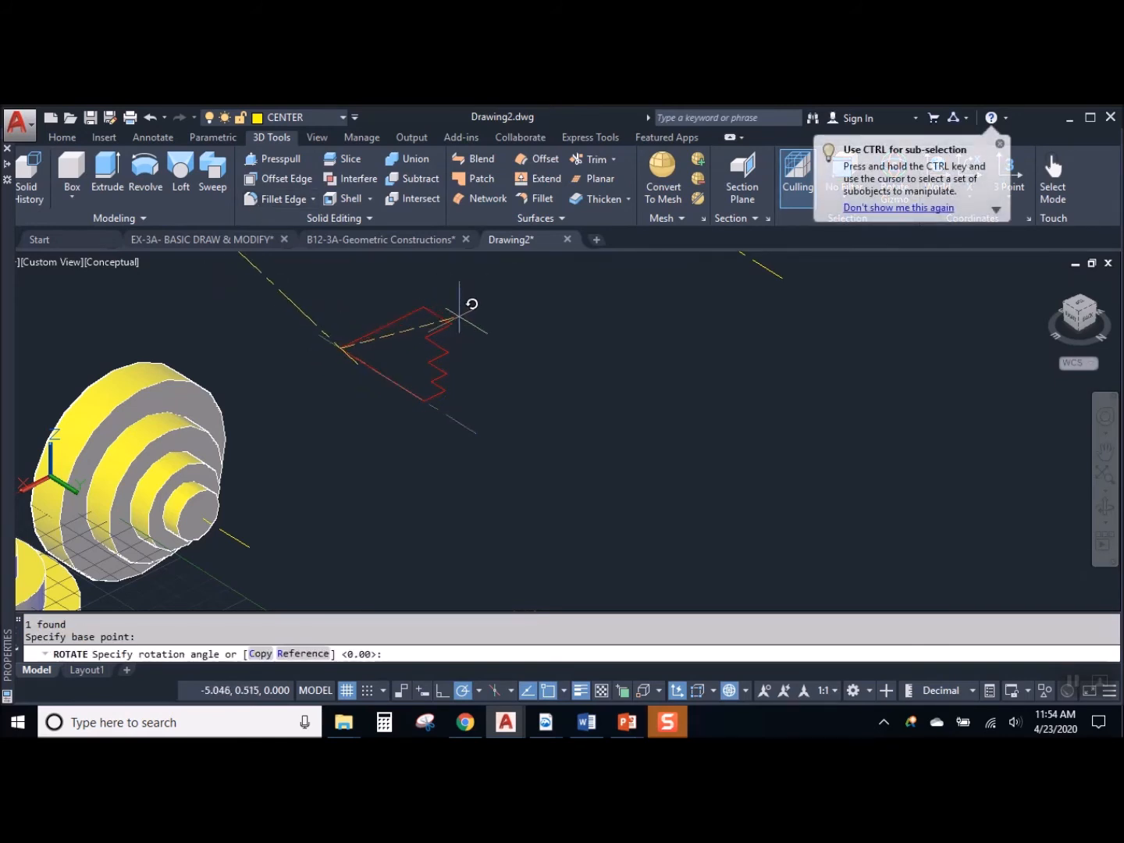
{"action": "left_click", "coordinate": [497, 431]}
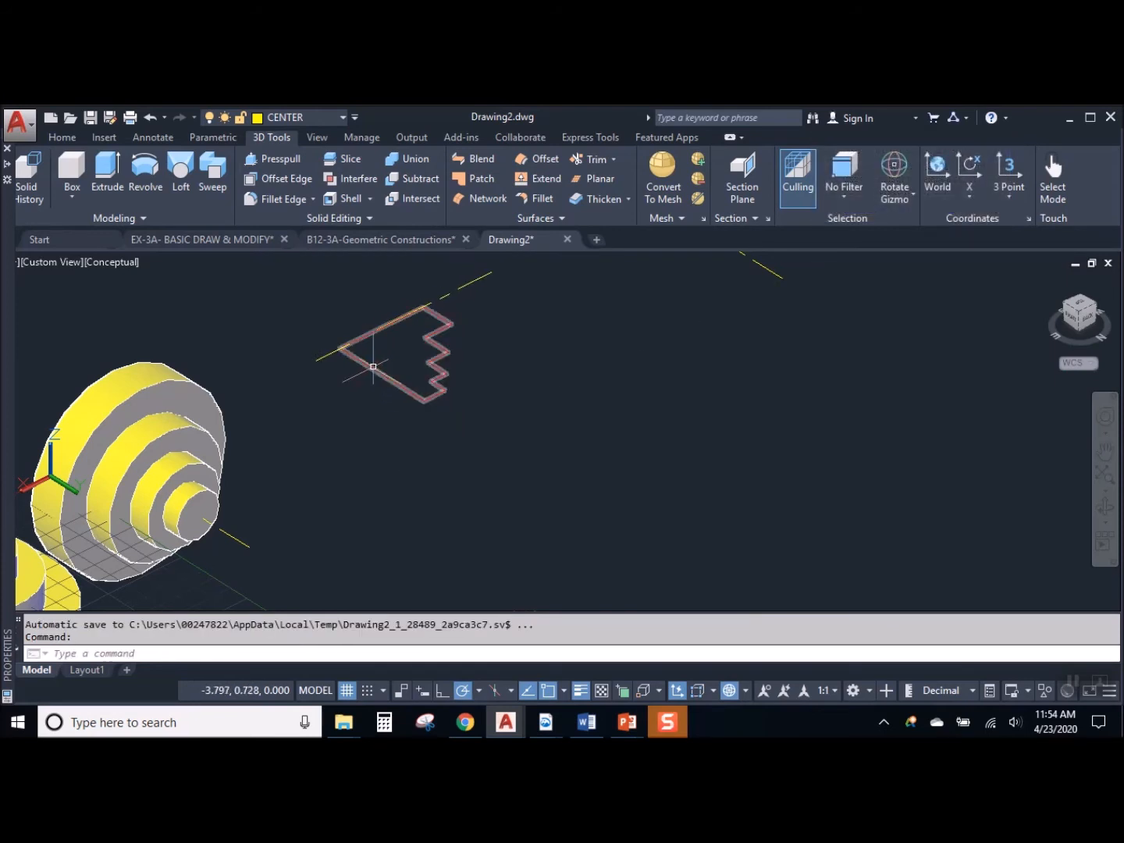
Revolve the profile 360 degrees around the centre line along its widest tier's base edge, picking both line ends as the axis
{"action": "scroll", "coordinate": [372, 372], "scroll_direction": "up", "scroll_amount": 2}
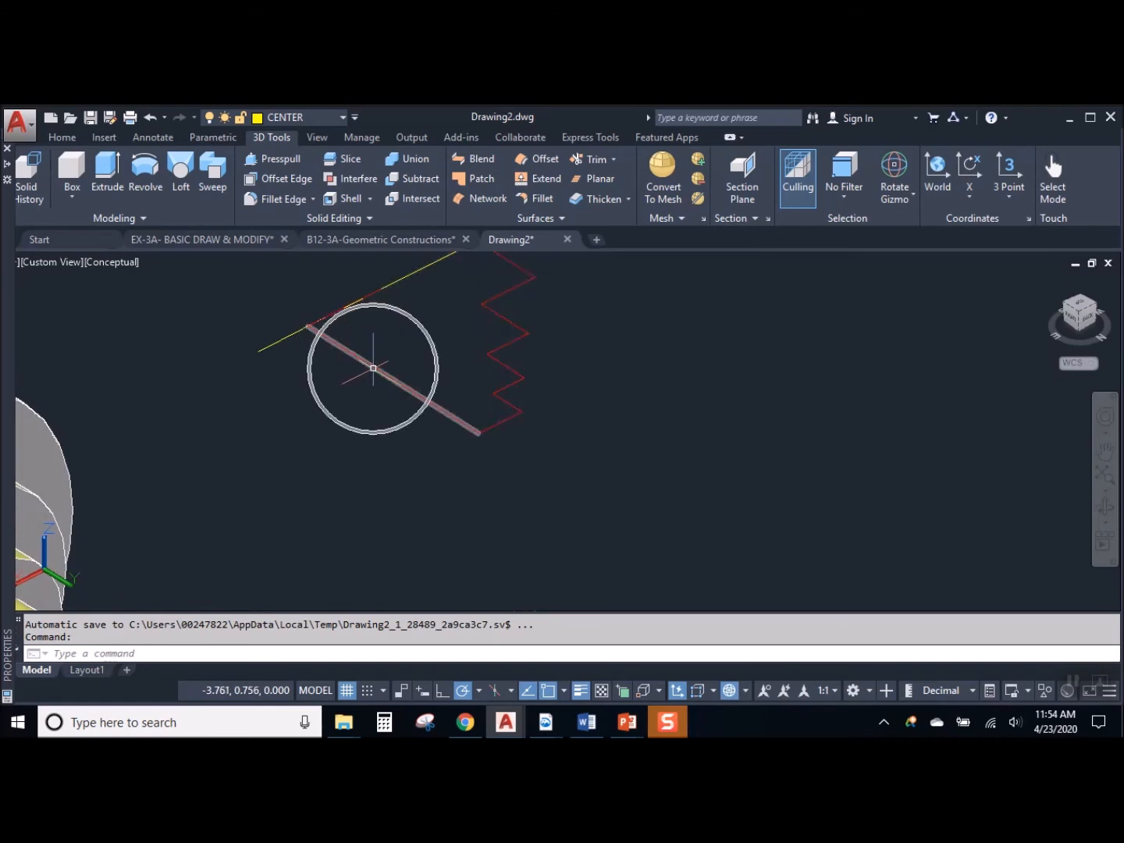
{"action": "scroll", "coordinate": [355, 305], "scroll_direction": "down", "scroll_amount": 5}
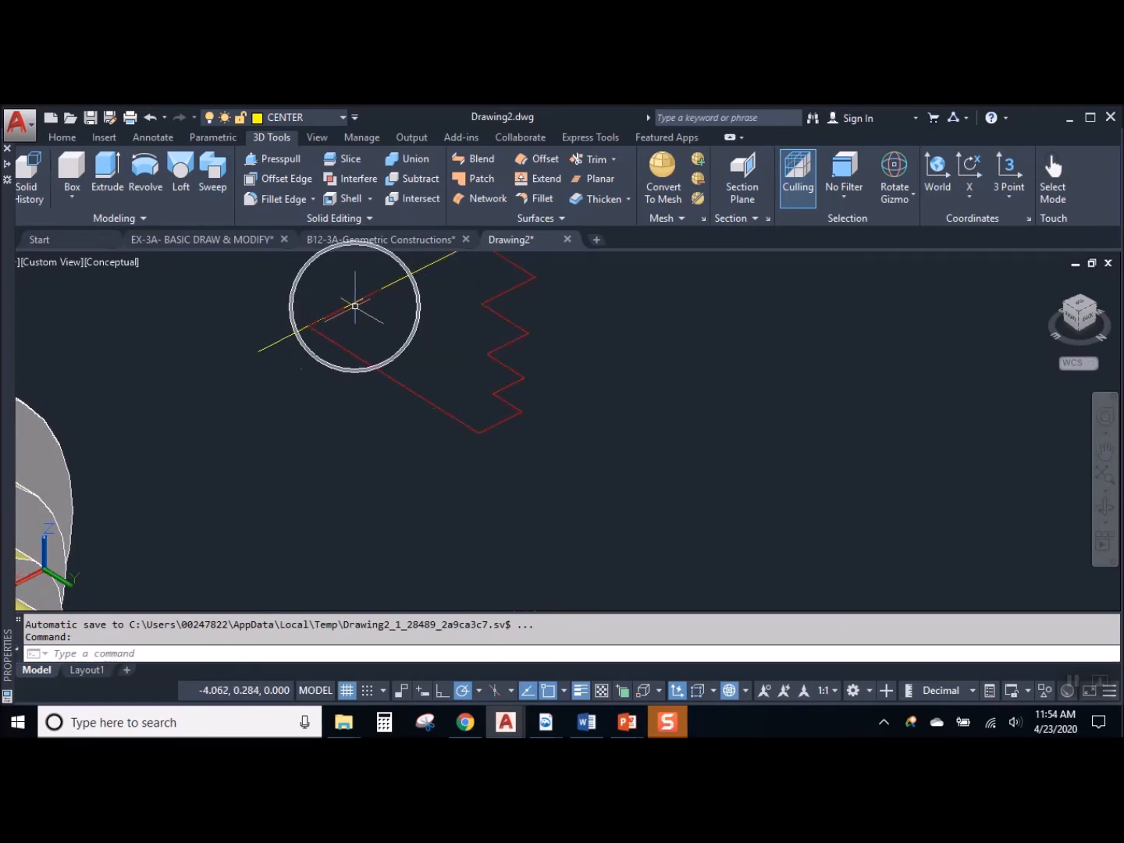
{"action": "middle_click_drag", "start_coordinate": [468, 433], "coordinate": [464, 431]}
{"action": "type", "text": "REV"}
{"action": "key", "text": "Return"}
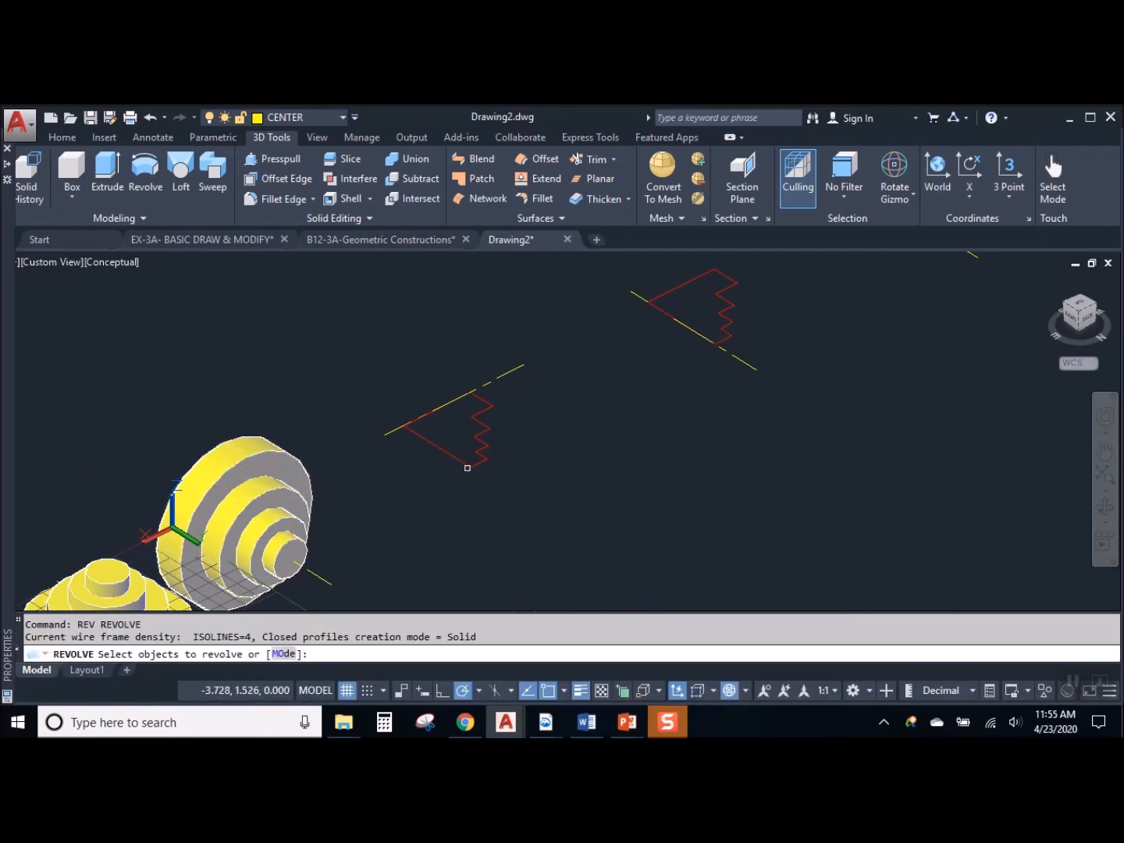
{"action": "left_click", "coordinate": [468, 468]}
{"action": "key", "text": "Return"}
{"action": "left_click", "coordinate": [524, 364]}
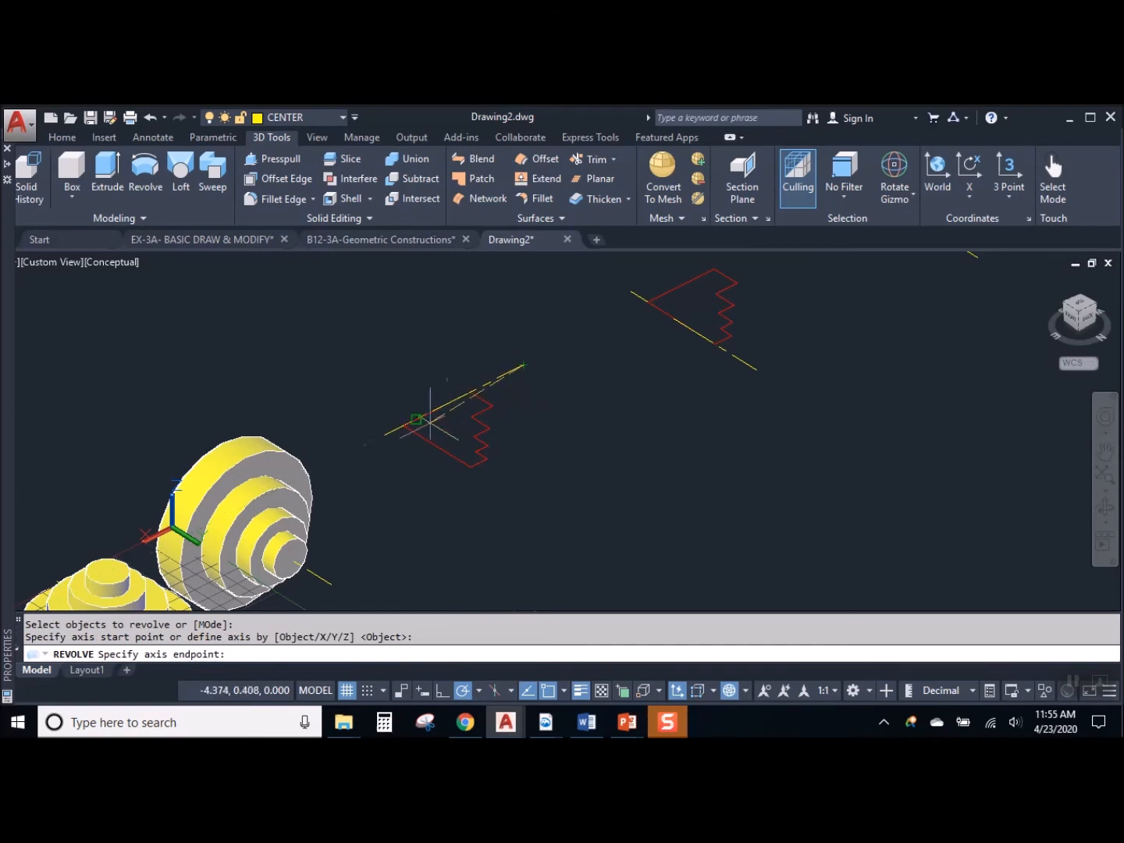
{"action": "left_click", "coordinate": [384, 433]}
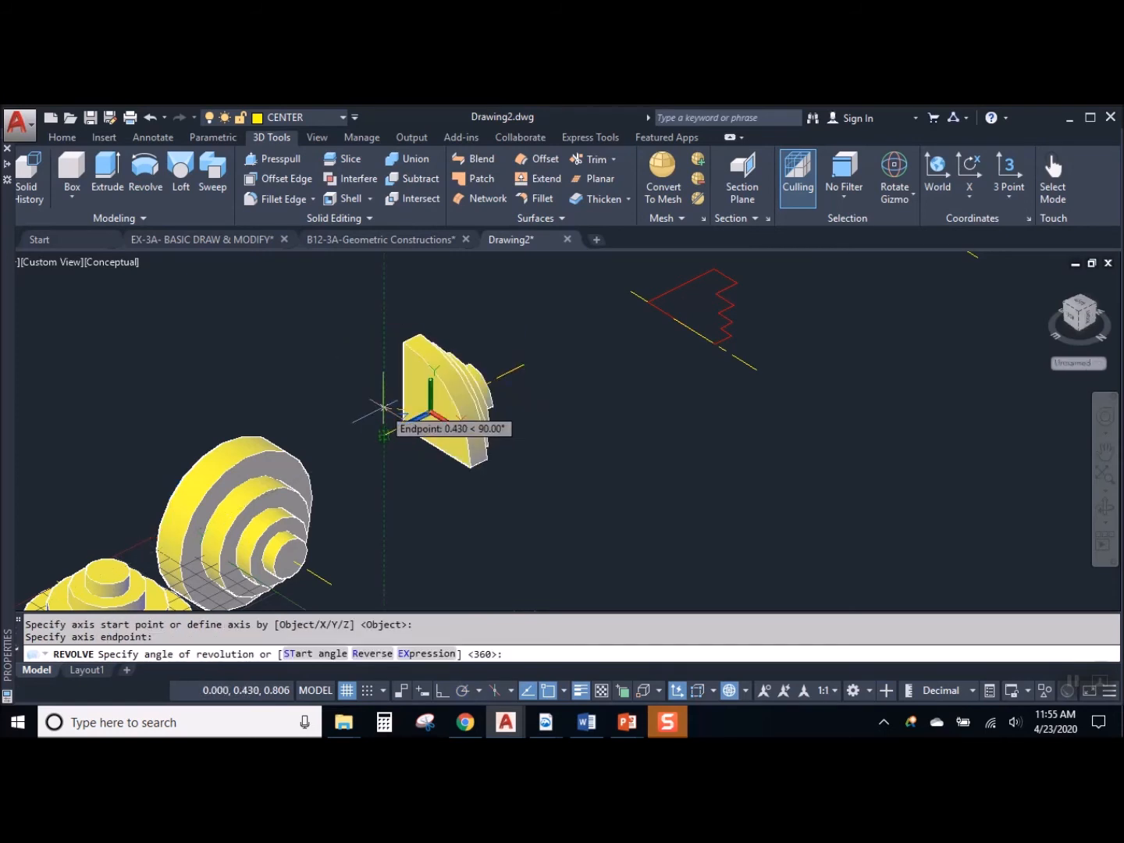
{"action": "key", "text": "Return"}
Rotate the next profile's centre line about the corner at the smallest tier so it lies along that tier's end edge
{"action": "middle_click_drag", "start_coordinate": [534, 486], "coordinate": [427, 565]}
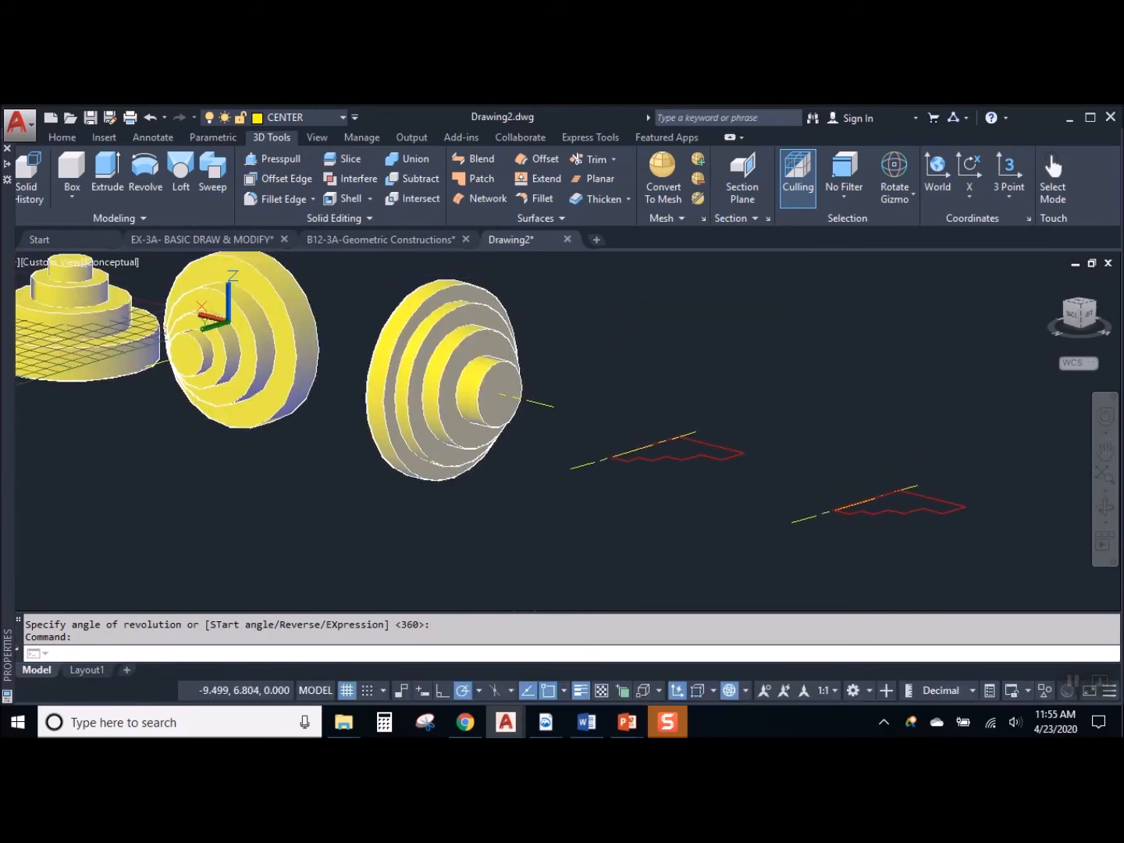
{"action": "middle_click_drag", "start_coordinate": [345, 422], "coordinate": [358, 450], "text": "shift"}
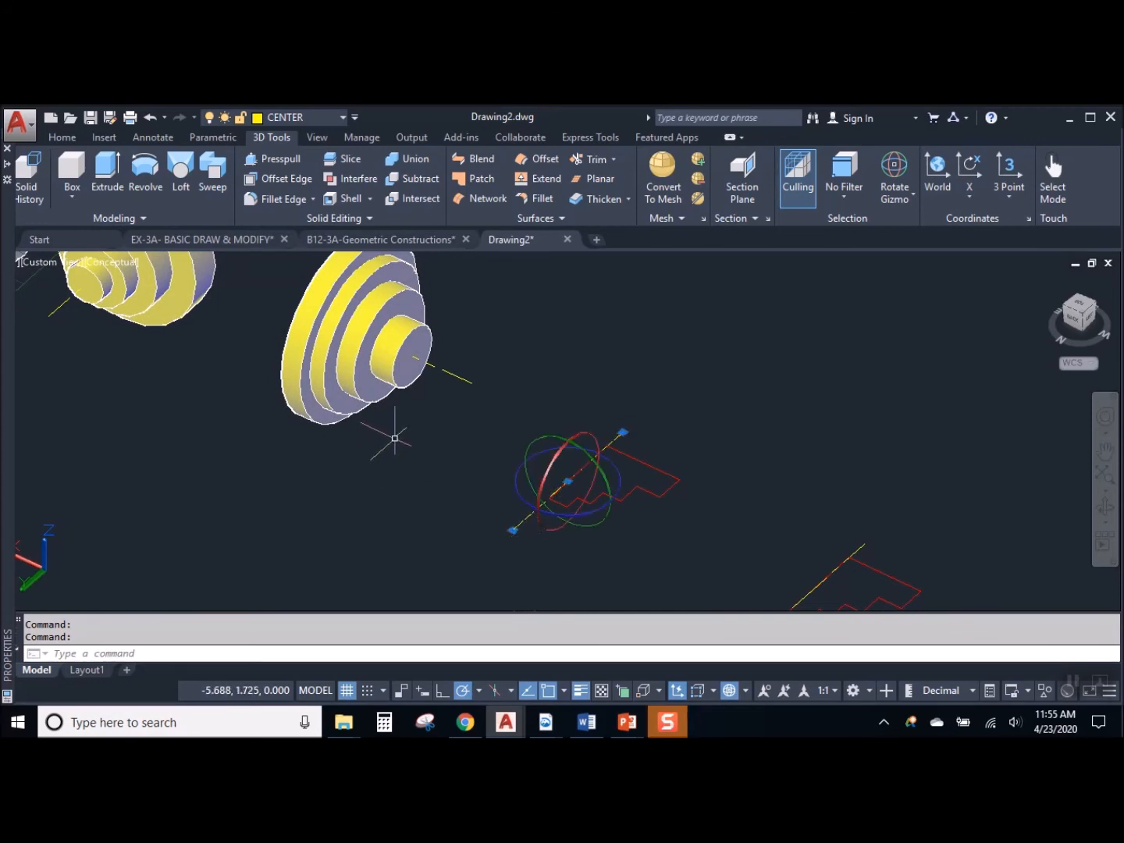
{"action": "type", "text": "o"}
{"action": "key", "text": "Return"}
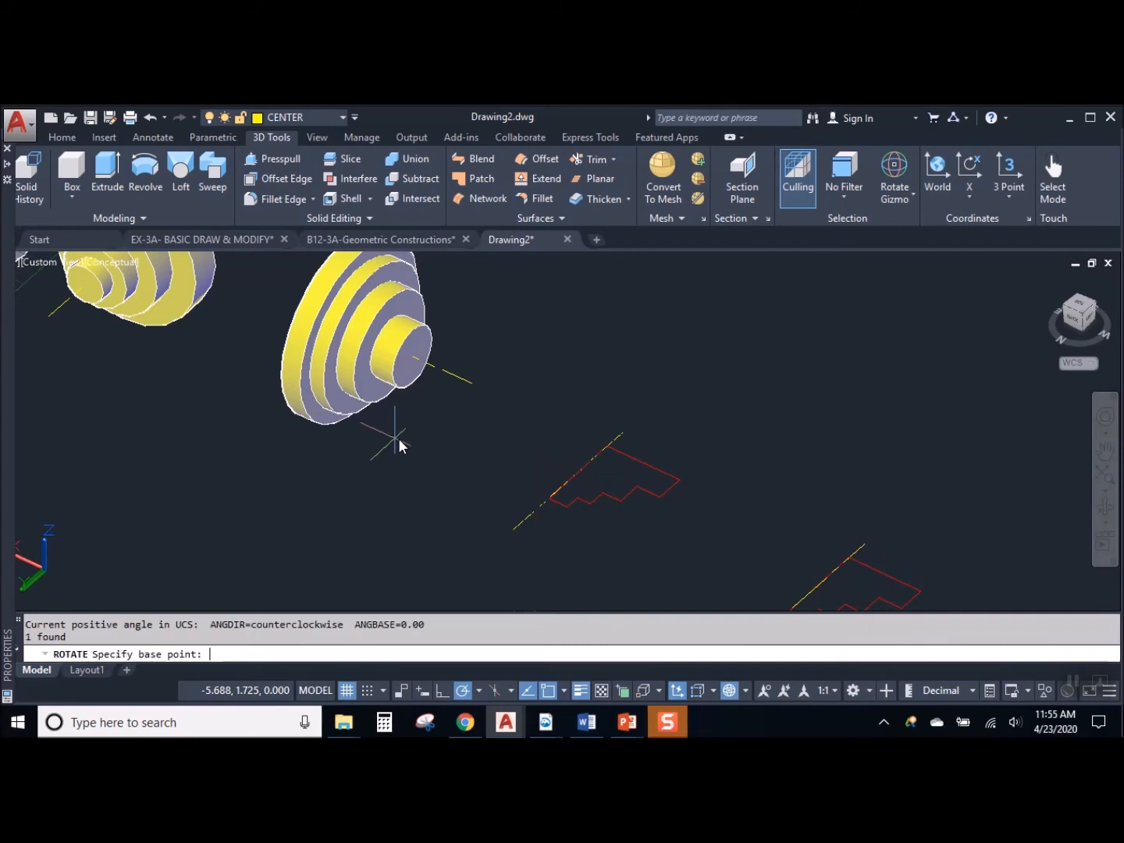
{"action": "left_click", "coordinate": [550, 498]}
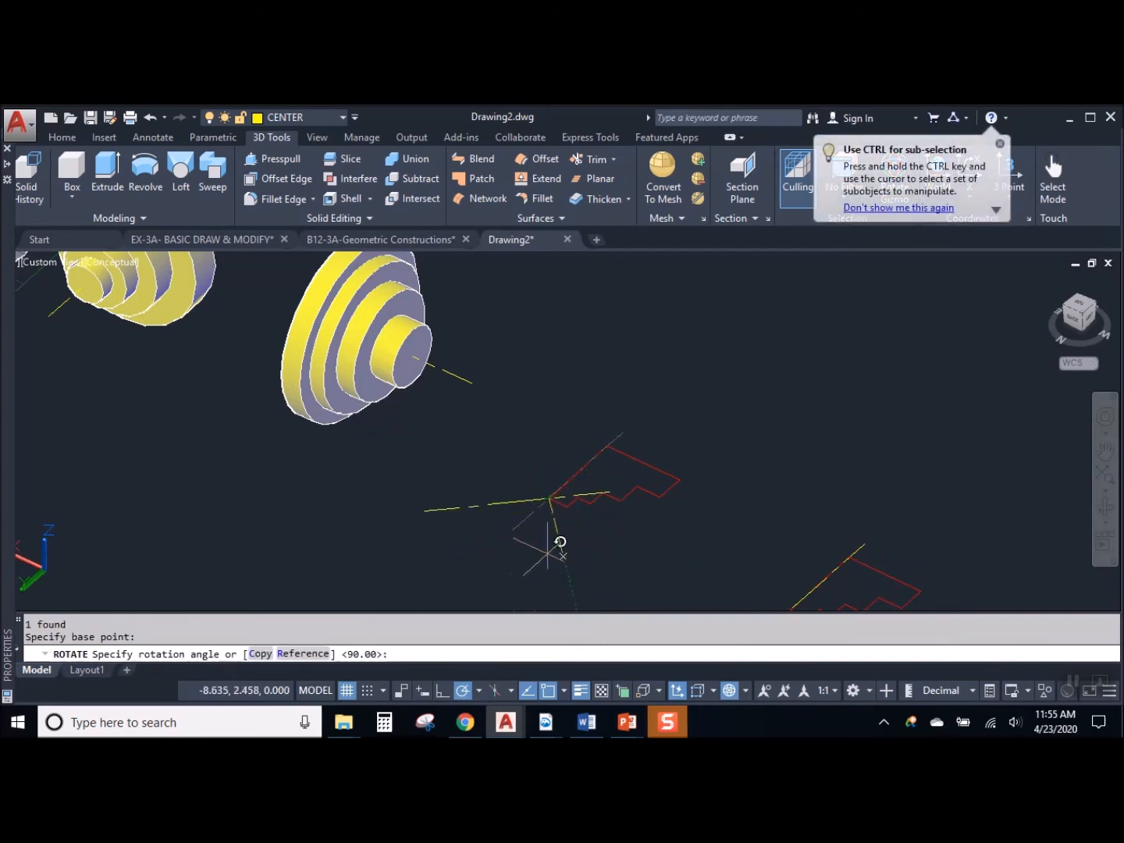
{"action": "left_click", "coordinate": [678, 507]}
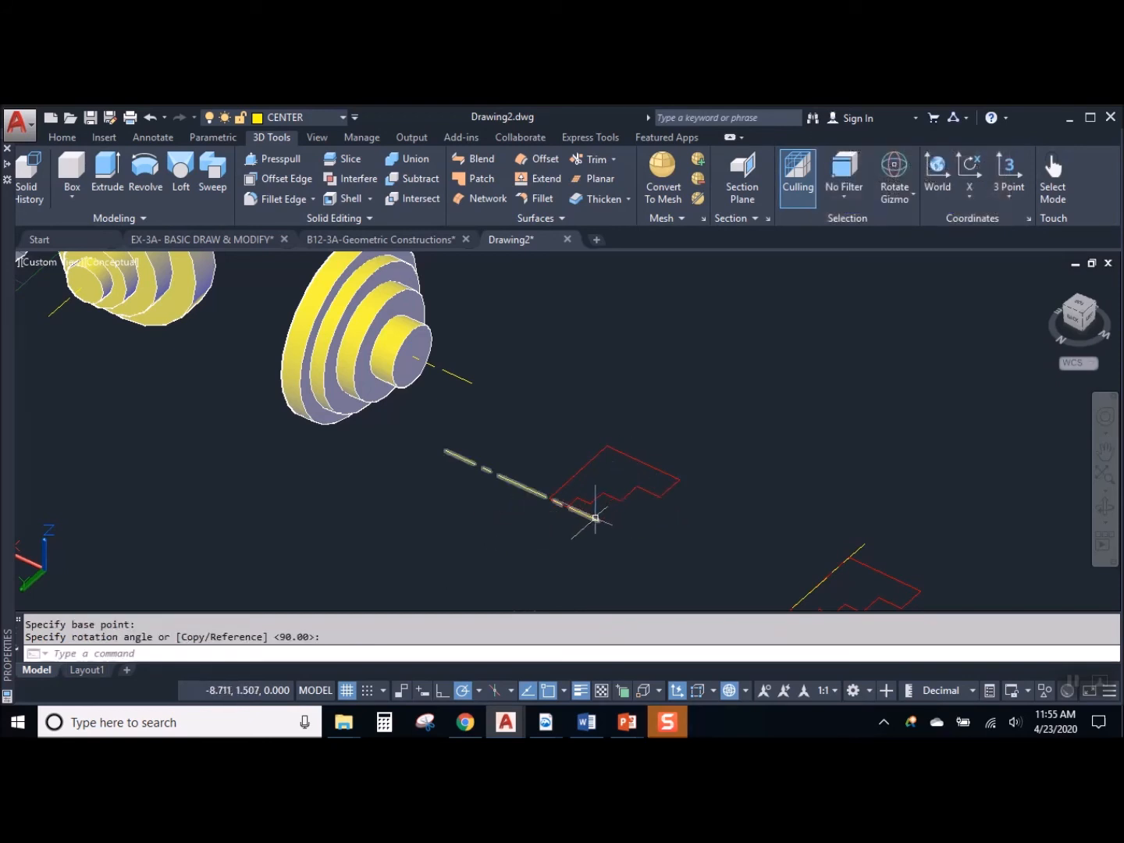
Revolve this profile 360 degrees around the centre line along its smallest tier's end edge, using the line's endpoints as the axis
{"action": "left_click", "coordinate": [145, 176]}
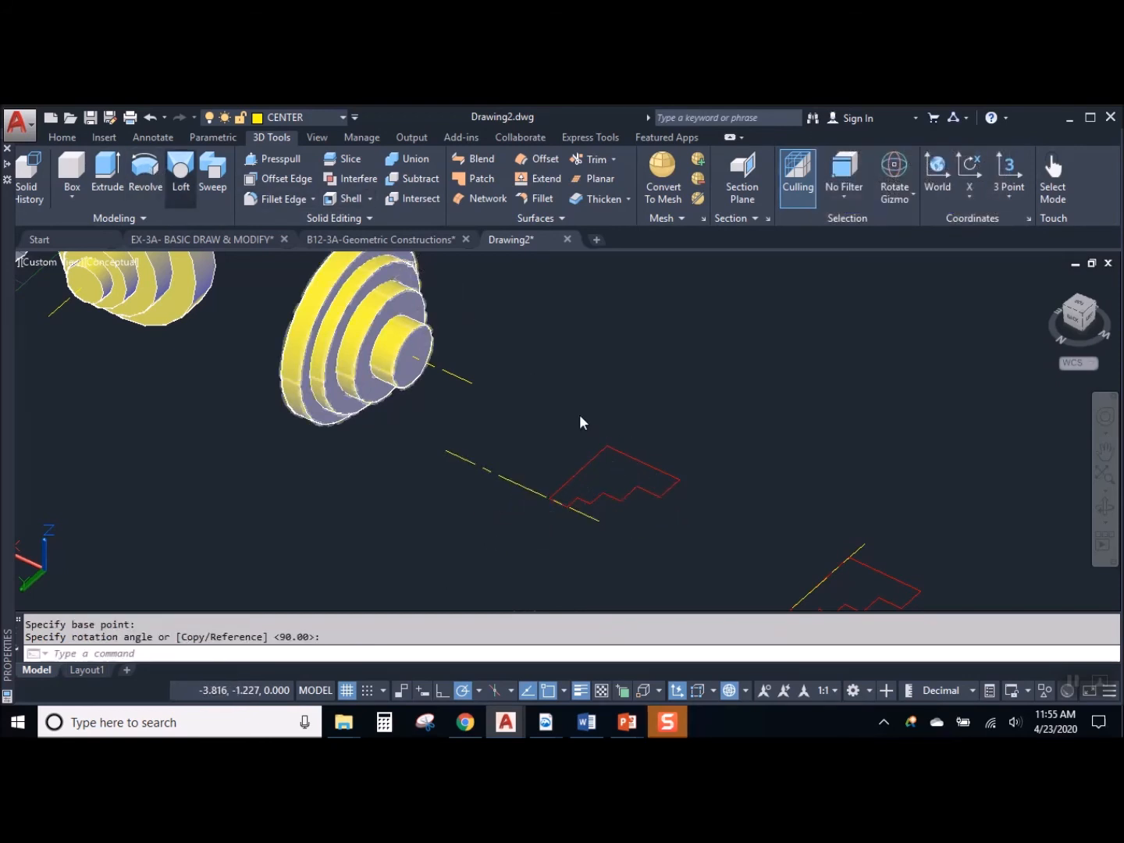
{"action": "left_click", "coordinate": [670, 480]}
{"action": "key", "text": "Return"}
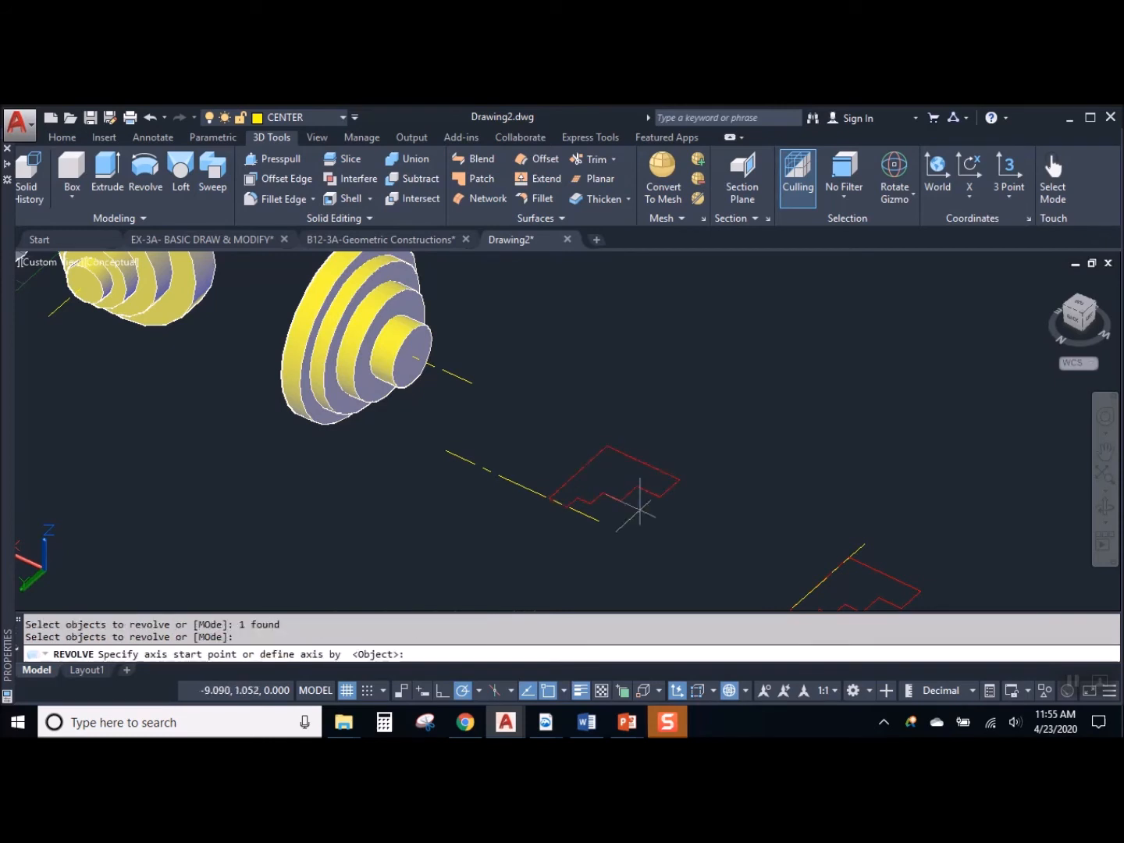
{"action": "left_click", "coordinate": [599, 520]}
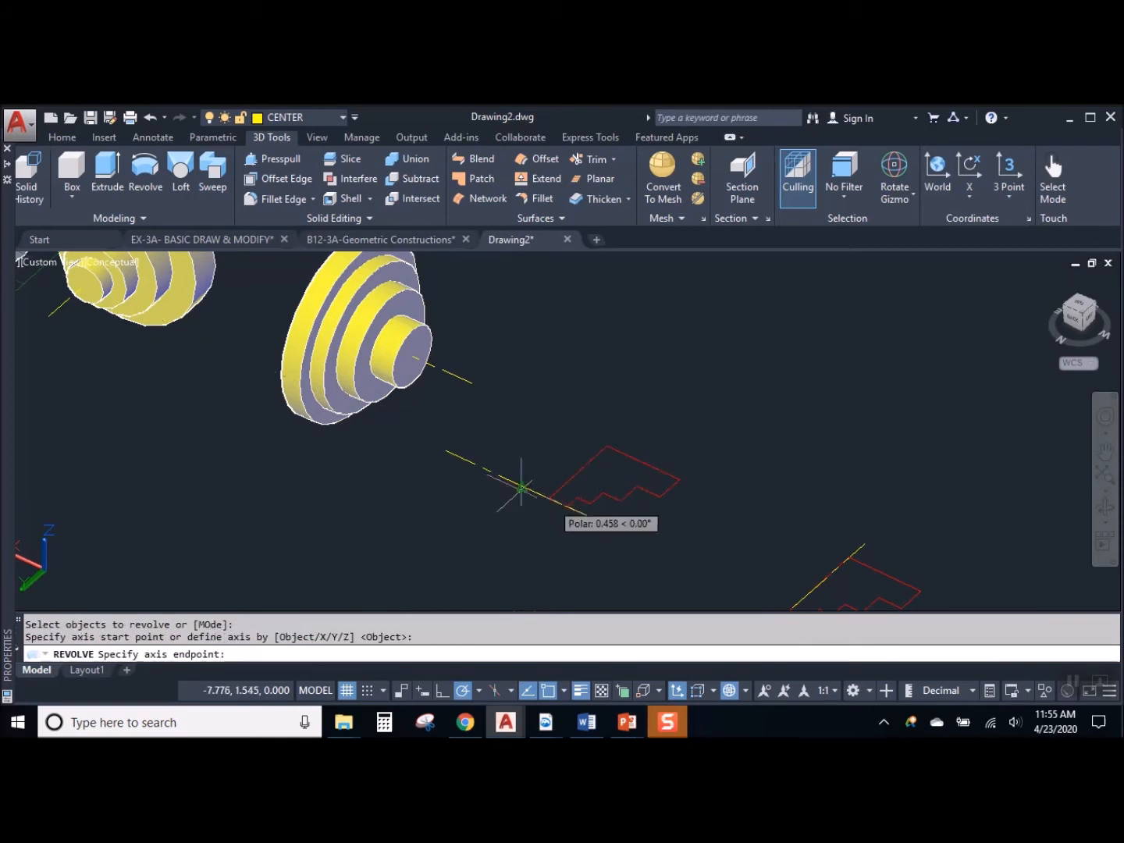
{"action": "left_click", "coordinate": [447, 451]}
{"action": "key", "text": "Return"}
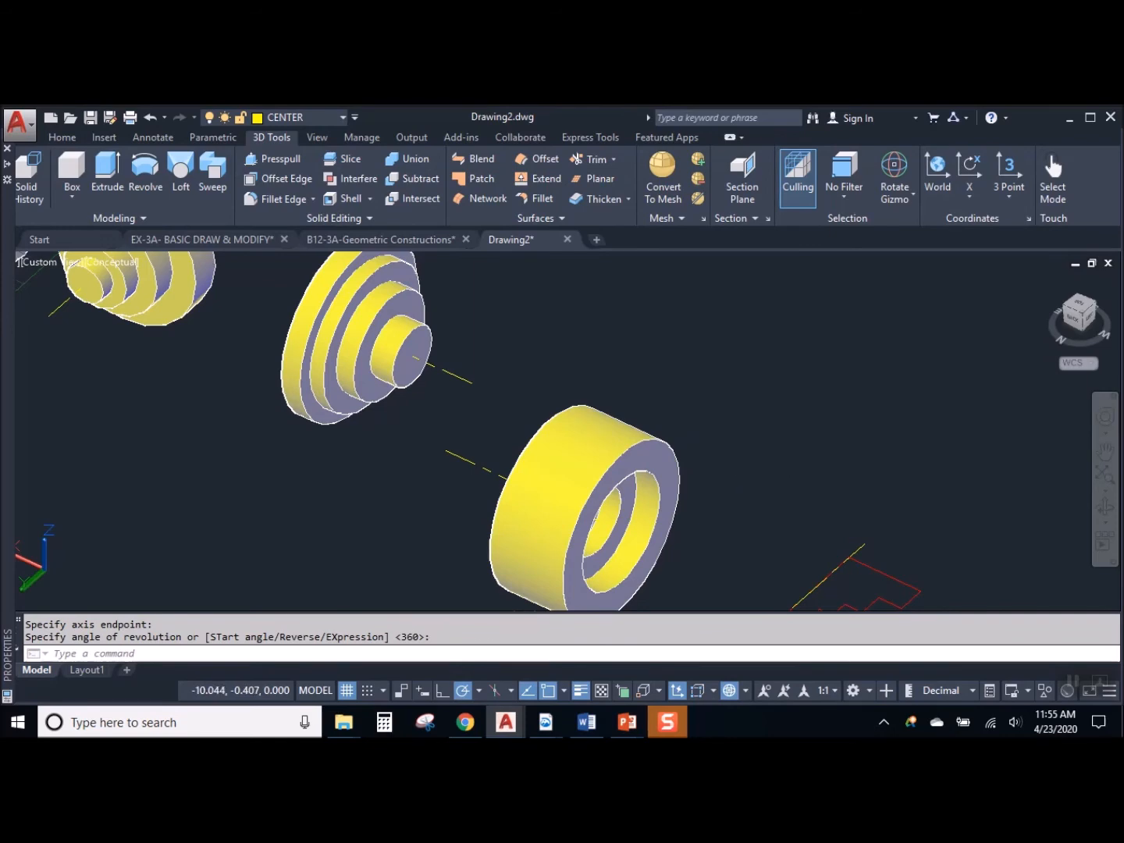
Examine the stepped opening inside the newly revolved ring from its open end
{"action": "scroll", "coordinate": [713, 467], "scroll_direction": "down", "scroll_amount": 3}
{"action": "scroll", "coordinate": [712, 466], "scroll_direction": "up", "scroll_amount": 6}
{"action": "middle_click_drag", "start_coordinate": [714, 466], "coordinate": [634, 437], "text": "shift"}
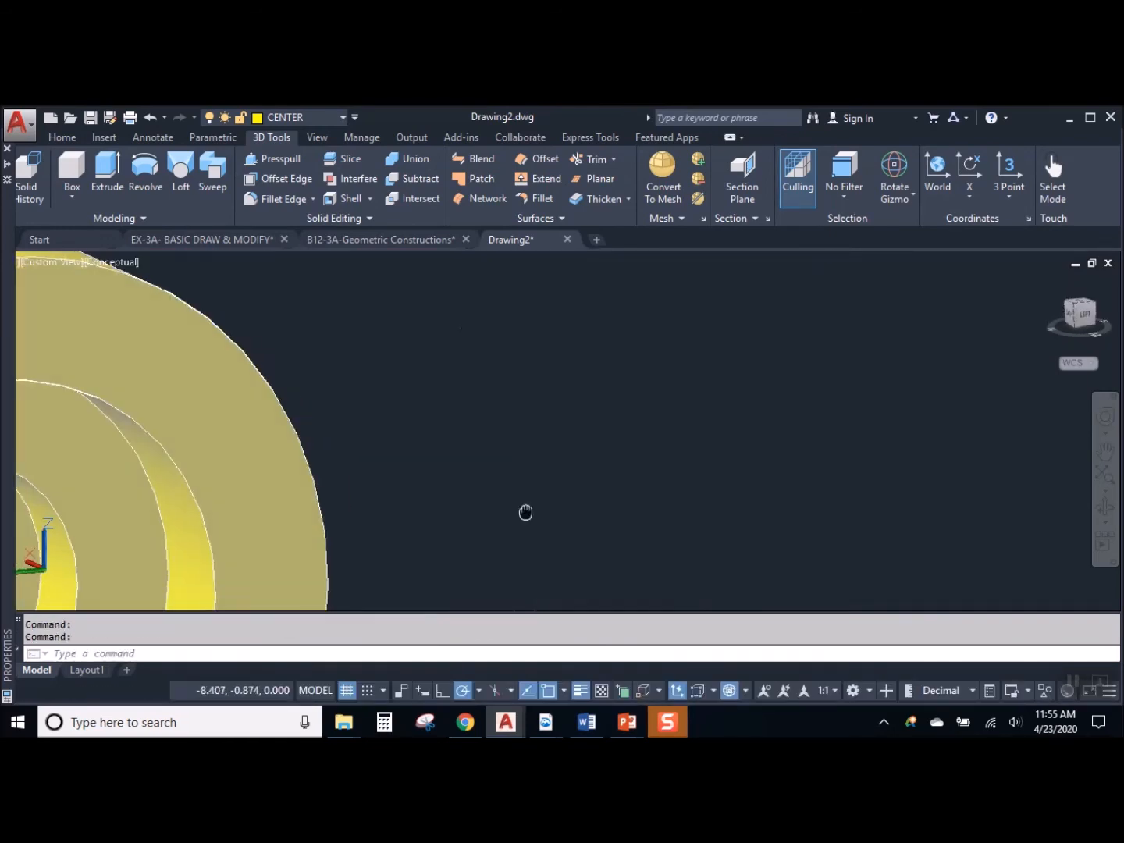
{"action": "scroll", "coordinate": [890, 355], "scroll_direction": "down", "scroll_amount": 4}
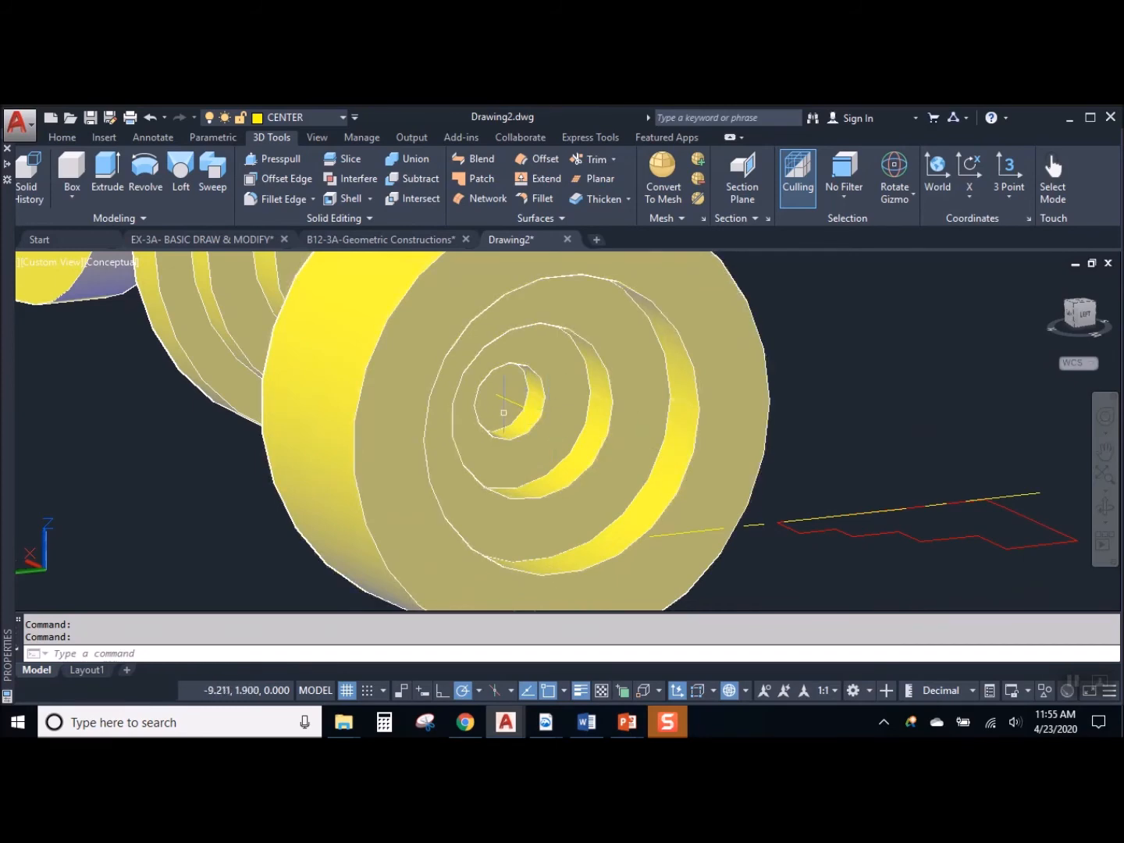
{"action": "scroll", "coordinate": [701, 458], "scroll_direction": "down", "scroll_amount": 4}
{"action": "middle_click_drag", "start_coordinate": [590, 439], "coordinate": [703, 512], "text": "shift"}
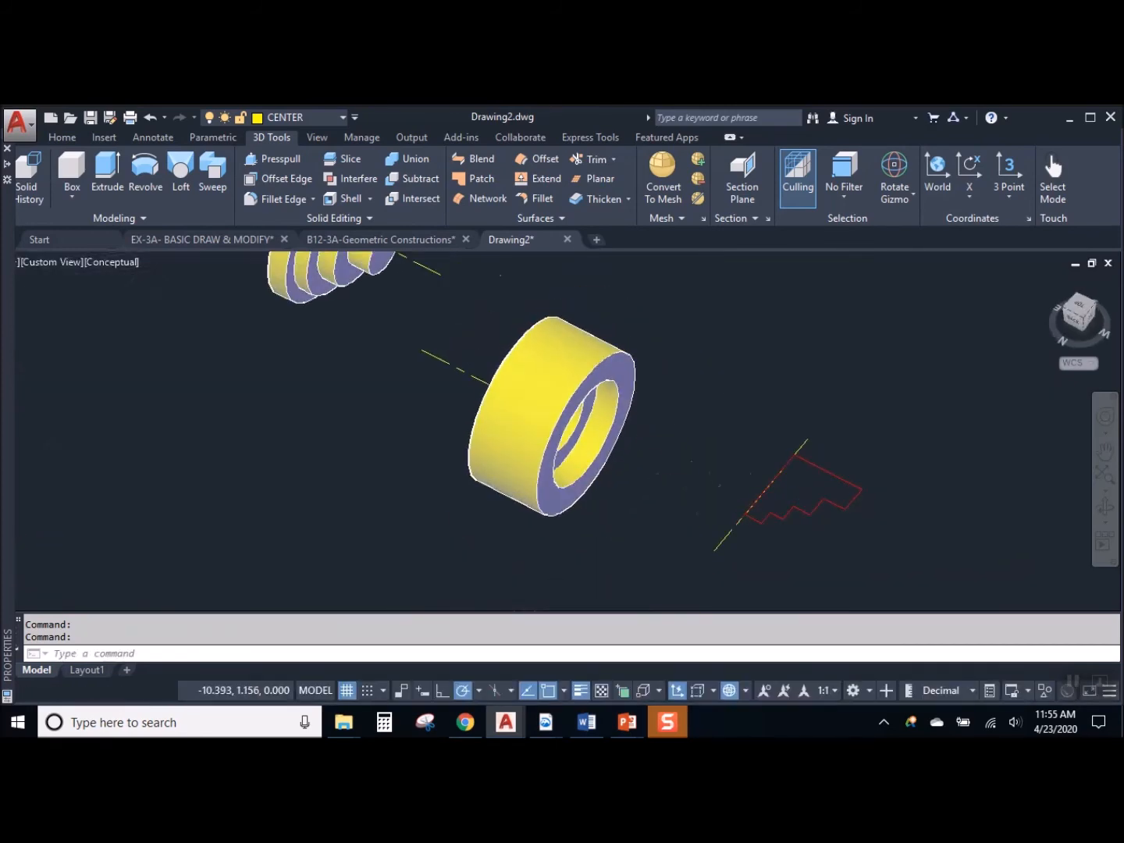
{"action": "scroll", "coordinate": [675, 454], "scroll_direction": "down", "scroll_amount": 3}
{"action": "scroll", "coordinate": [721, 503], "scroll_direction": "up", "scroll_amount": 2}
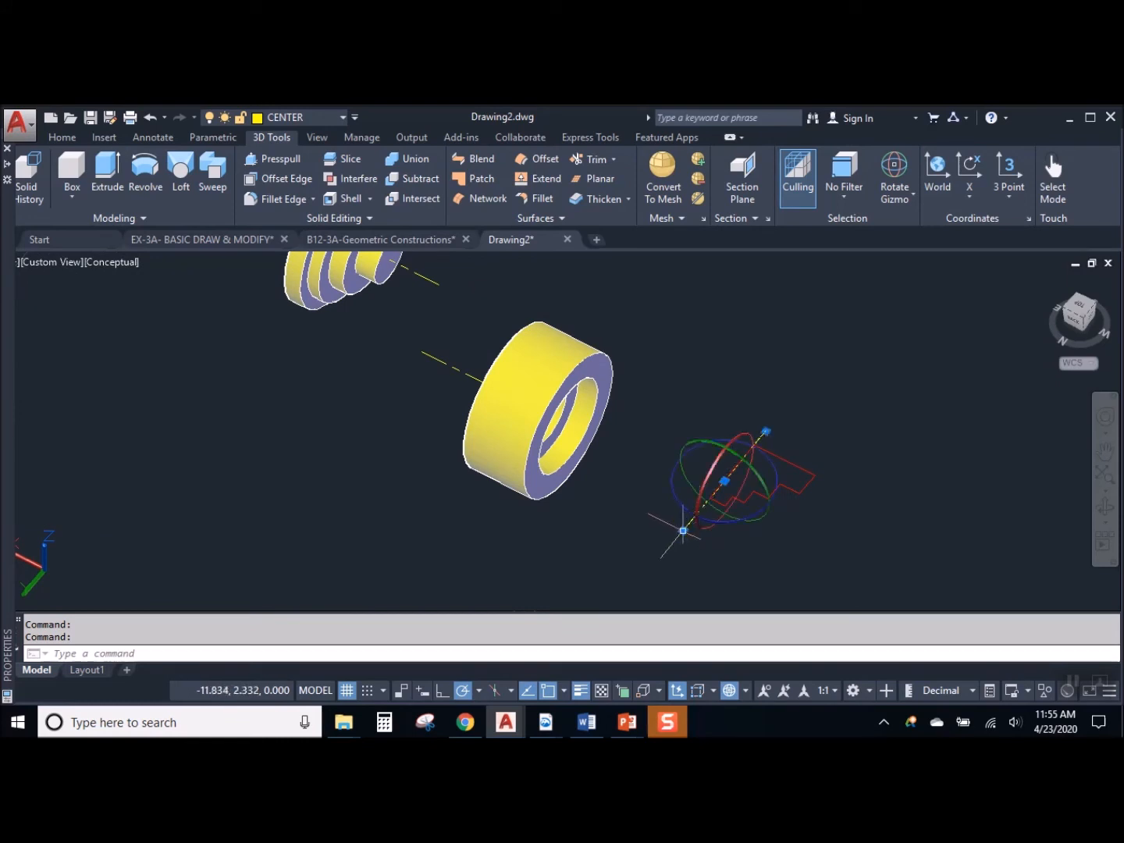
Copy the last remaining profile and its centre line together twice, placing the copies clear of the original
{"action": "left_click", "coordinate": [871, 511]}
{"action": "left_click", "coordinate": [787, 457]}
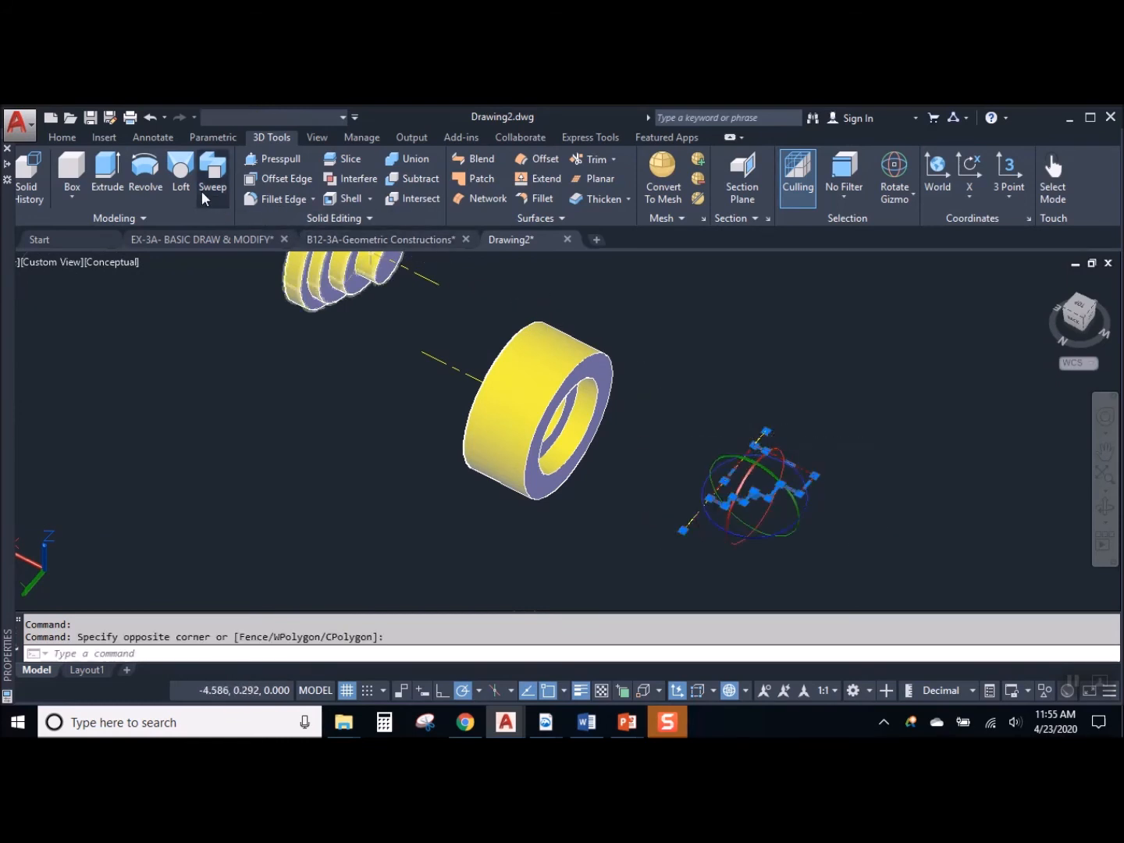
{"action": "type", "text": "co"}
{"action": "key", "text": "Return"}
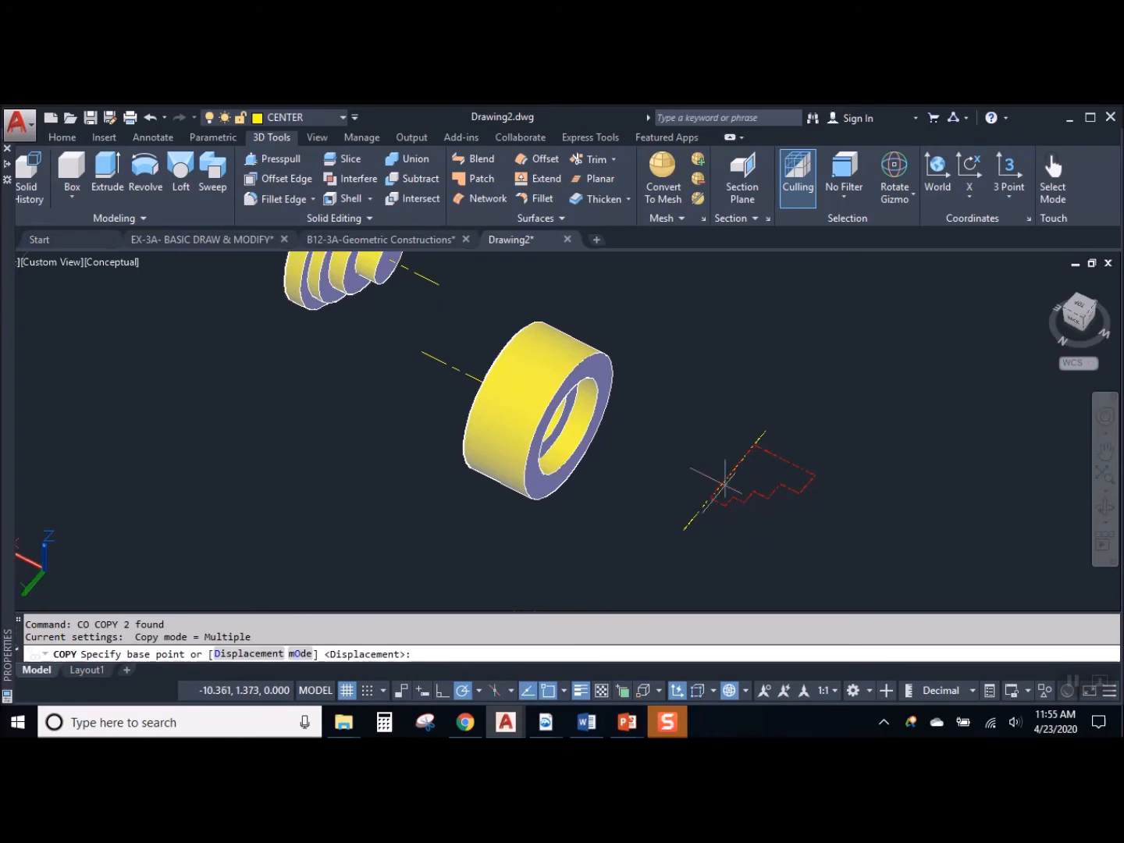
{"action": "left_click", "coordinate": [804, 477]}
{"action": "left_click", "coordinate": [967, 284]}
{"action": "mouse_move", "coordinate": [966, 285]}
{"action": "middle_mouse_down"}
{"action": "mouse_move", "coordinate": [610, 409]}
{"action": "mouse_move", "coordinate": [599, 398]}
{"action": "middle_mouse_up"}
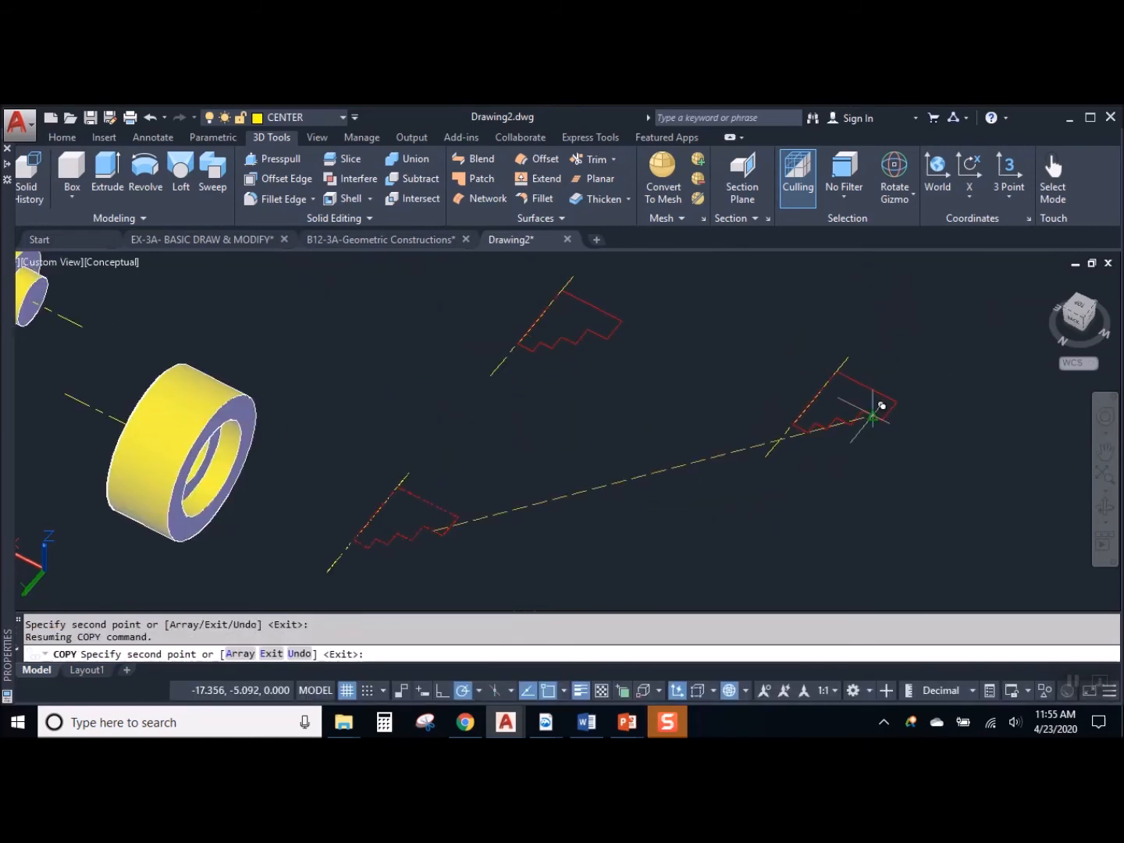
{"action": "left_click", "coordinate": [874, 403]}
{"action": "key", "text": "Return"}
Rotate the centre line of the profile nearest the ring about its widest tier's corner so it slants diagonally away from the profile
{"action": "scroll", "coordinate": [413, 492], "scroll_direction": "up", "scroll_amount": 2}
{"action": "middle_click_drag", "start_coordinate": [412, 492], "coordinate": [445, 436]}
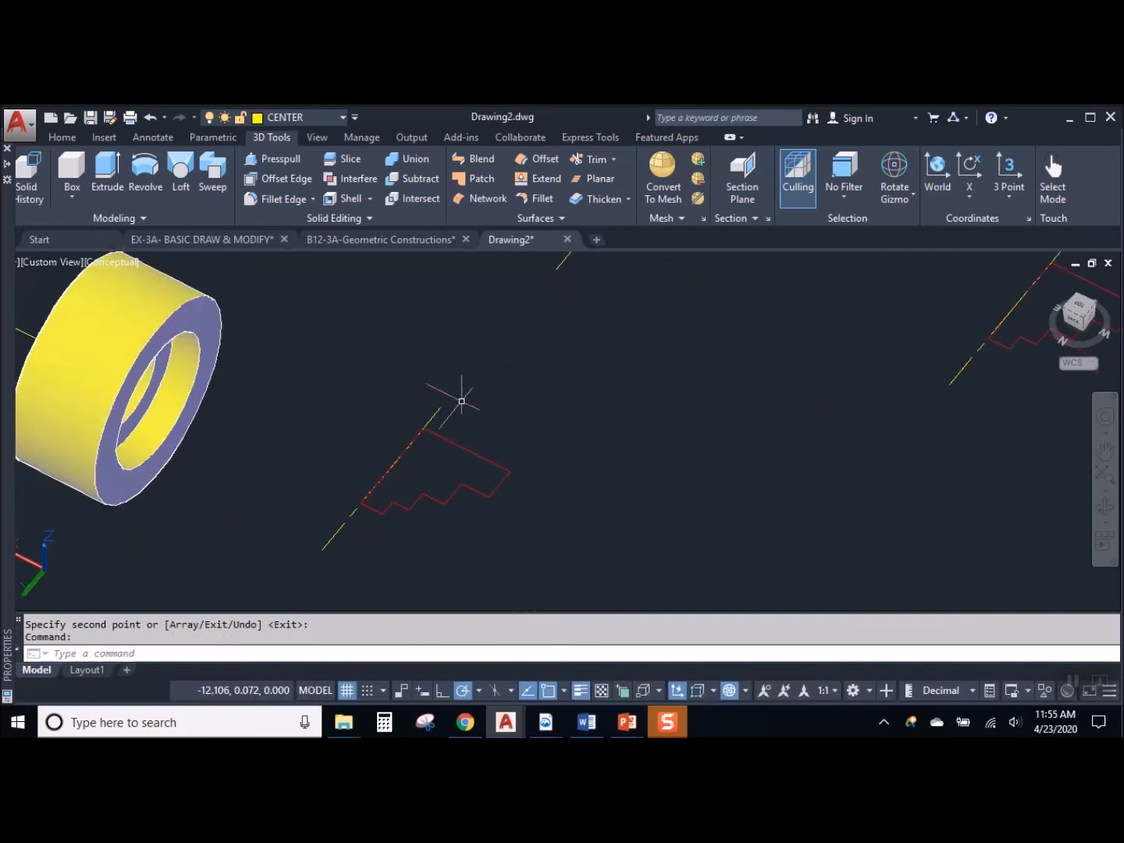
{"action": "left_click", "coordinate": [441, 409]}
{"action": "type", "text": "R"}
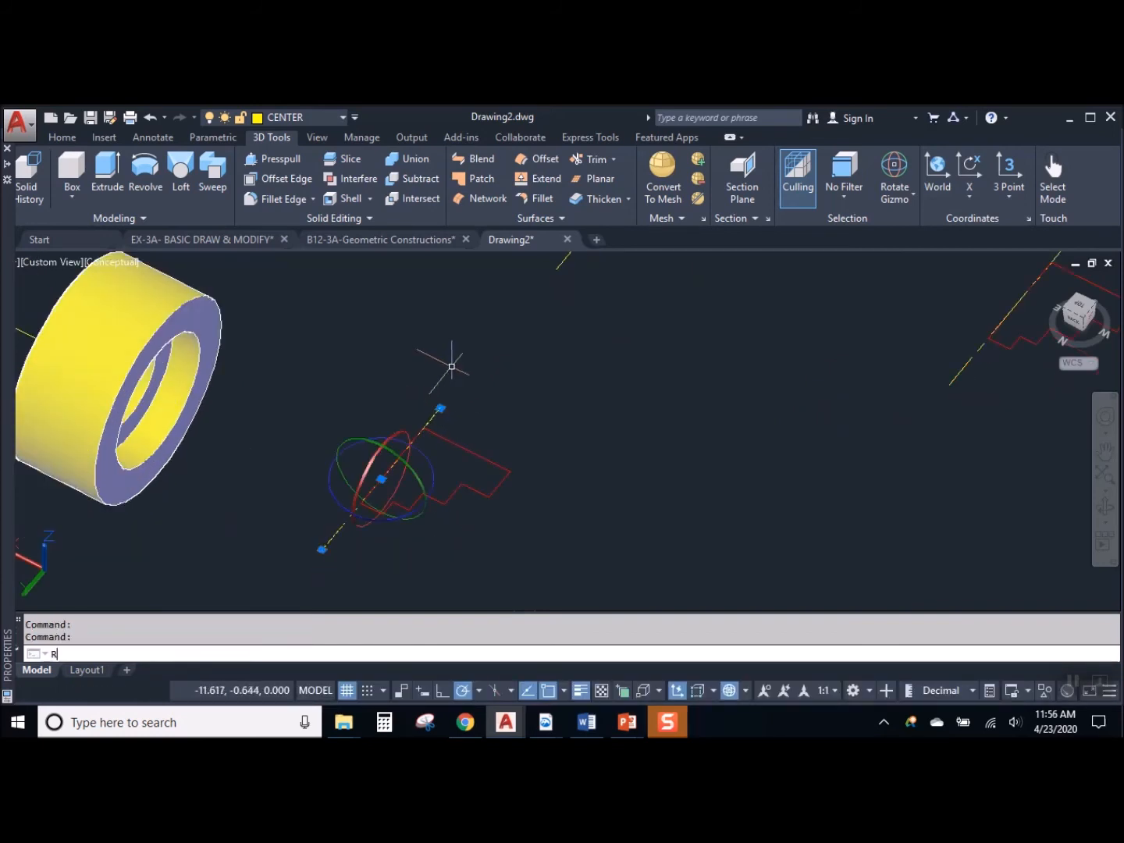
{"action": "type", "text": "O"}
{"action": "key", "text": "Return"}
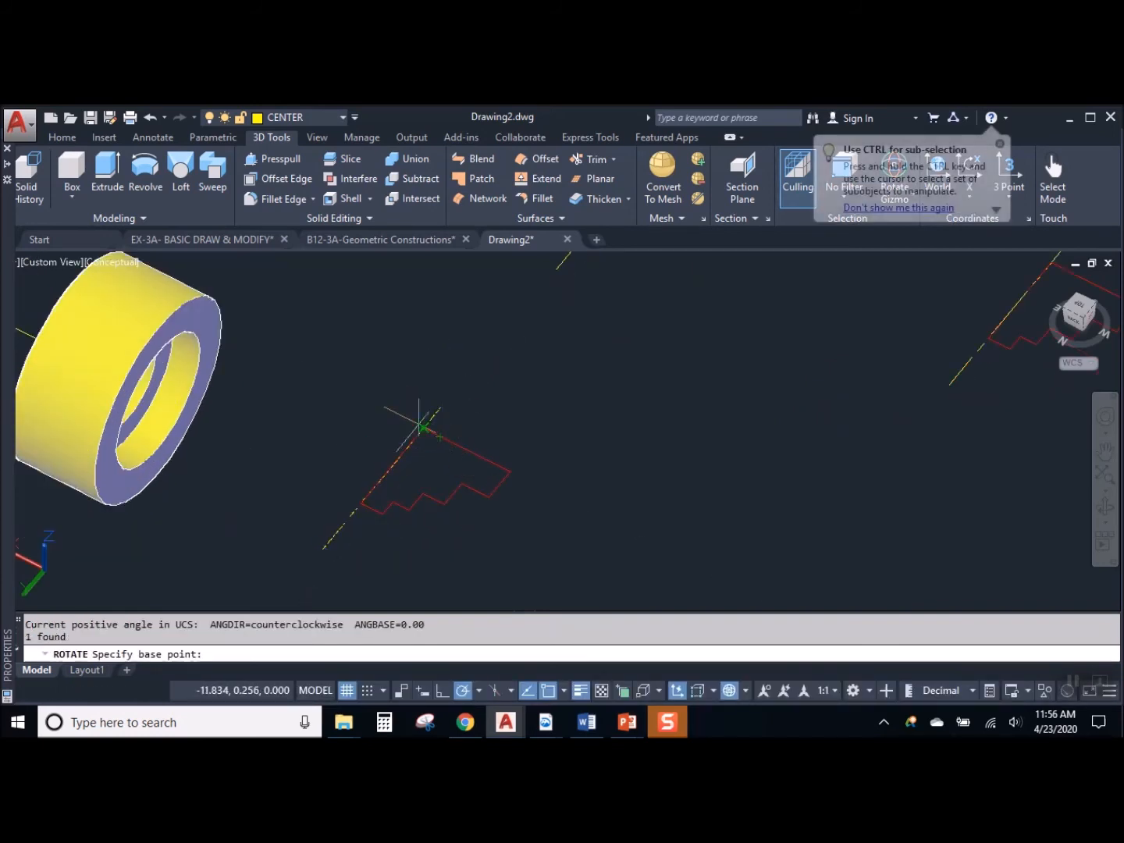
{"action": "left_click", "coordinate": [424, 427]}
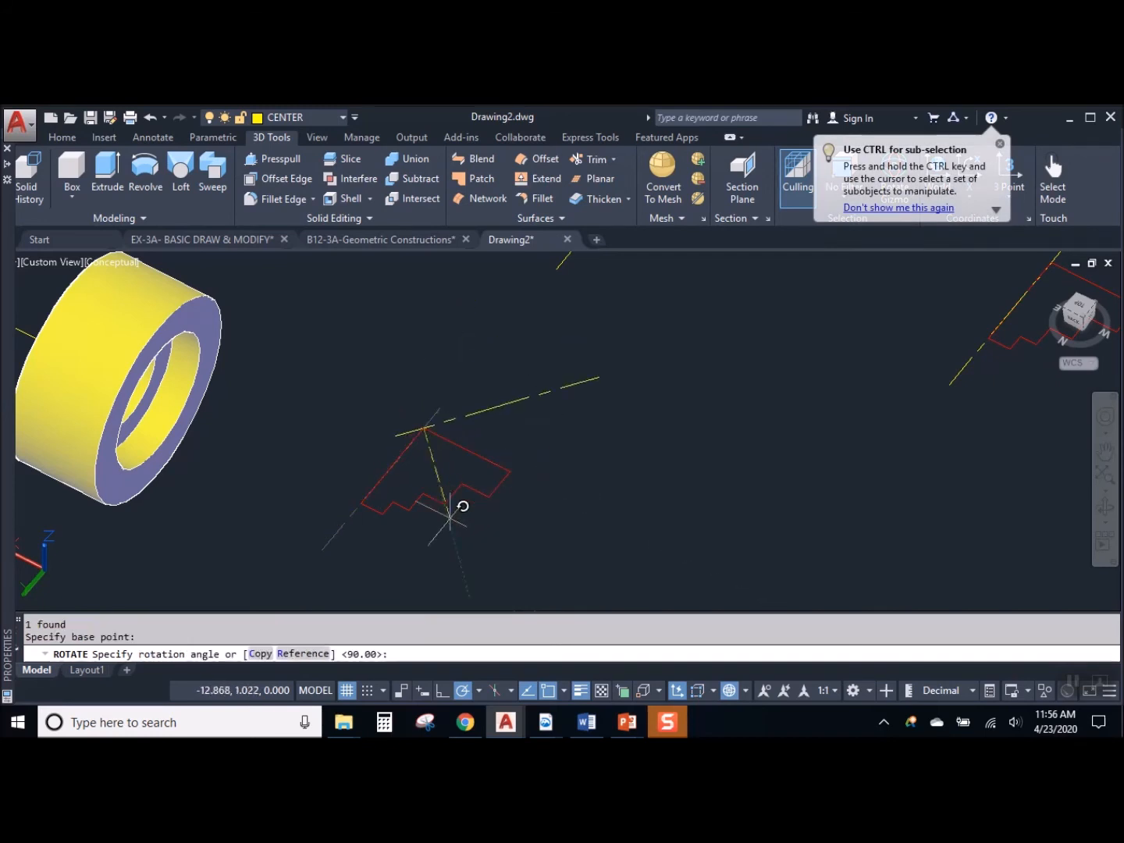
{"action": "left_click", "coordinate": [538, 503]}
{"action": "middle_click_drag", "start_coordinate": [568, 433], "coordinate": [634, 430]}
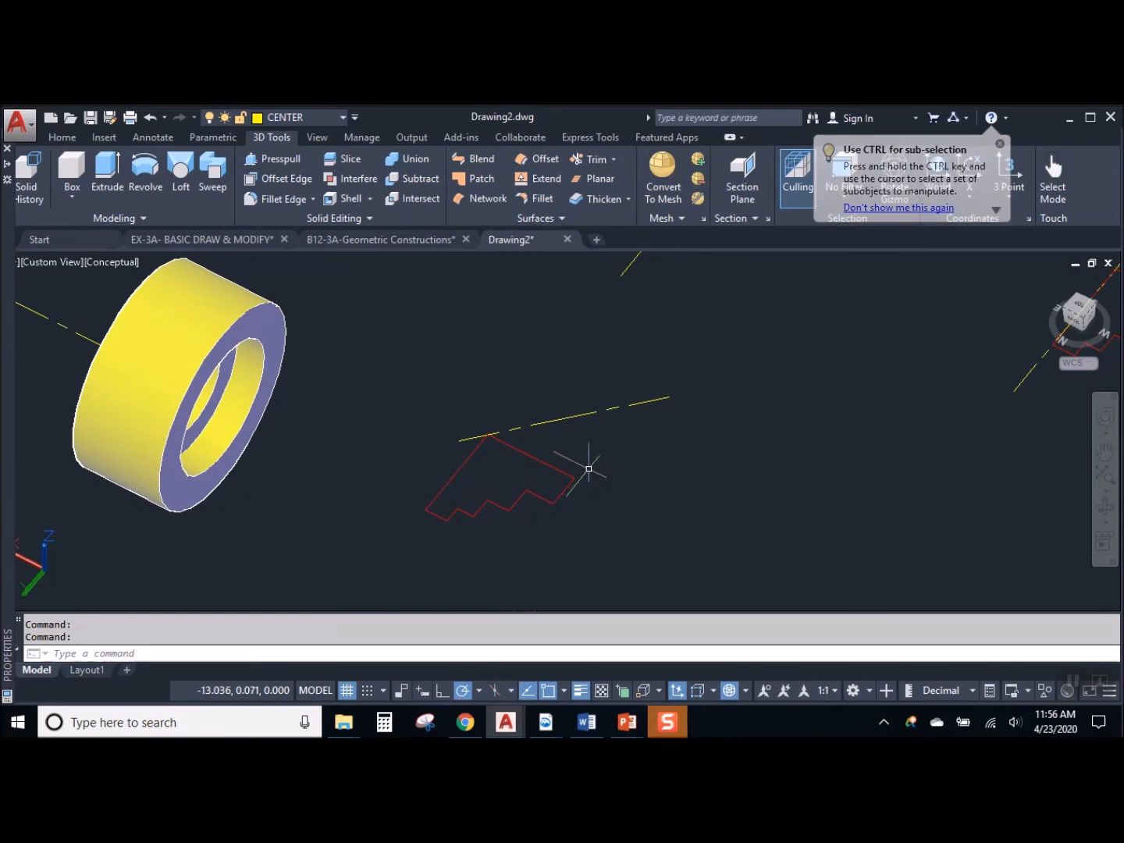
{"action": "key", "text": "Escape"}
{"action": "key", "text": "Escape"}
{"action": "key", "text": "Escape"}
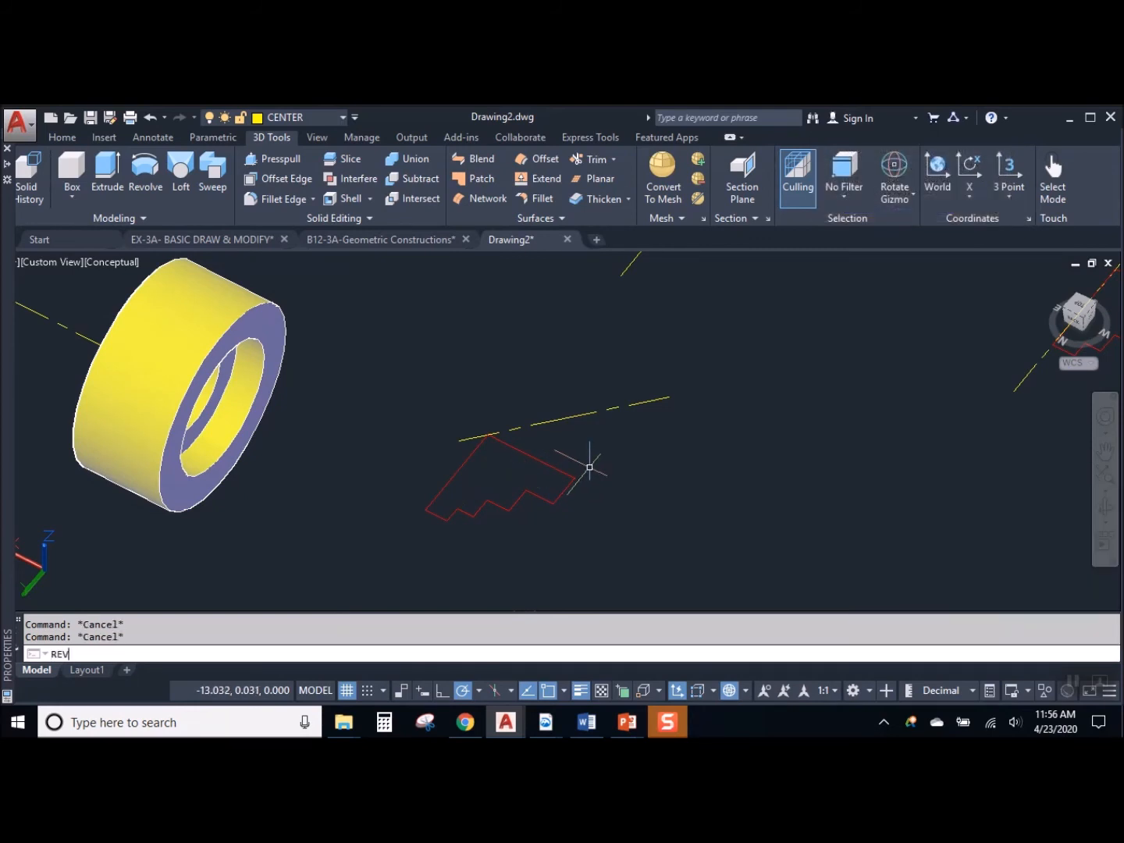
Revolve the profile 360 degrees around its slanted centre line, picking both line ends as the axis
{"action": "key", "text": "Return"}
{"action": "left_click", "coordinate": [537, 463]}
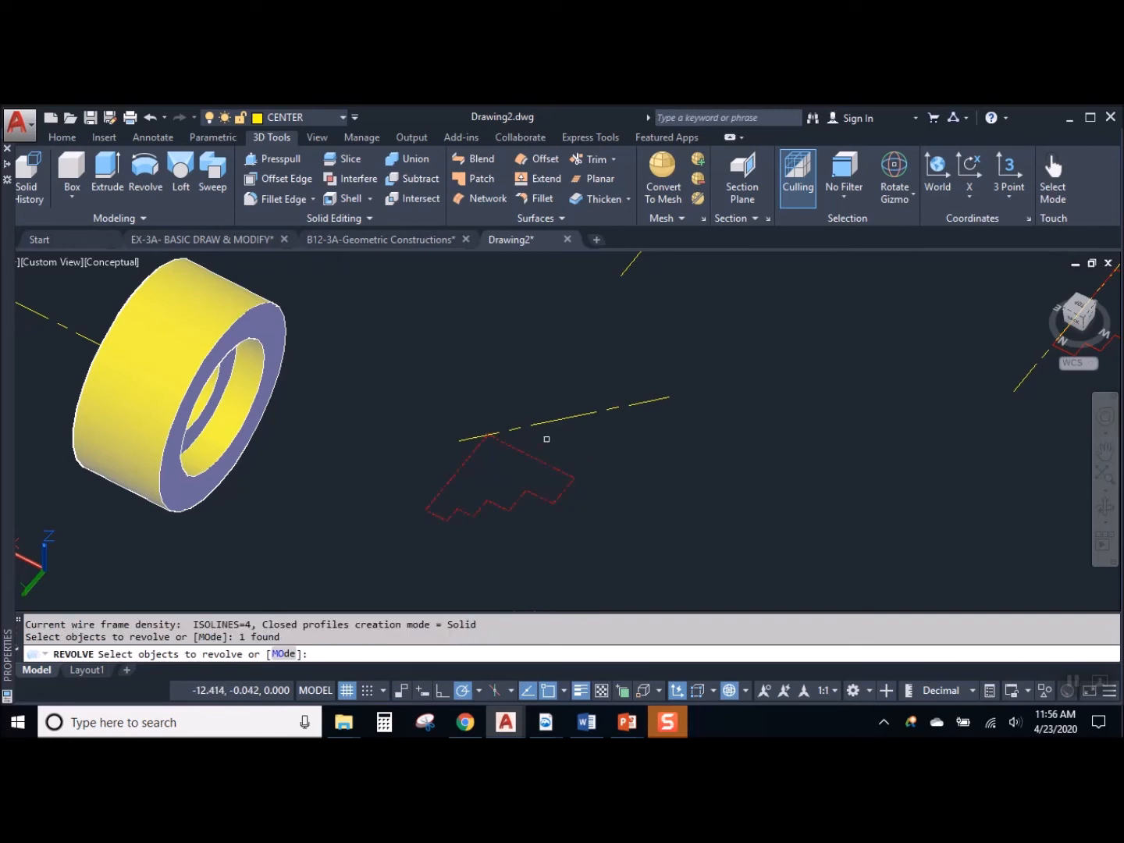
{"action": "key", "text": "Return"}
{"action": "left_click", "coordinate": [668, 397]}
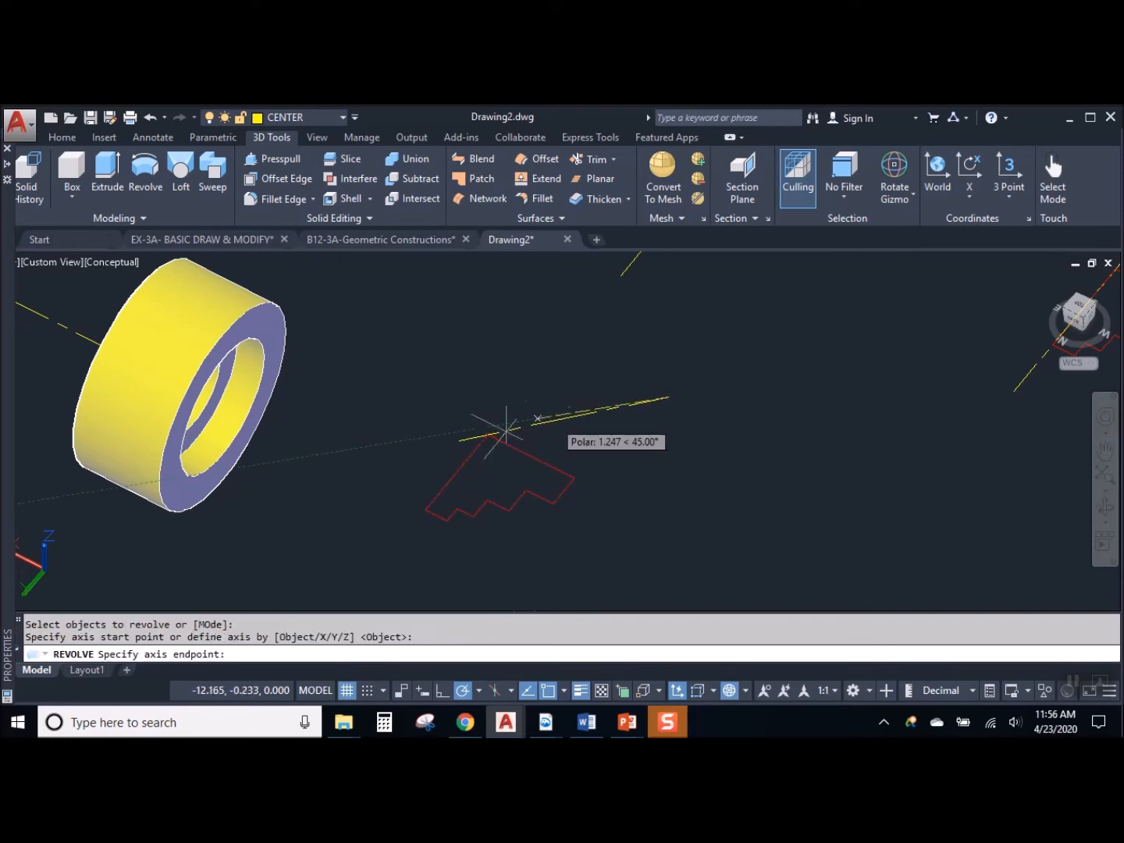
{"action": "left_click", "coordinate": [461, 441]}
{"action": "key", "text": "Return"}
Move the next profile's centre line perpendicularly away from the profile, leaving a gap between the parallel line and the straight edge
{"action": "middle_click_drag", "start_coordinate": [488, 467], "coordinate": [578, 533], "text": "shift"}
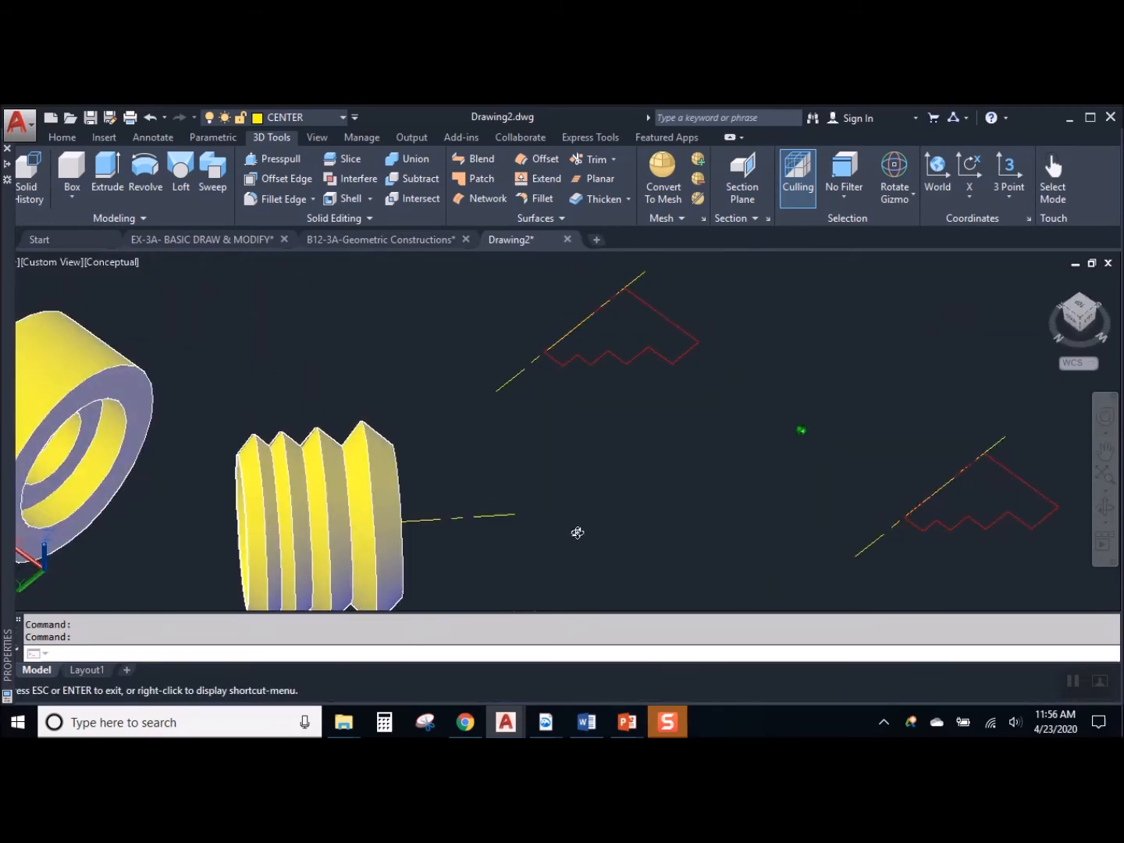
{"action": "scroll", "coordinate": [515, 468], "scroll_direction": "down", "scroll_amount": 2}
{"action": "middle_click_drag", "start_coordinate": [477, 463], "coordinate": [554, 492]}
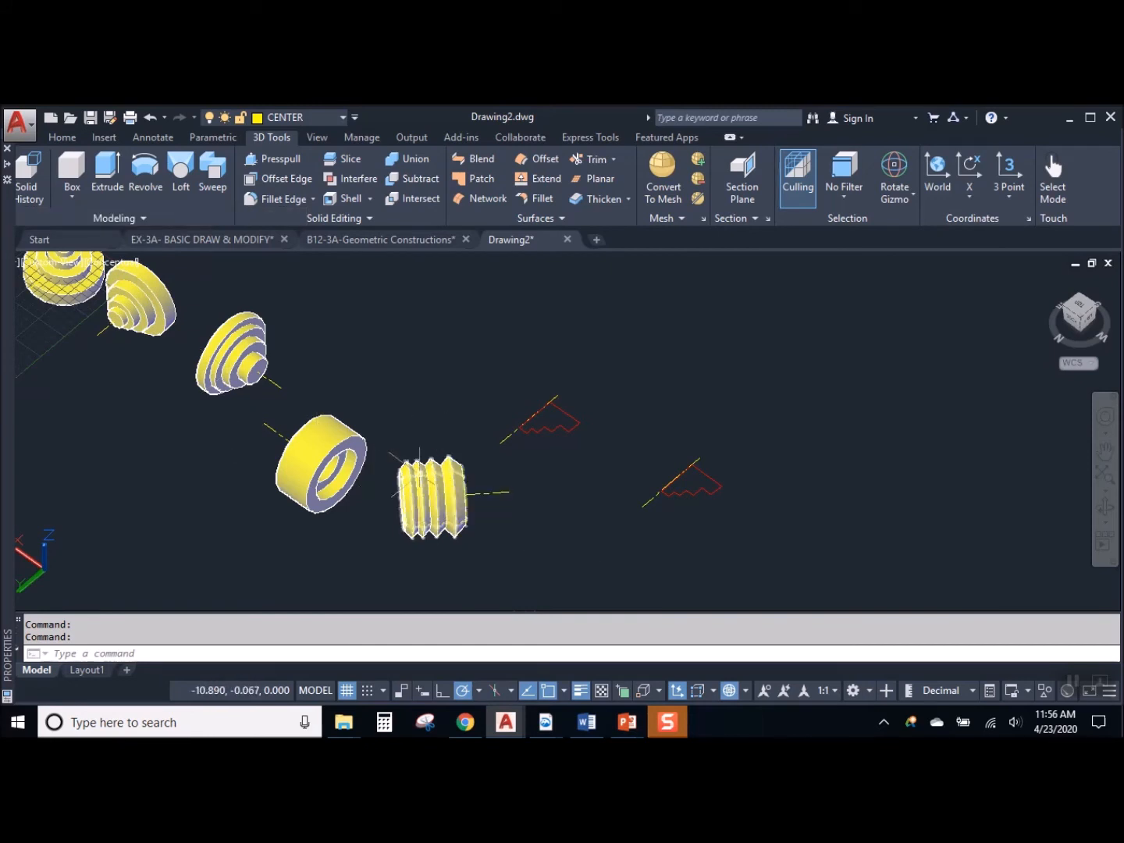
{"action": "scroll", "coordinate": [577, 451], "scroll_direction": "up", "scroll_amount": 4}
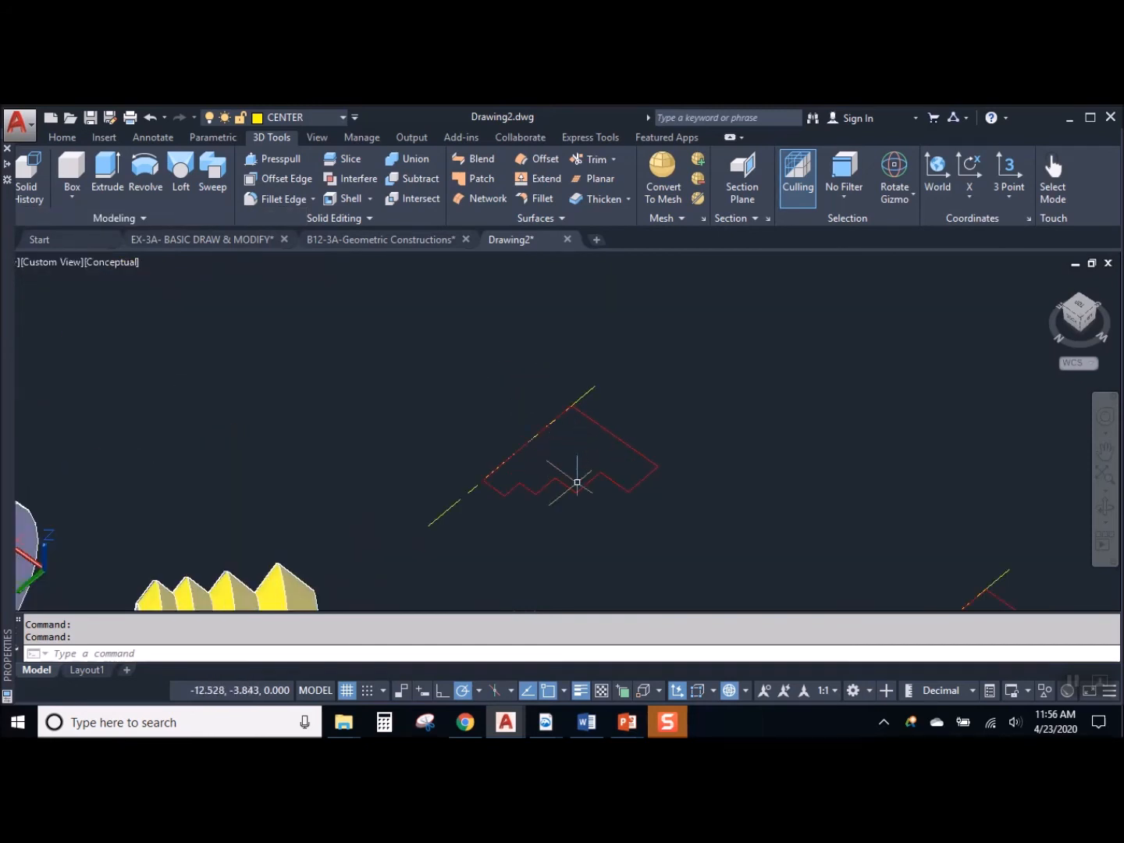
{"action": "left_click", "coordinate": [429, 502]}
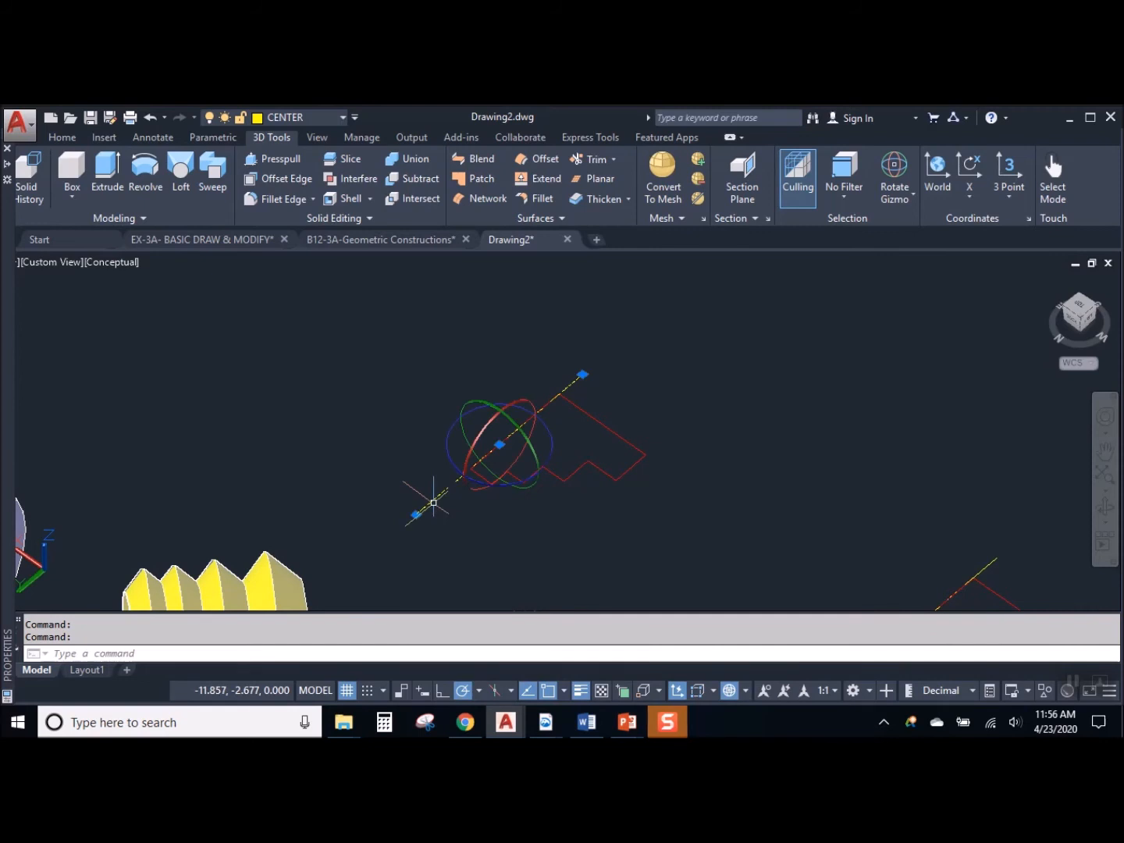
{"action": "type", "text": "m"}
{"action": "key", "text": "Return"}
{"action": "left_click", "coordinate": [439, 434]}
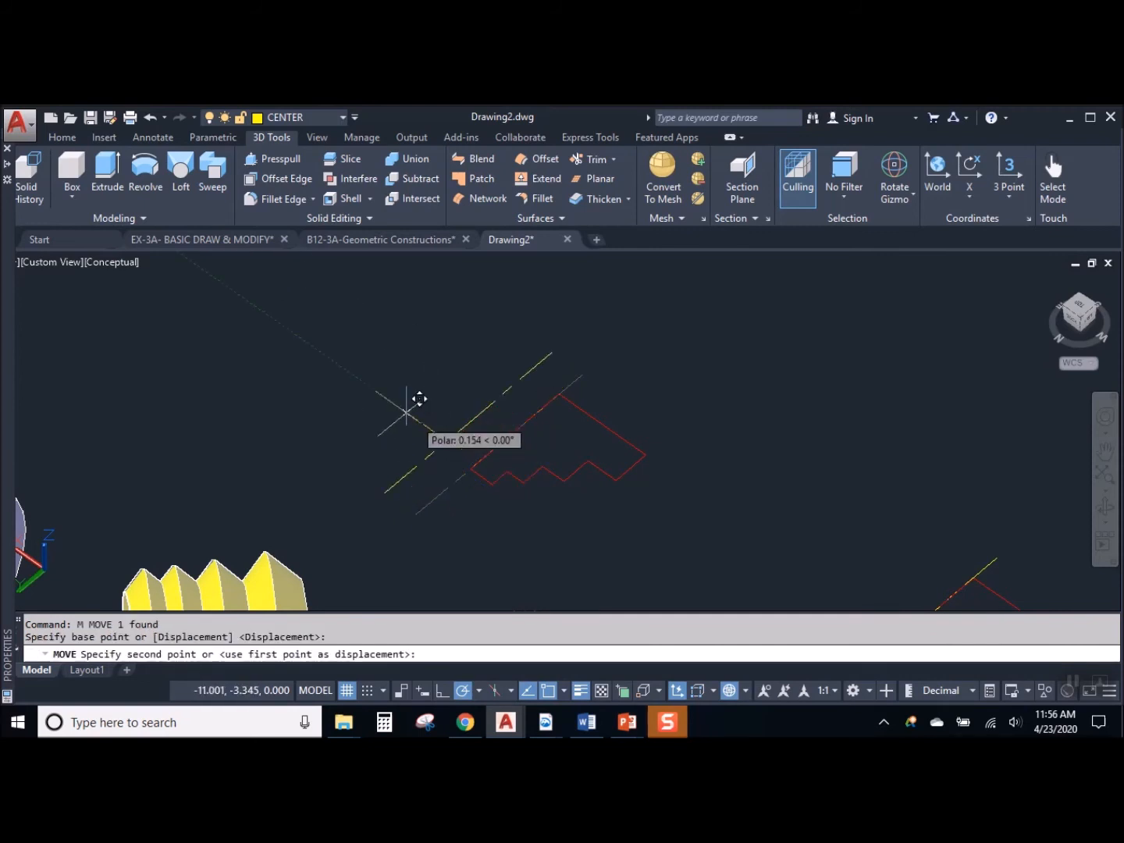
{"action": "left_click", "coordinate": [373, 373]}
{"action": "key", "text": "Return"}
{"action": "scroll", "coordinate": [585, 449], "scroll_direction": "down", "scroll_amount": 3}
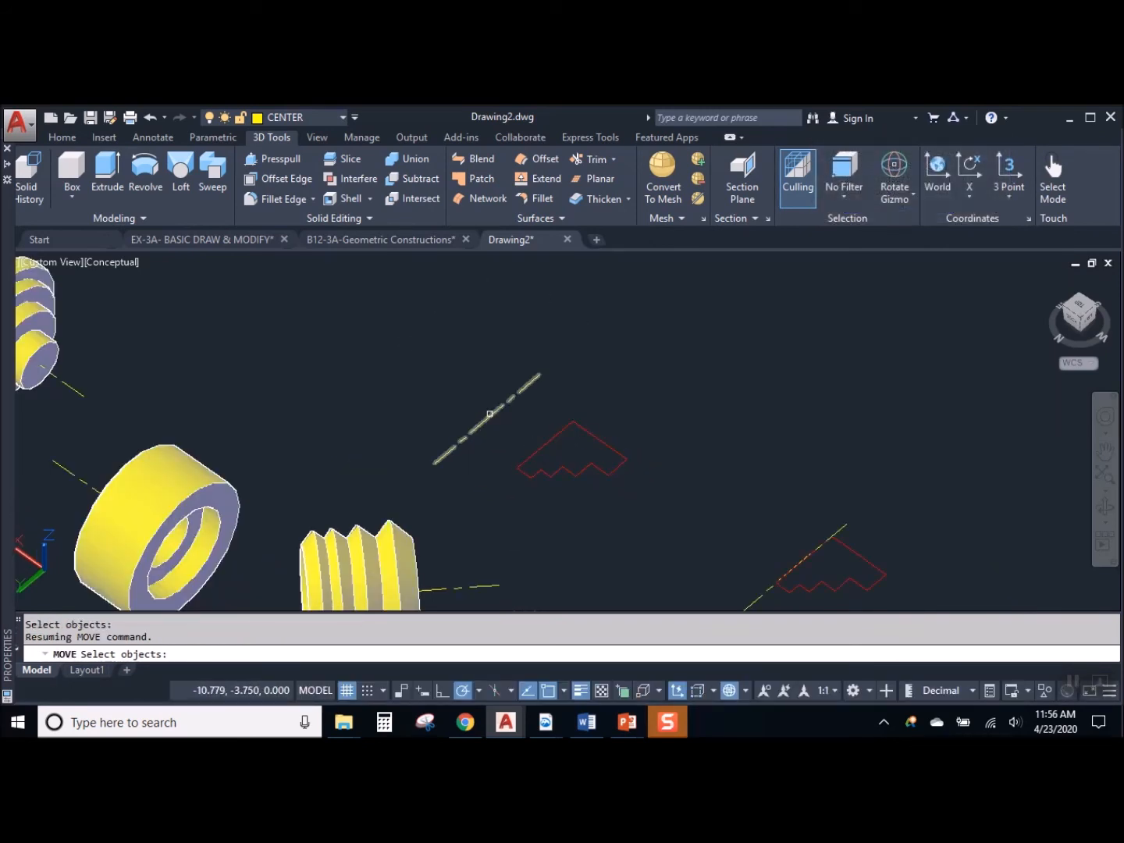
Revolve the profile 360 degrees around its offset parallel centre line, picking both line ends as the axis
{"action": "left_click", "coordinate": [146, 179]}
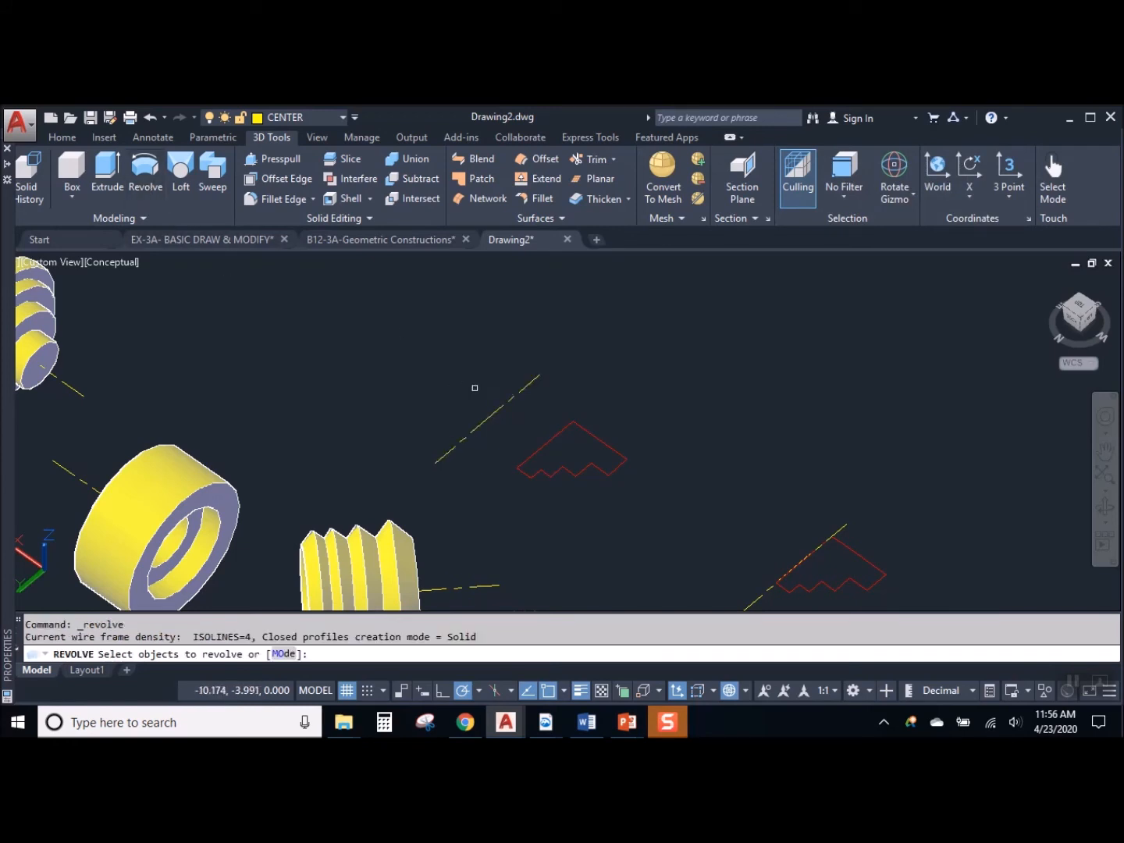
{"action": "left_click", "coordinate": [545, 440]}
{"action": "key", "text": "Return"}
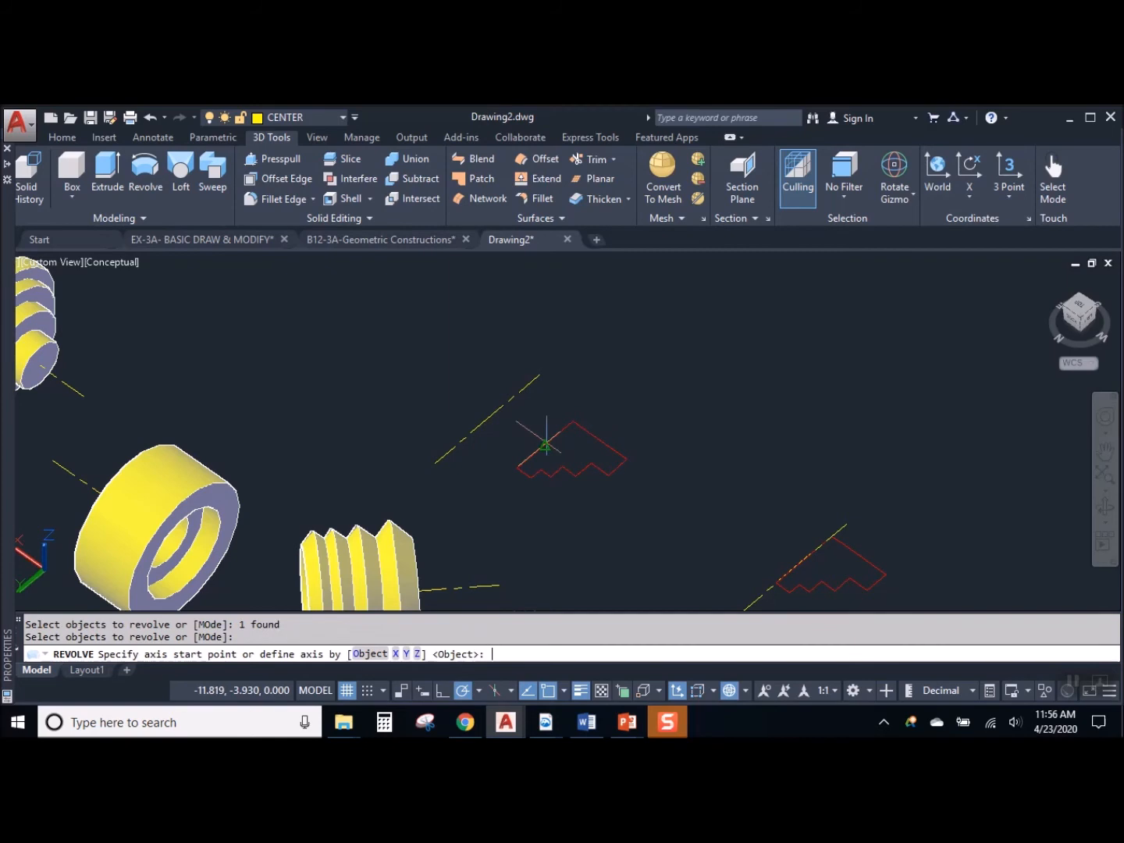
{"action": "scroll", "coordinate": [579, 433], "scroll_direction": "down", "scroll_amount": 2}
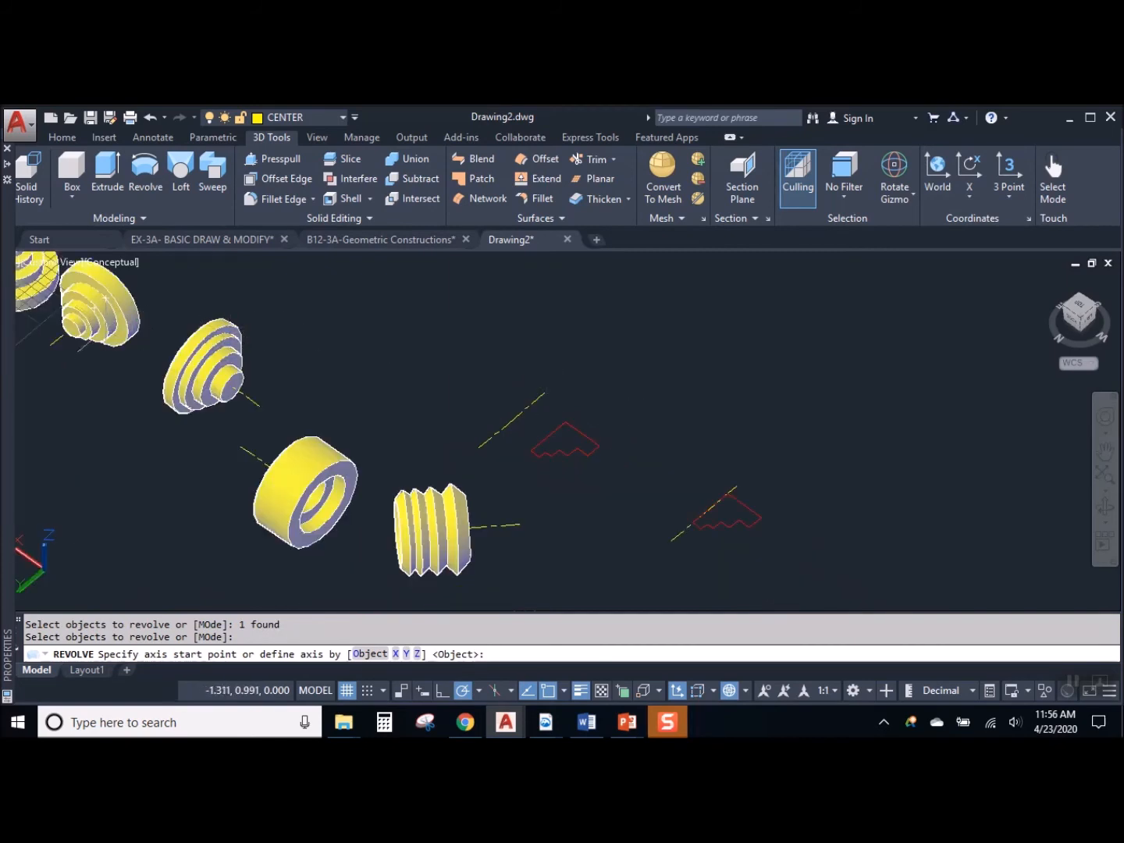
{"action": "left_click", "coordinate": [479, 446]}
{"action": "left_click", "coordinate": [545, 394]}
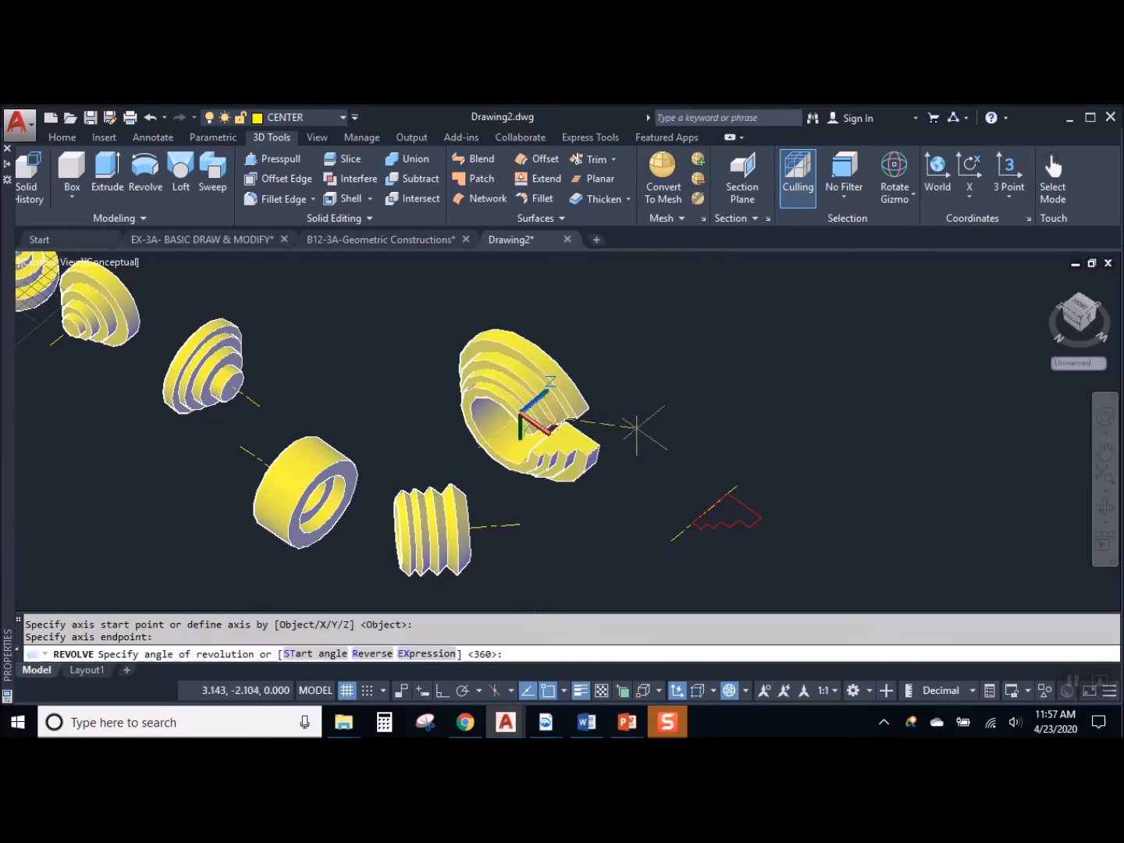
{"action": "key", "text": "Return"}
Examine the large stepped ring's hole and centre line, the neighbouring revolved solids and the remaining unrevolved profile
{"action": "middle_click_drag", "start_coordinate": [516, 459], "coordinate": [668, 453]}
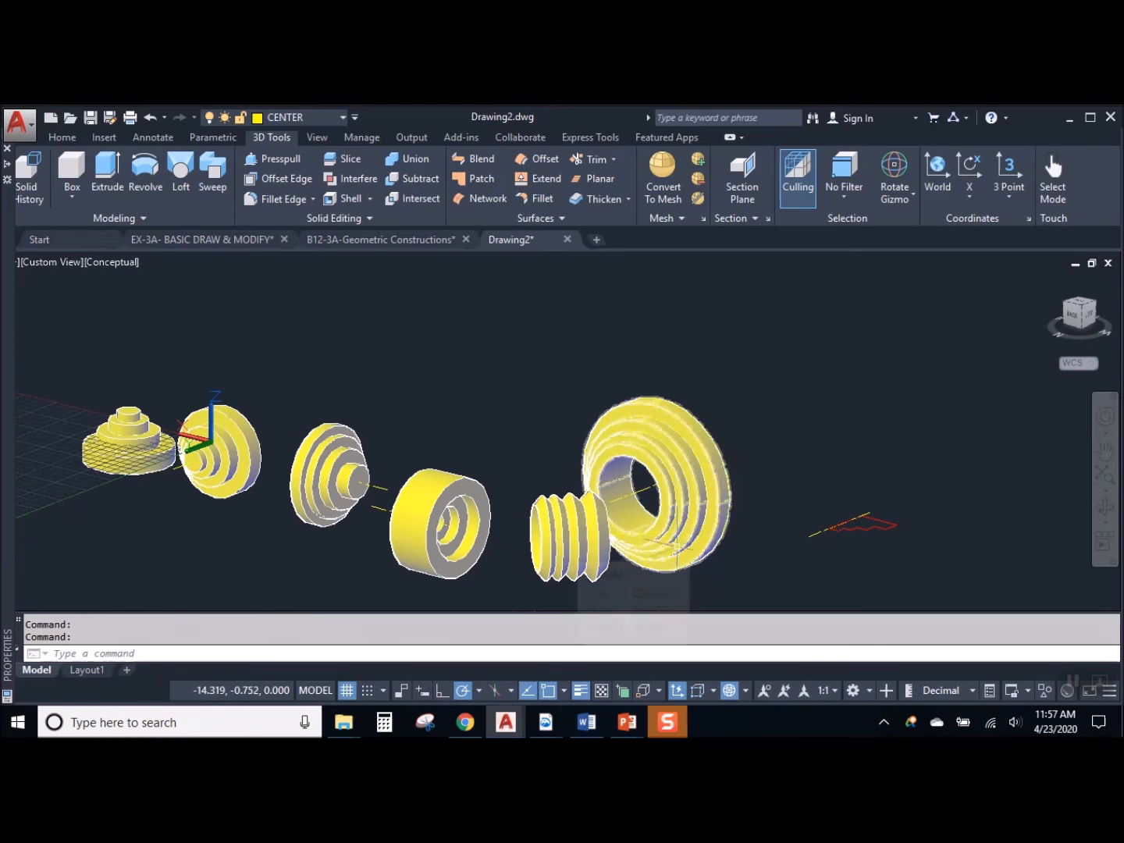
{"action": "scroll", "coordinate": [648, 533], "scroll_direction": "up", "scroll_amount": 5}
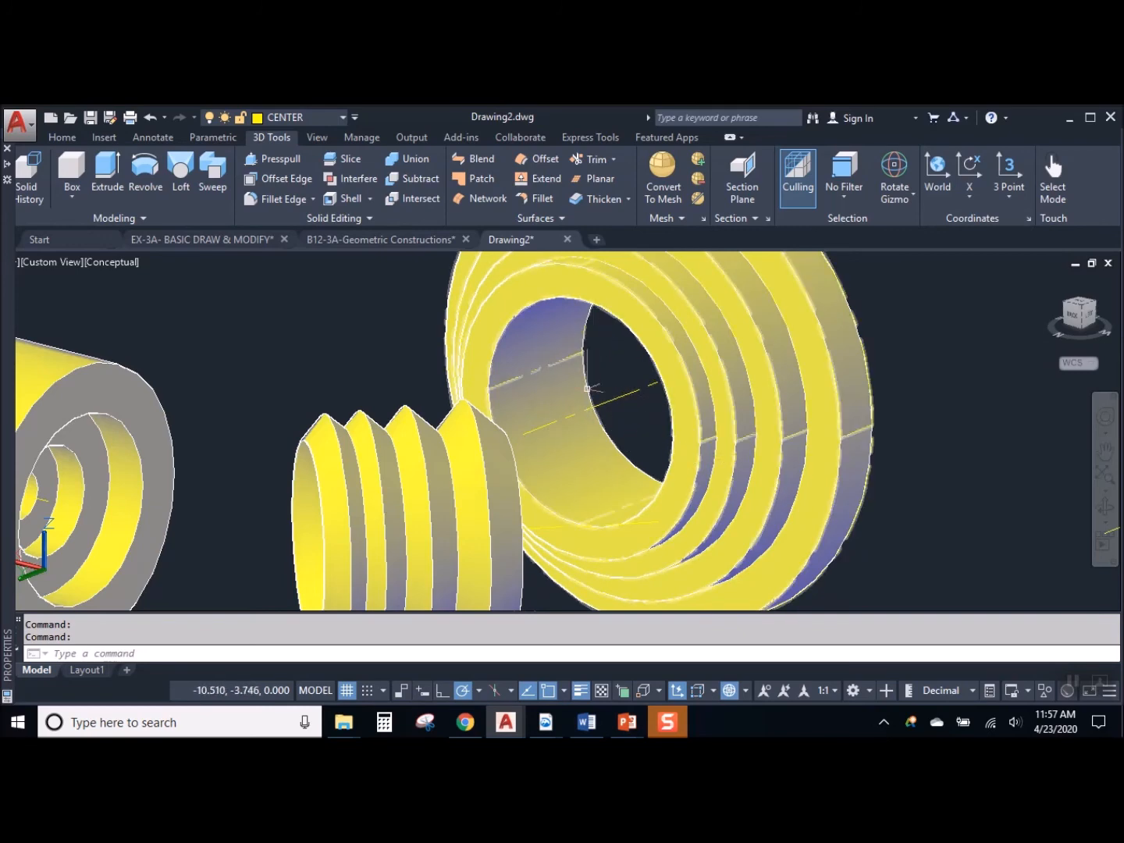
{"action": "scroll", "coordinate": [618, 373], "scroll_direction": "down", "scroll_amount": 4}
{"action": "middle_click_drag", "start_coordinate": [619, 375], "coordinate": [638, 456], "text": "shift"}
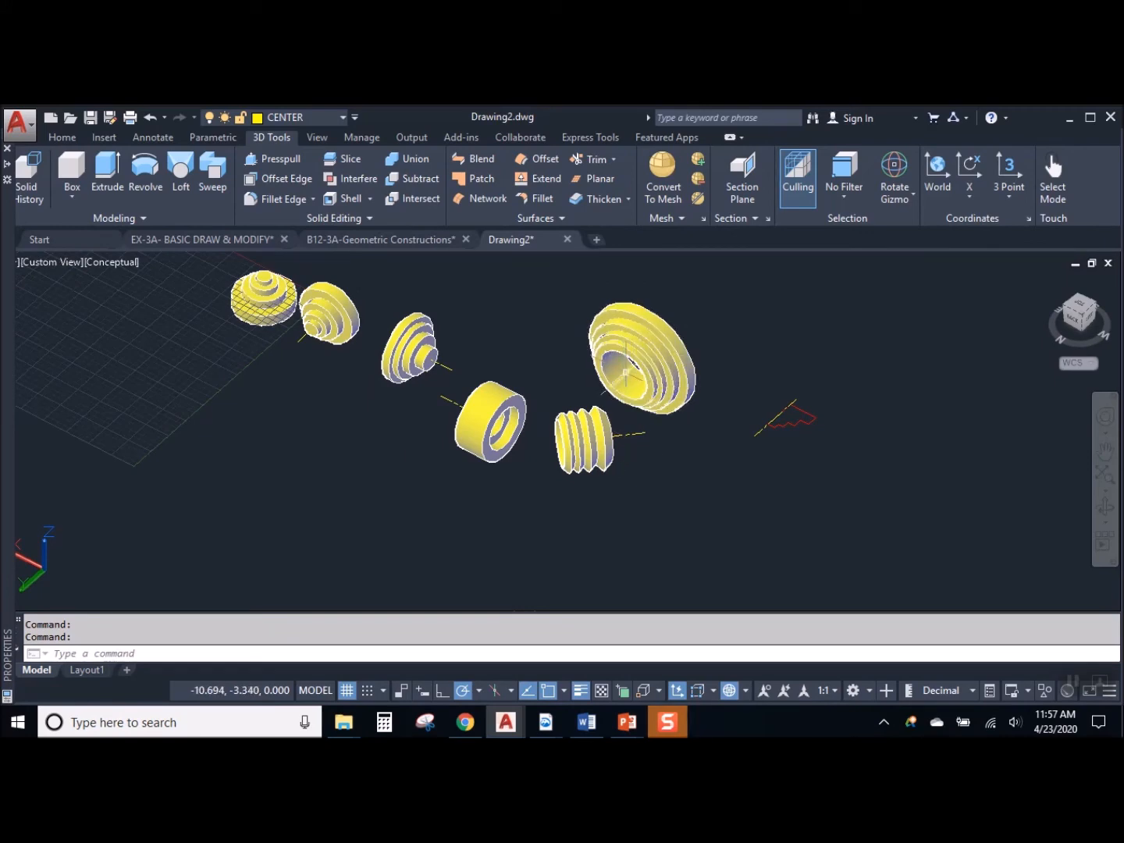
{"action": "scroll", "coordinate": [773, 406], "scroll_direction": "down", "scroll_amount": 2}
{"action": "scroll", "coordinate": [827, 415], "scroll_direction": "up", "scroll_amount": 6}
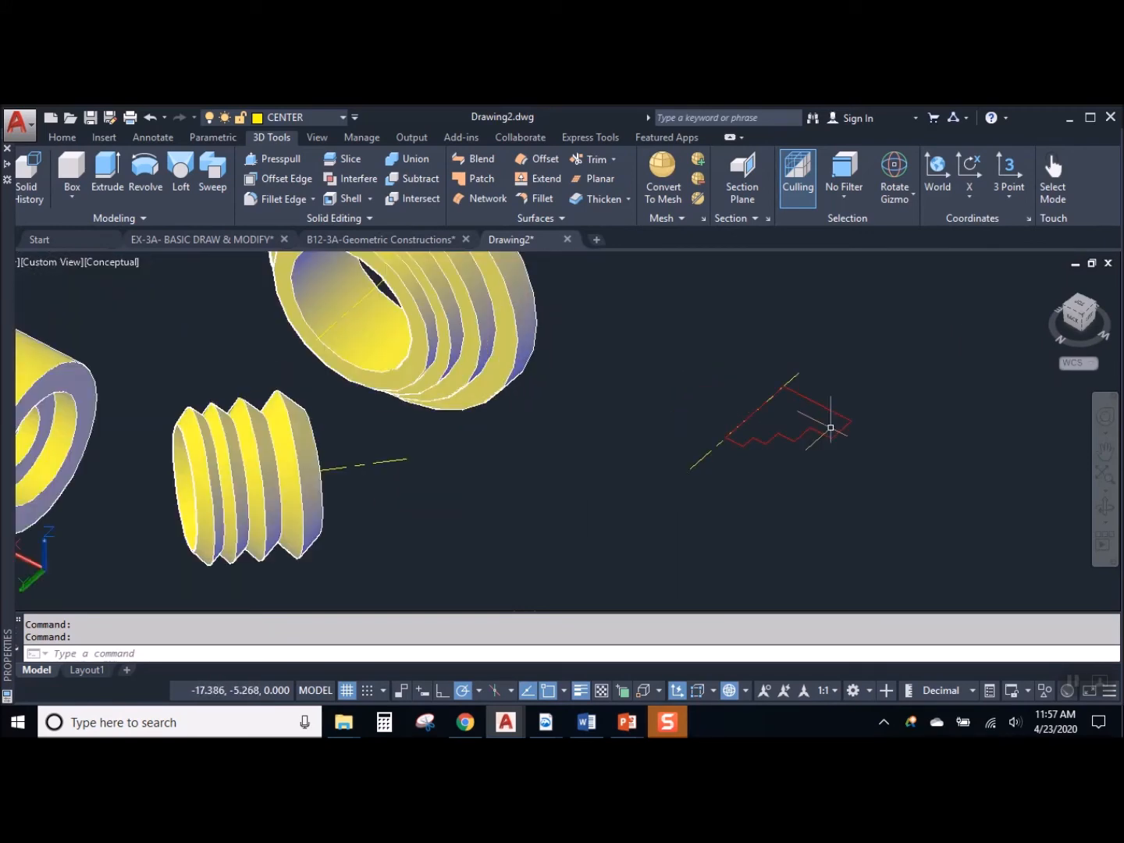
{"action": "middle_click_drag", "start_coordinate": [830, 427], "coordinate": [811, 501]}
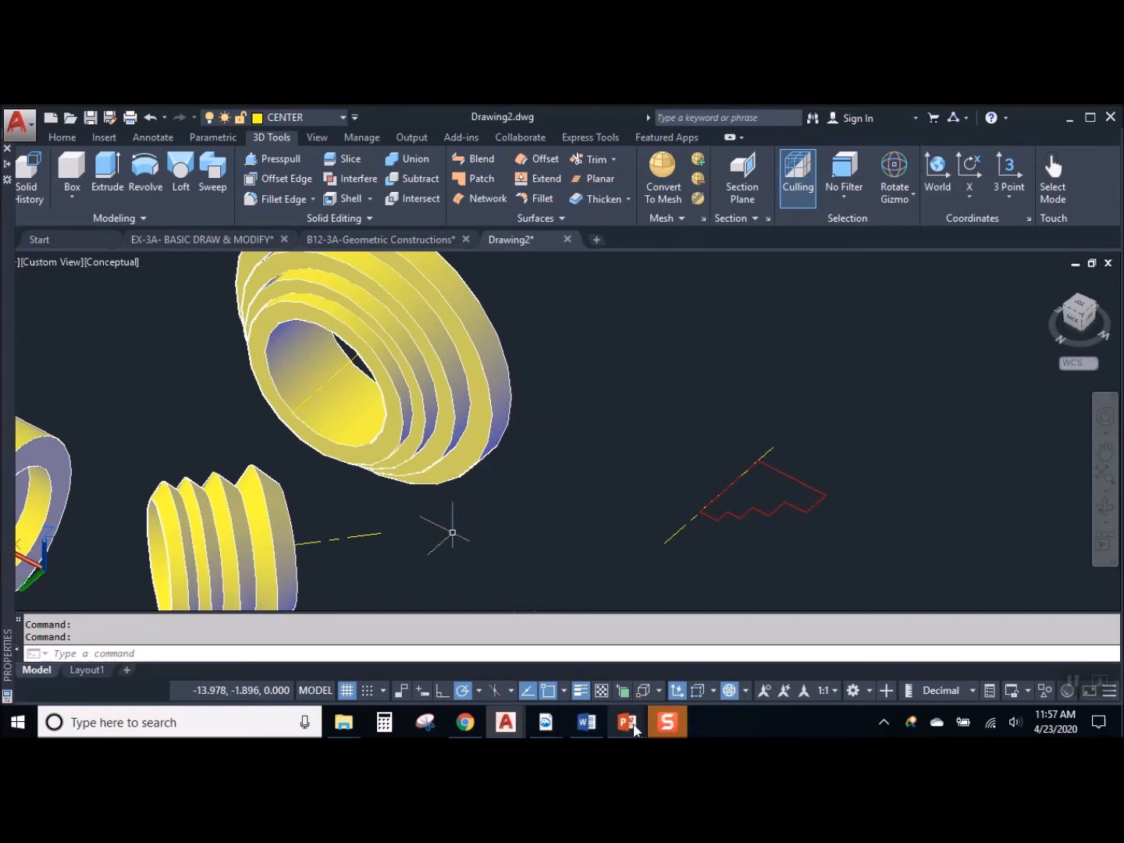
Switch to the REVOLVE PRESENTATION in PowerPoint, start the slide show from the current cake slide and advance through it
{"action": "mouse_move", "coordinate": [634, 727]}
{"action": "left_click", "coordinate": [685, 672]}
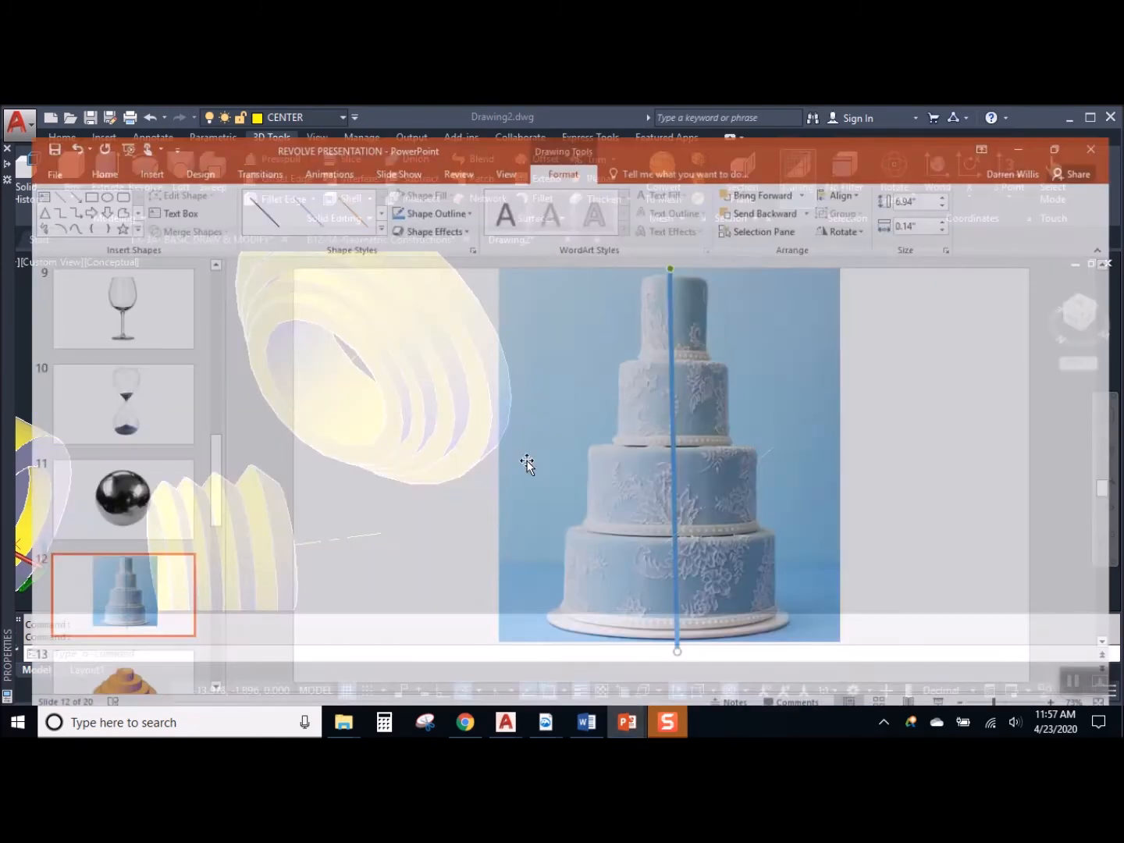
{"action": "left_click", "coordinate": [73, 144]}
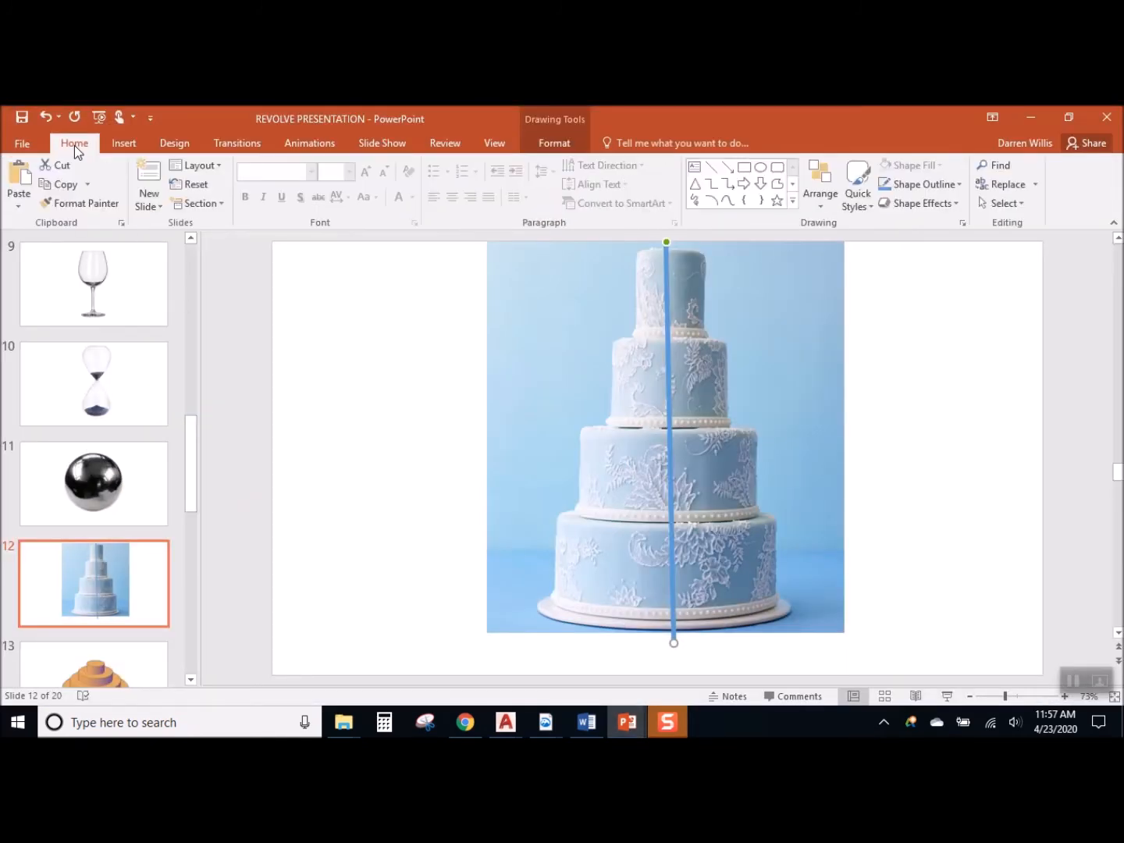
{"action": "left_click", "coordinate": [354, 145]}
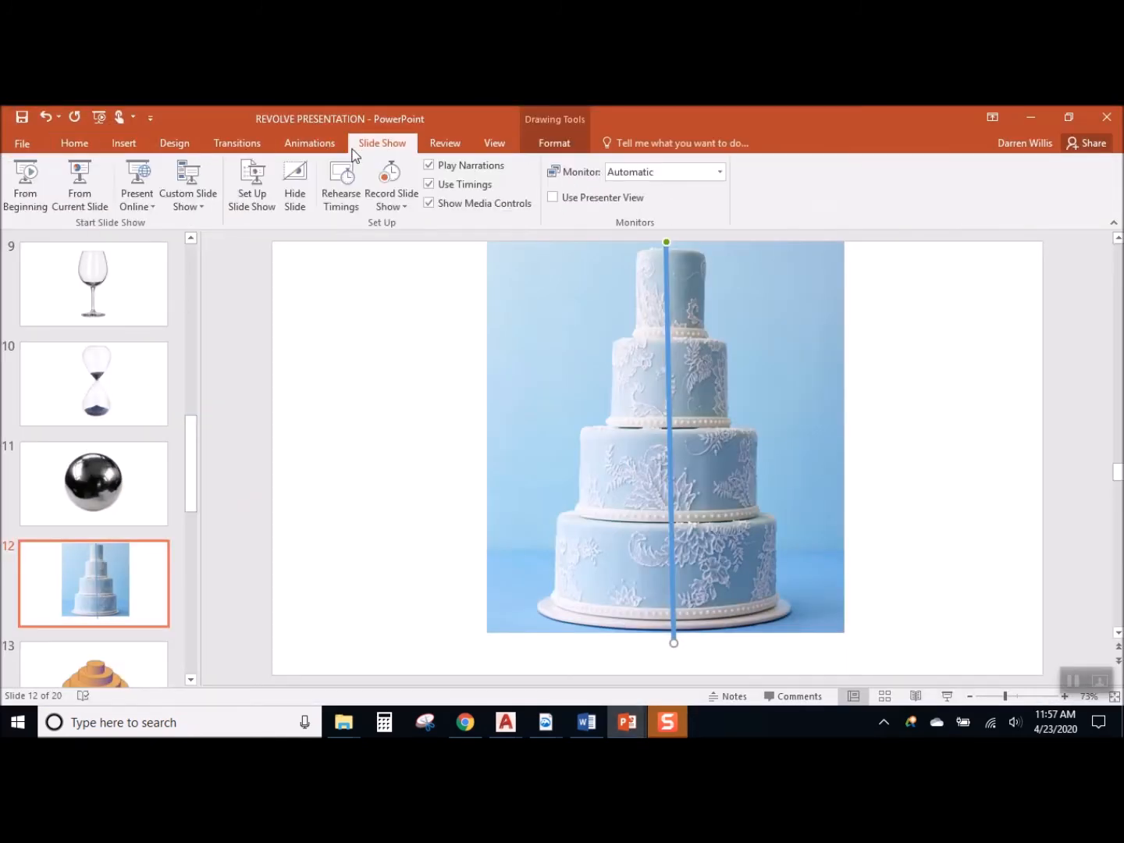
{"action": "left_click", "coordinate": [82, 200]}
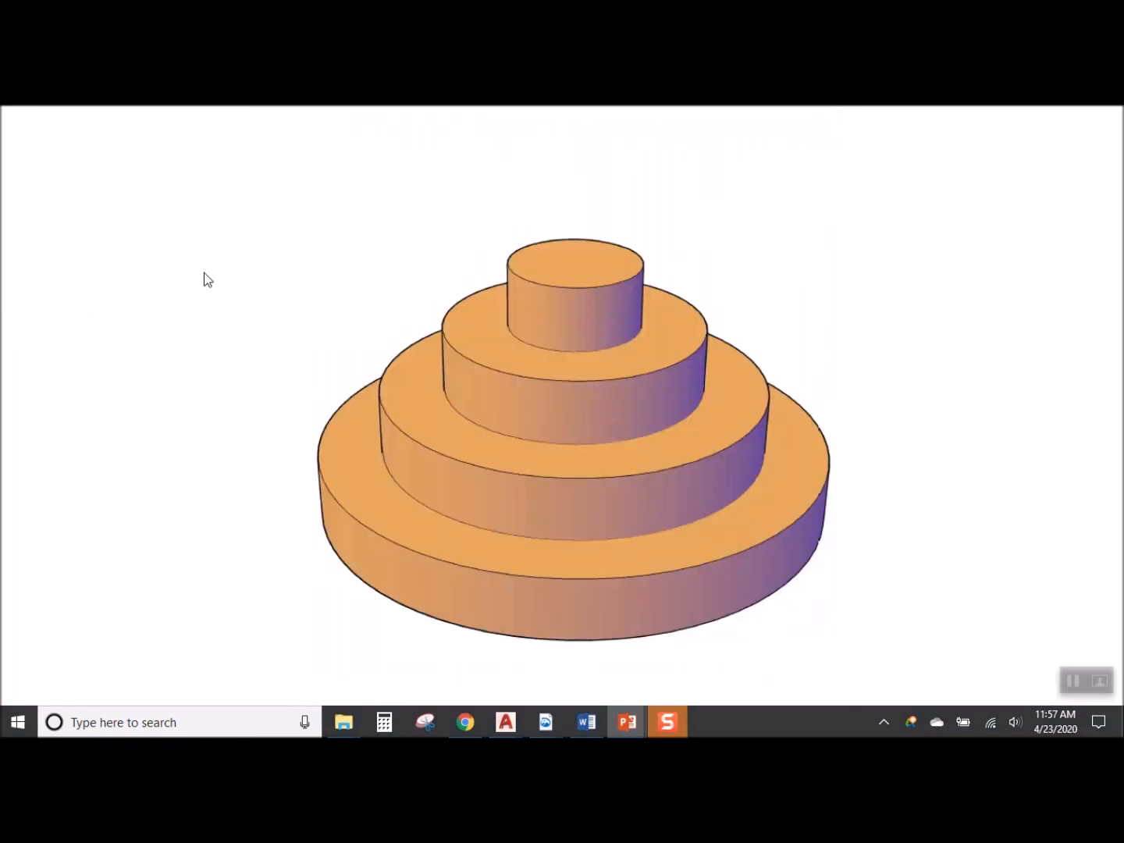
{"action": "left_click", "coordinate": [203, 272]}
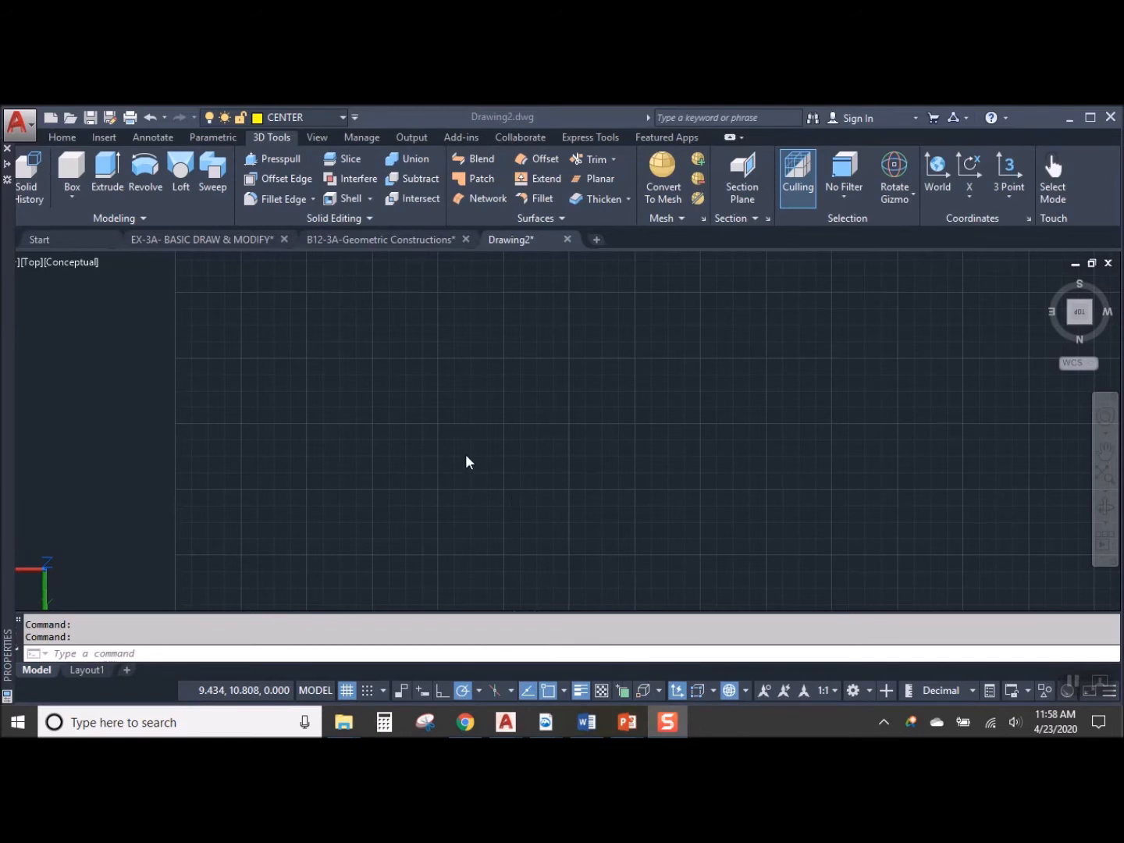
Make A-KITCHEN the current layer in the AutoCAD drawing
{"action": "left_click", "coordinate": [74, 138]}
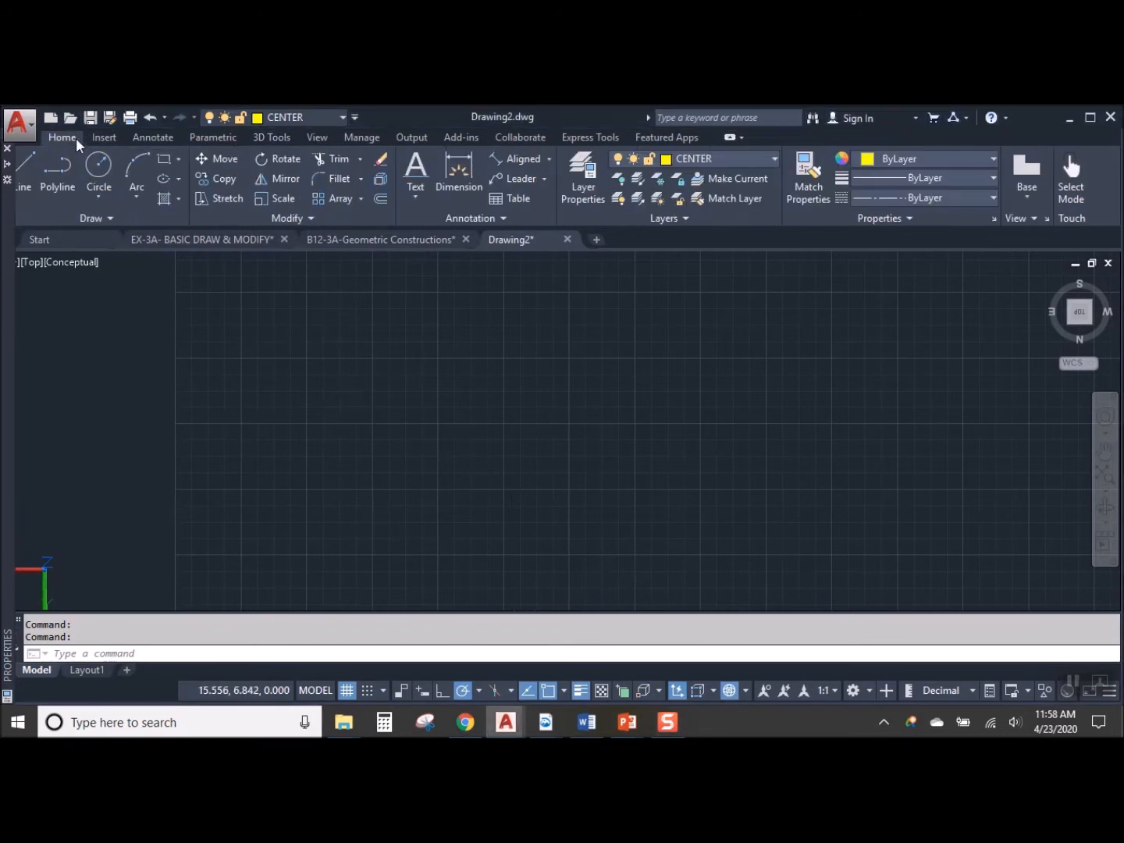
{"action": "left_click", "coordinate": [305, 116]}
{"action": "left_click", "coordinate": [291, 254]}
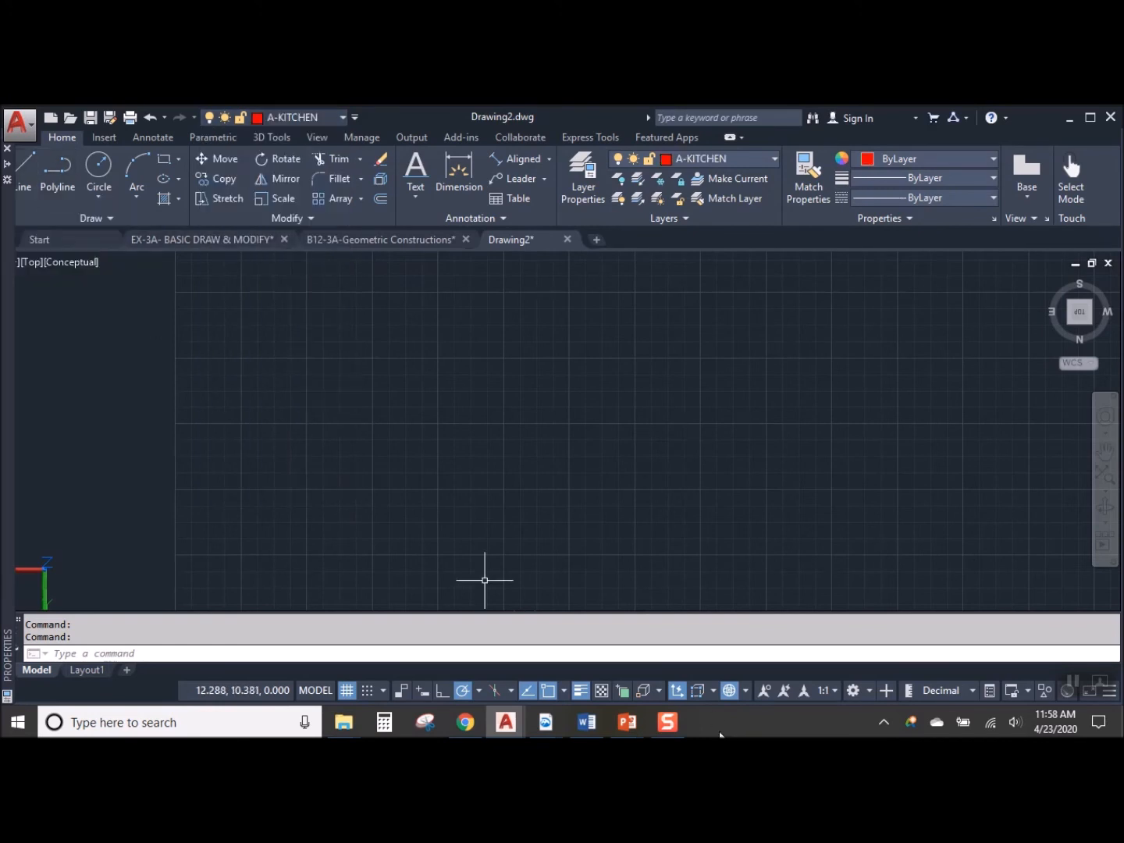
Switch to the PowerPoint slide show and study the wheel slide, advancing to its half cross-section and separate axis
{"action": "mouse_move", "coordinate": [628, 721]}
{"action": "left_click", "coordinate": [765, 659]}
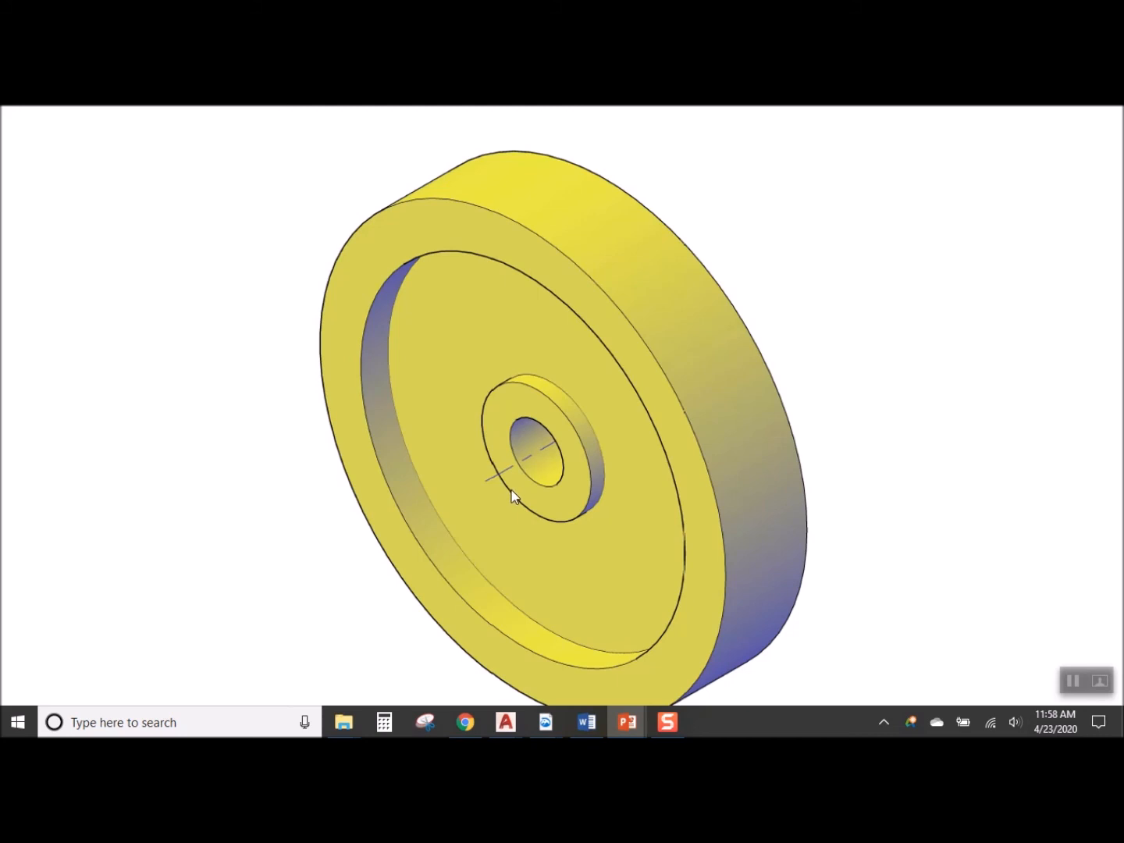
{"action": "left_click", "coordinate": [861, 422]}
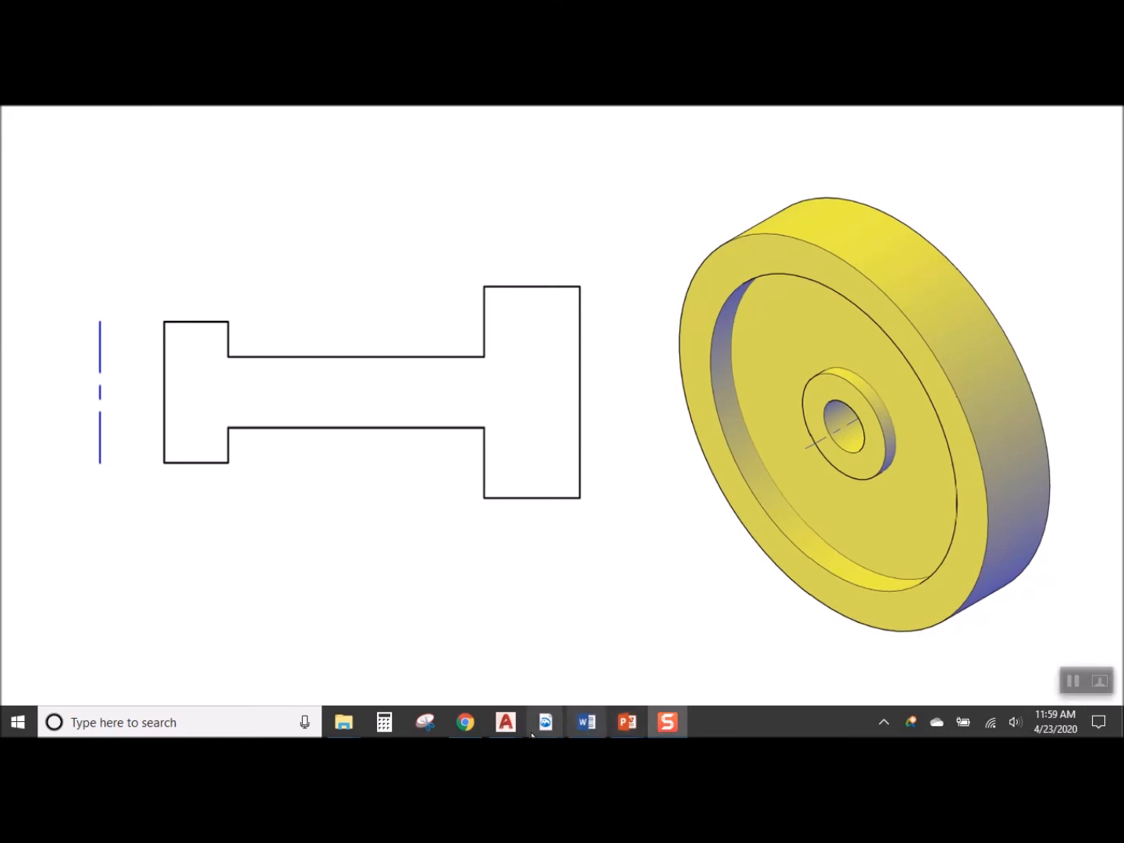
Switch to AutoCAD and start a polyline for the wheel's half cross-section, tracing the hub's inner and lower edges, the web's lower edge and the step to the rim
{"action": "mouse_move", "coordinate": [505, 722]}
{"action": "left_click", "coordinate": [604, 671]}
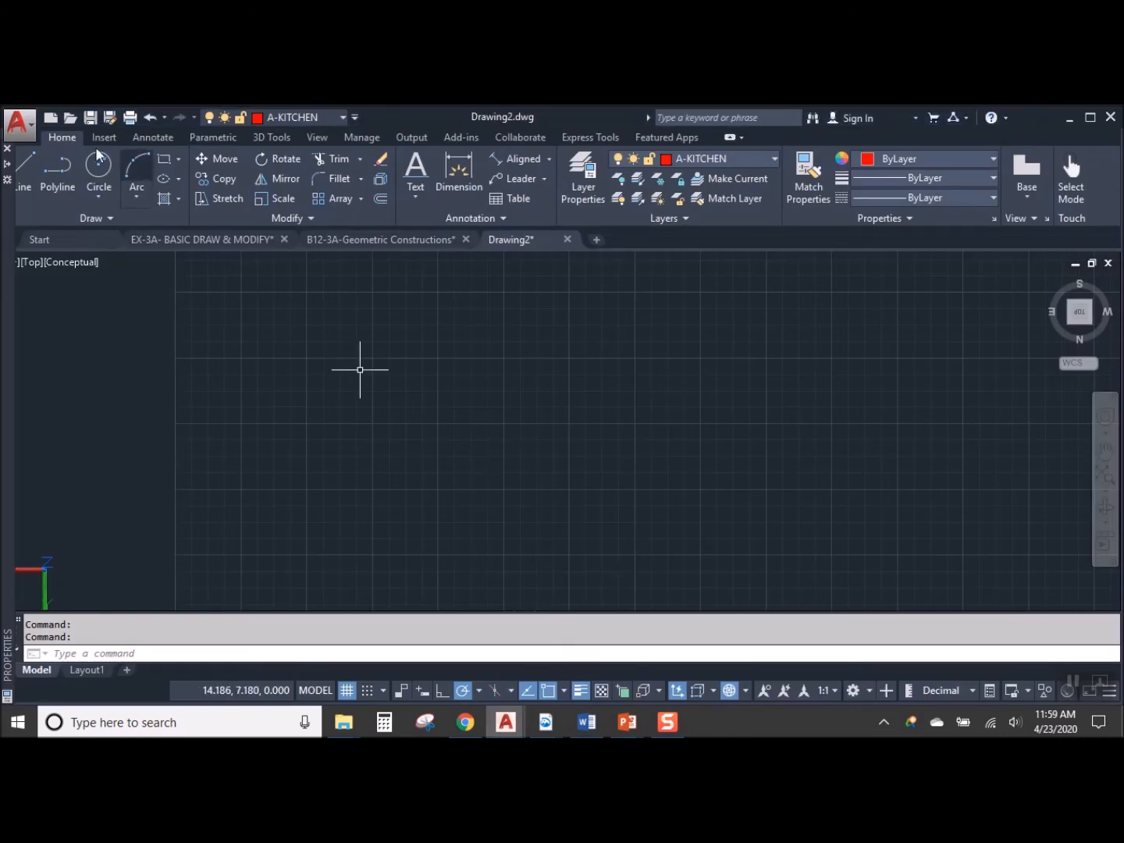
{"action": "left_click", "coordinate": [57, 168]}
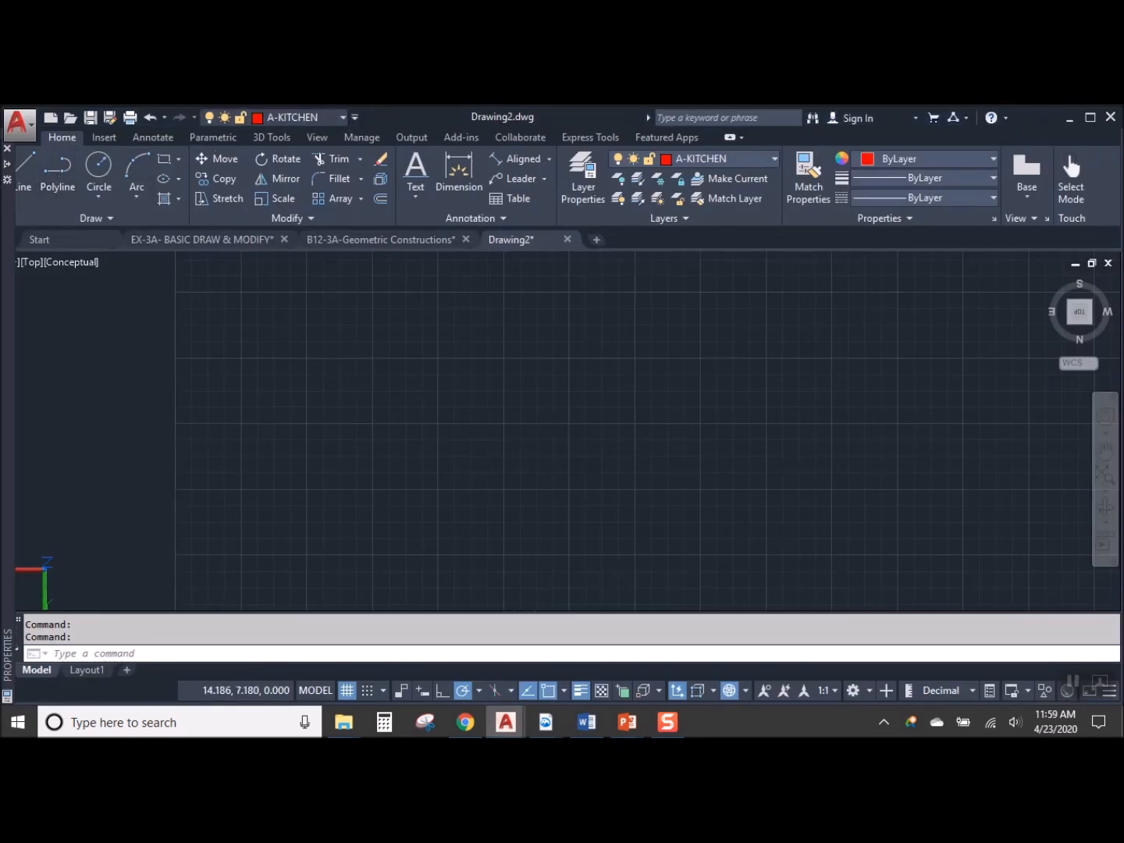
{"action": "left_click", "coordinate": [431, 329]}
{"action": "left_click", "coordinate": [432, 372]}
{"action": "scroll", "coordinate": [432, 374], "scroll_direction": "up", "scroll_amount": 1}
{"action": "left_click", "coordinate": [483, 381]}
{"action": "left_click", "coordinate": [483, 362]}
{"action": "left_click", "coordinate": [596, 362]}
{"action": "left_click", "coordinate": [595, 408]}
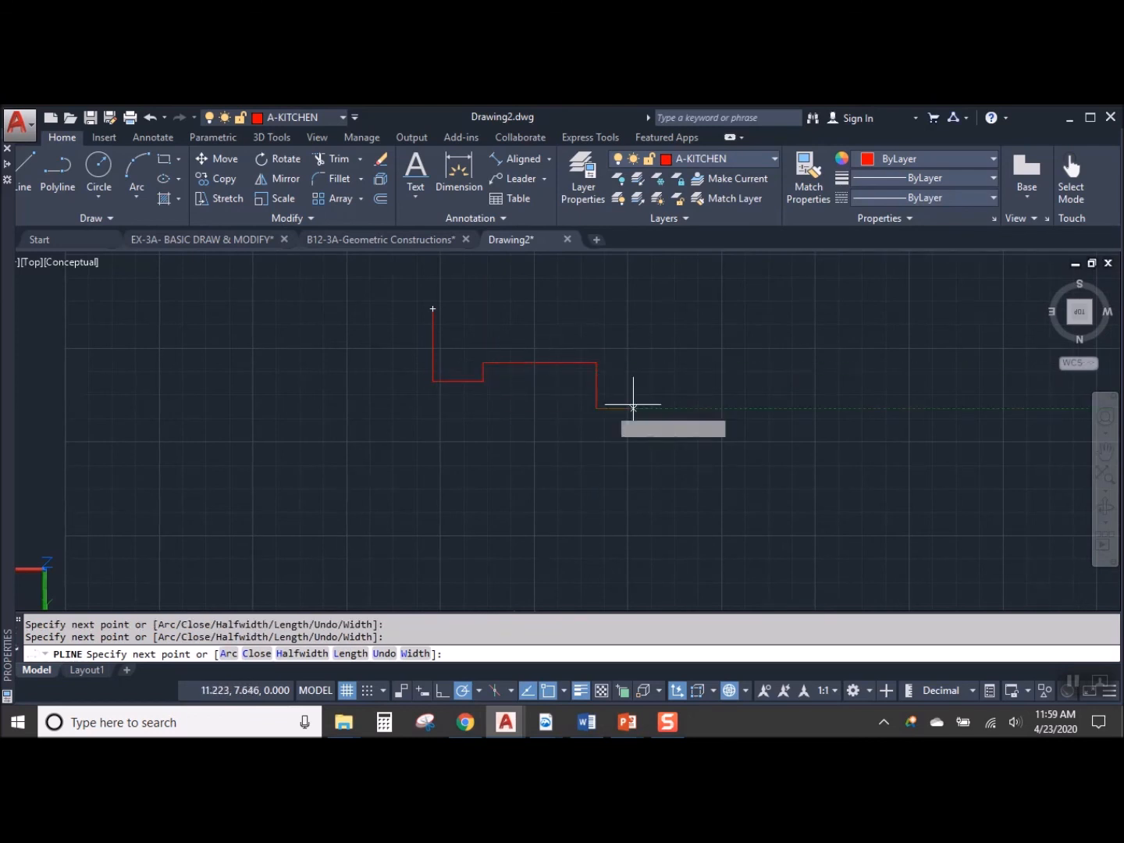
Continue the polyline around the rectangular rim and back along the web's and hub's upper edges to its starting point
{"action": "left_click", "coordinate": [685, 408]}
{"action": "left_click", "coordinate": [686, 275]}
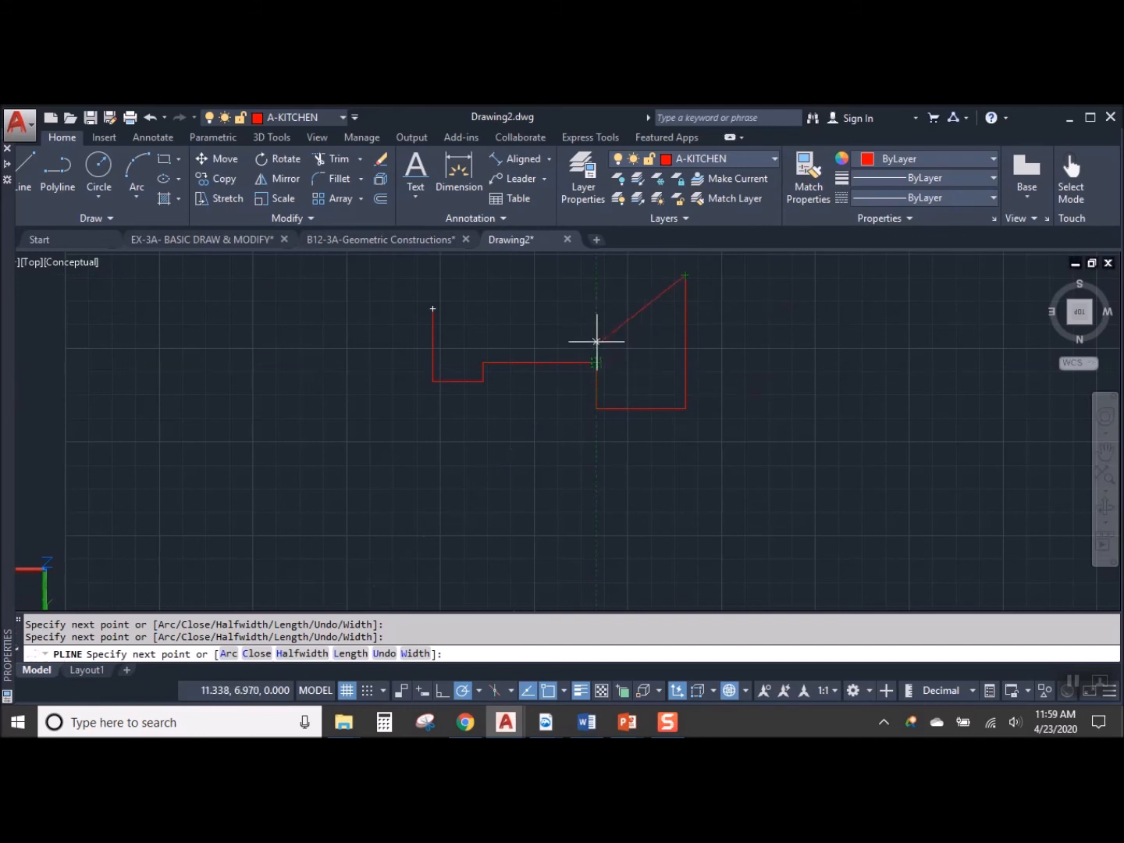
{"action": "left_click", "coordinate": [596, 276]}
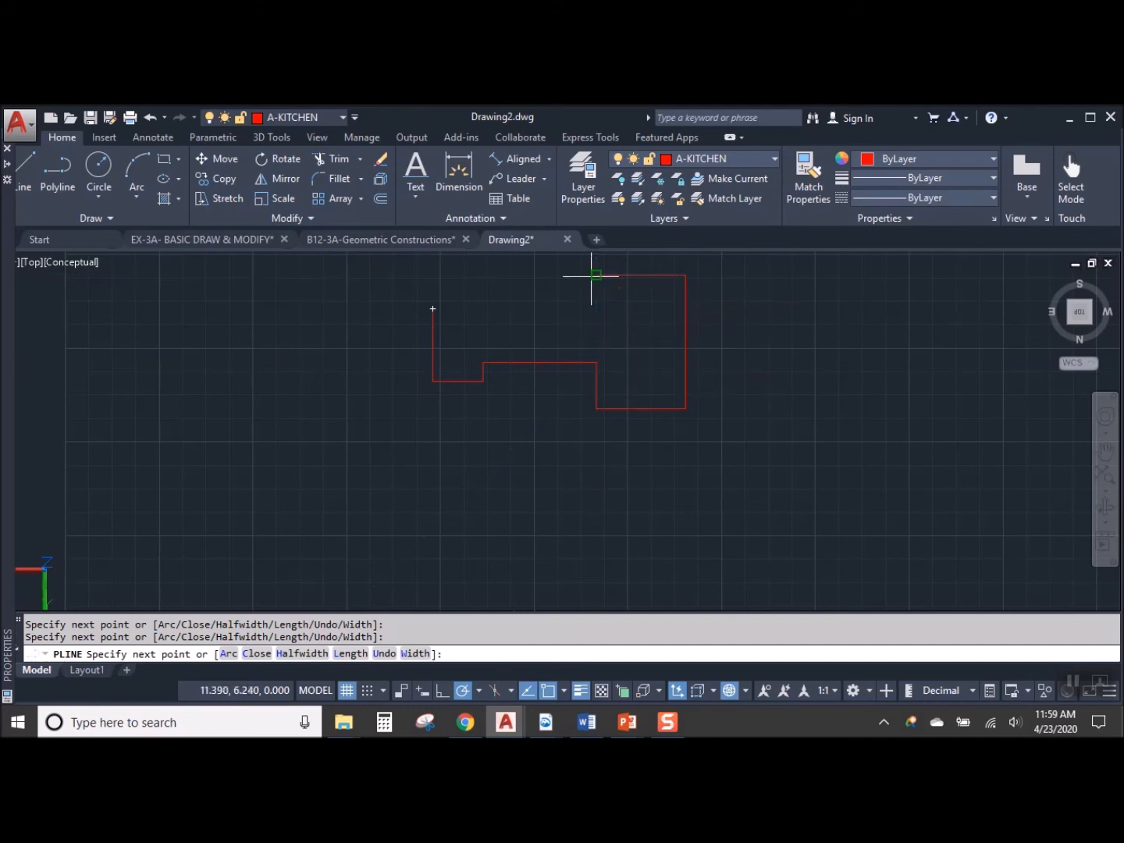
{"action": "left_click", "coordinate": [597, 327]}
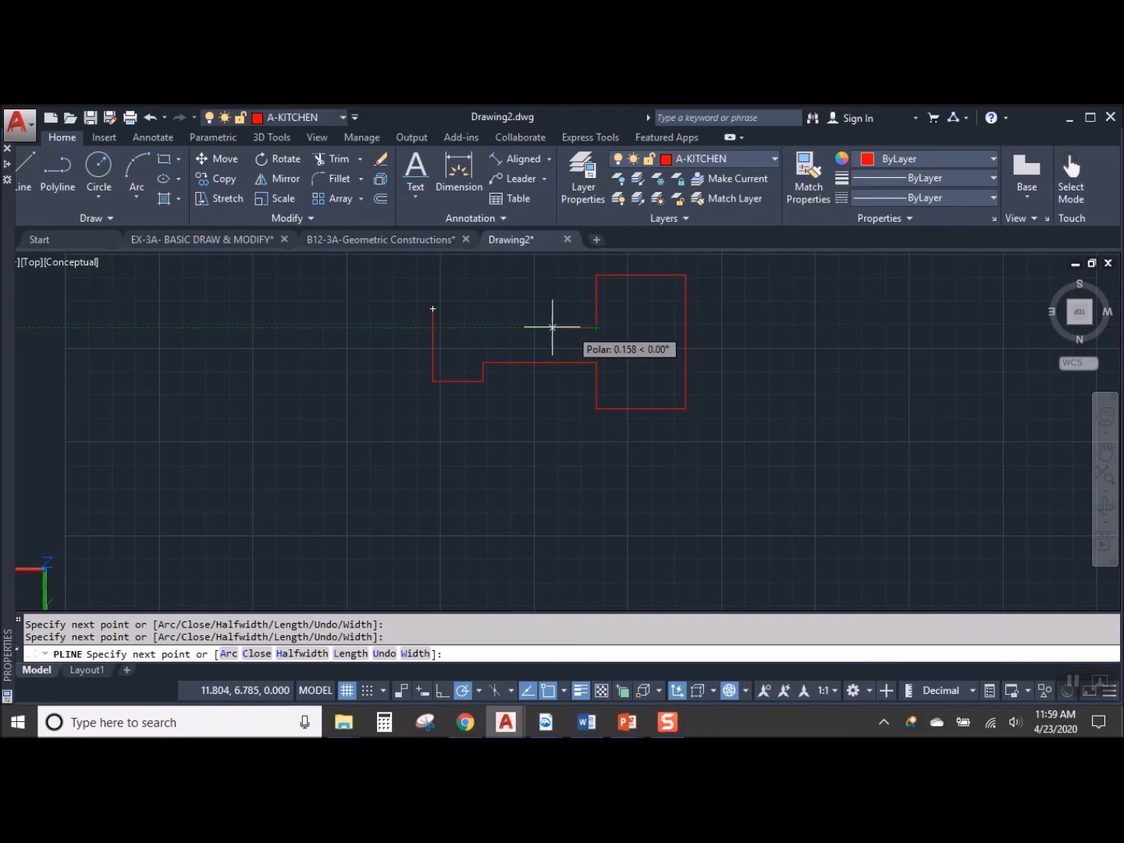
{"action": "left_click", "coordinate": [484, 313]}
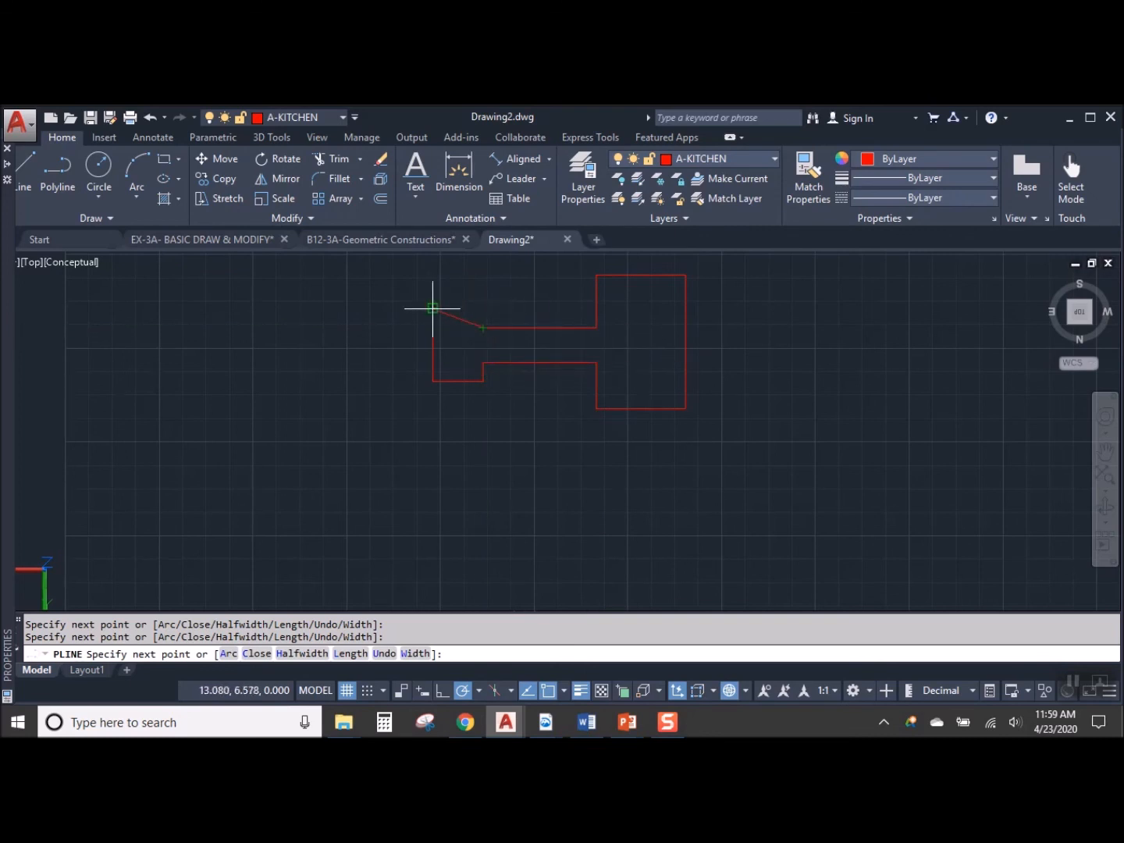
{"action": "left_click", "coordinate": [483, 308]}
{"action": "left_click", "coordinate": [433, 306]}
{"action": "key", "text": "Escape"}
{"action": "middle_click_drag", "start_coordinate": [529, 389], "coordinate": [540, 454]}
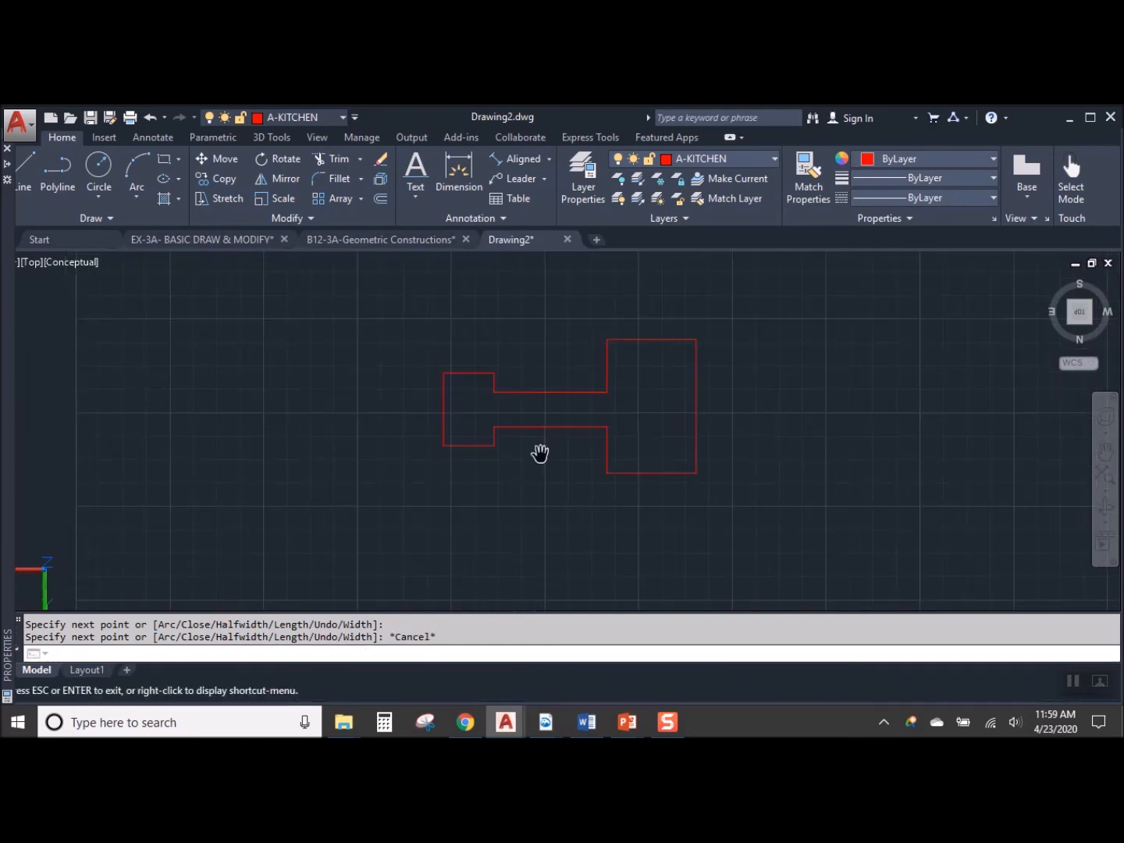
Make CENTER the current layer and draw a vertical axis line beside the hub, leaving a gap and extending past both hub ends
{"action": "left_click", "coordinate": [296, 118]}
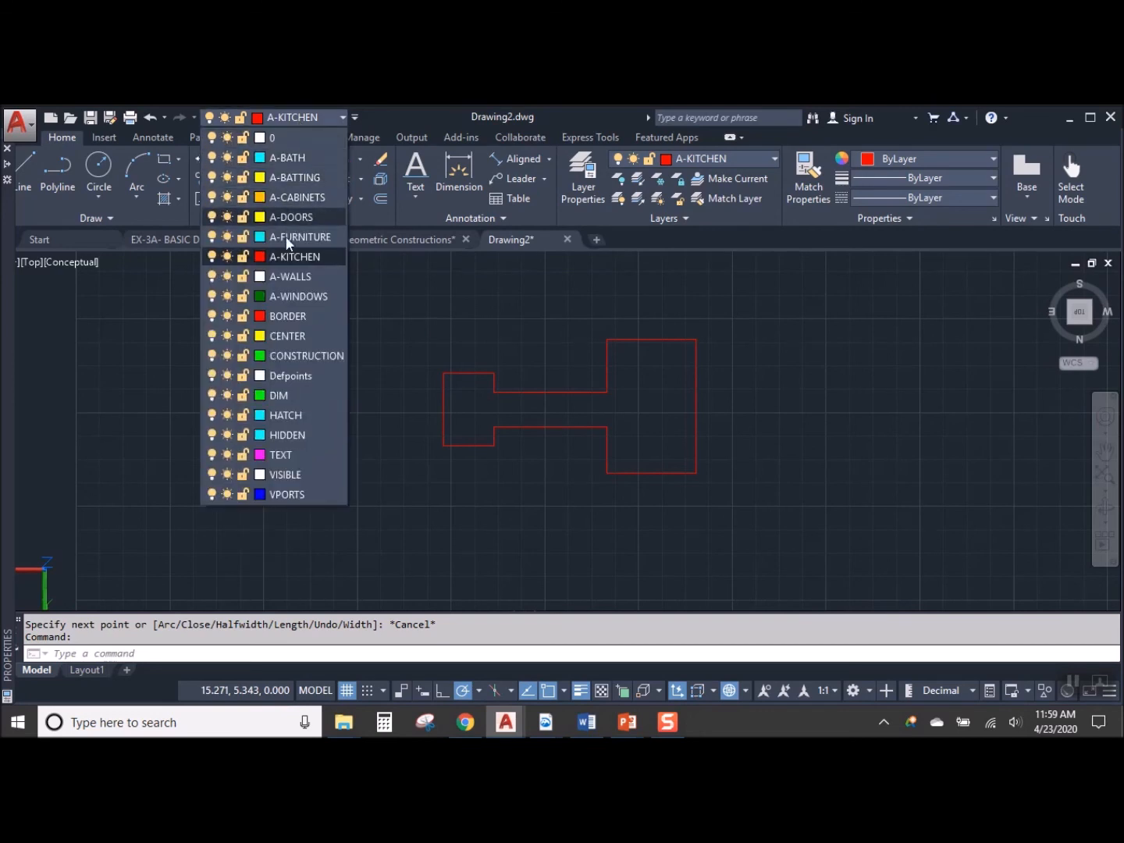
{"action": "left_click", "coordinate": [289, 337]}
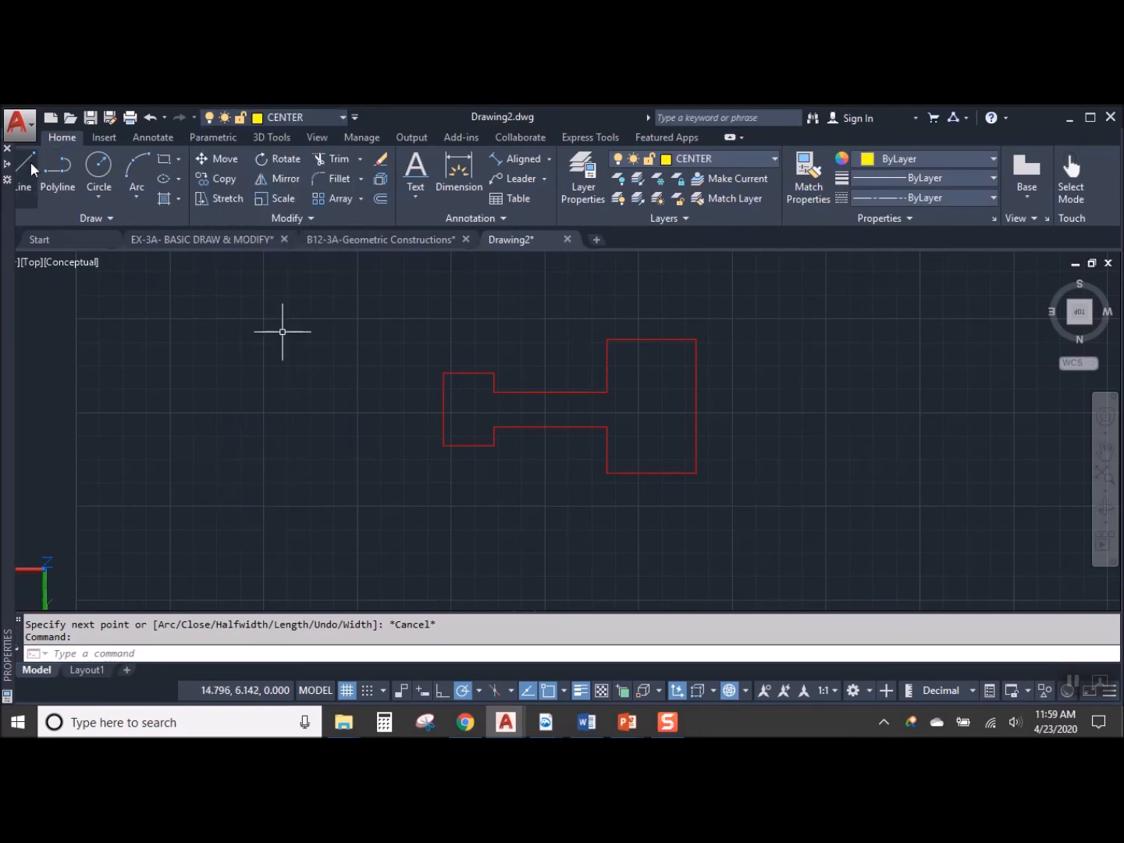
{"action": "key", "text": "l"}
{"action": "key", "text": "Return"}
{"action": "left_click", "coordinate": [393, 337]}
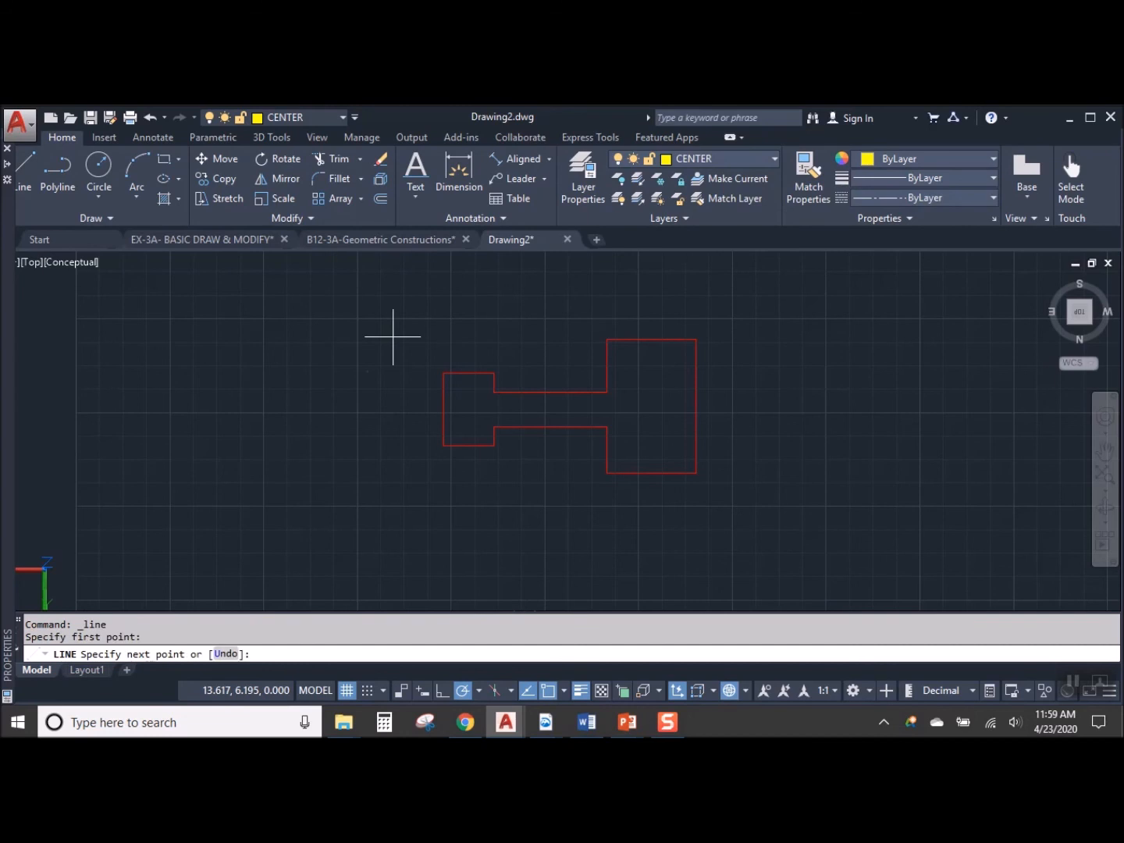
{"action": "left_click", "coordinate": [392, 500]}
{"action": "key", "text": "Escape"}
{"action": "middle_click_drag", "start_coordinate": [659, 458], "coordinate": [635, 441]}
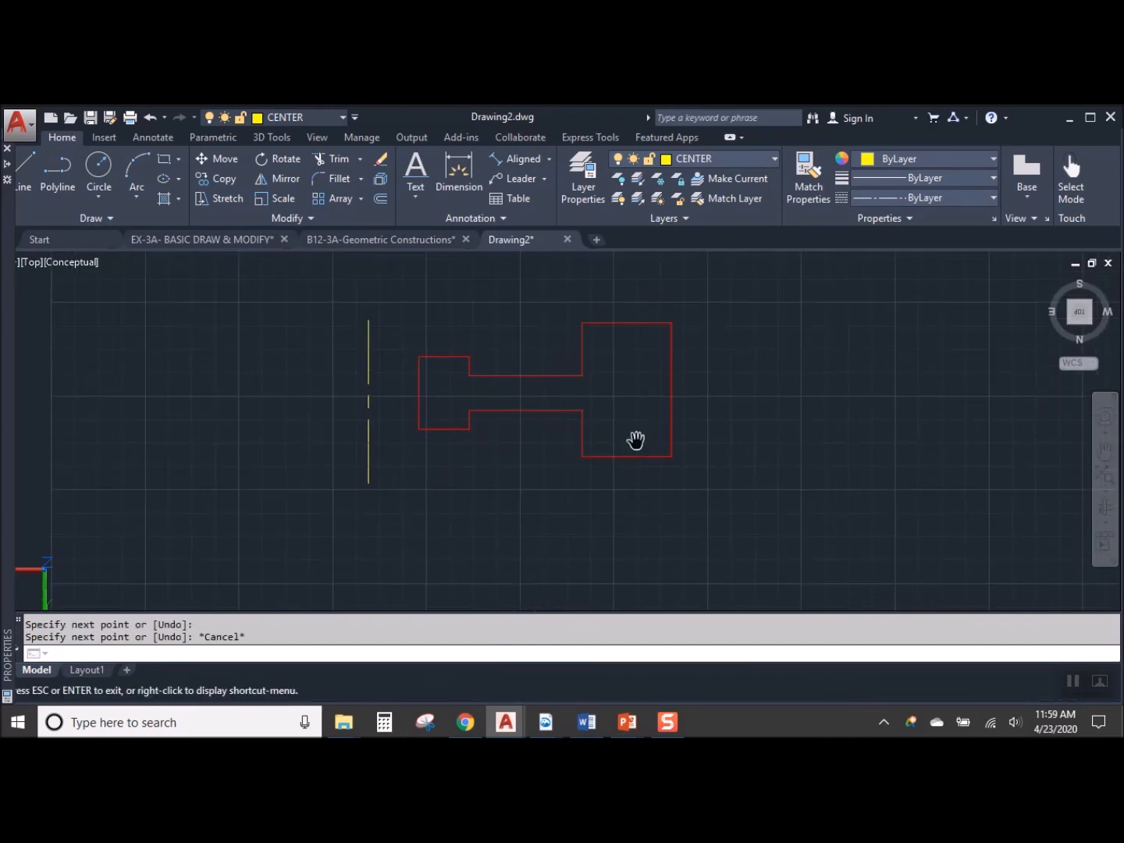
Compare the drawn profile and axis with the wheel slide in PowerPoint, and return to Drawing2 in AutoCAD
{"action": "mouse_move", "coordinate": [626, 720]}
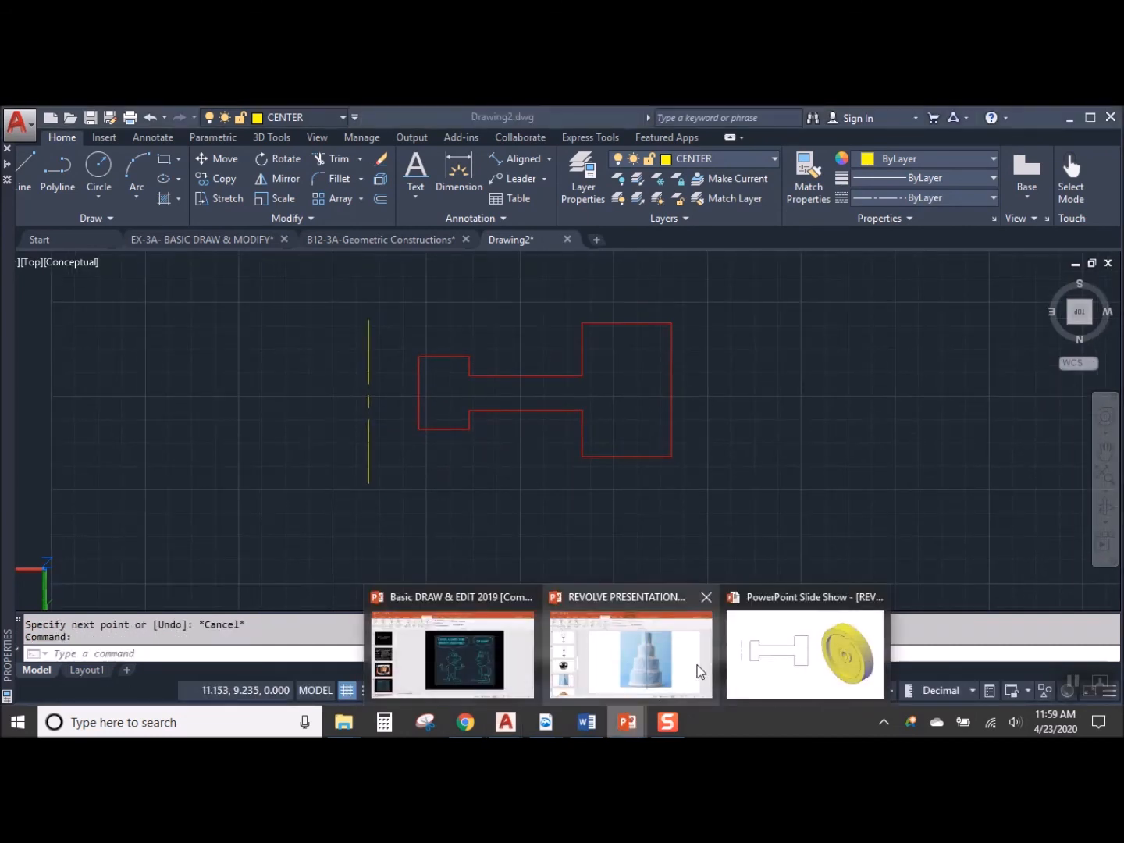
{"action": "left_click", "coordinate": [771, 658]}
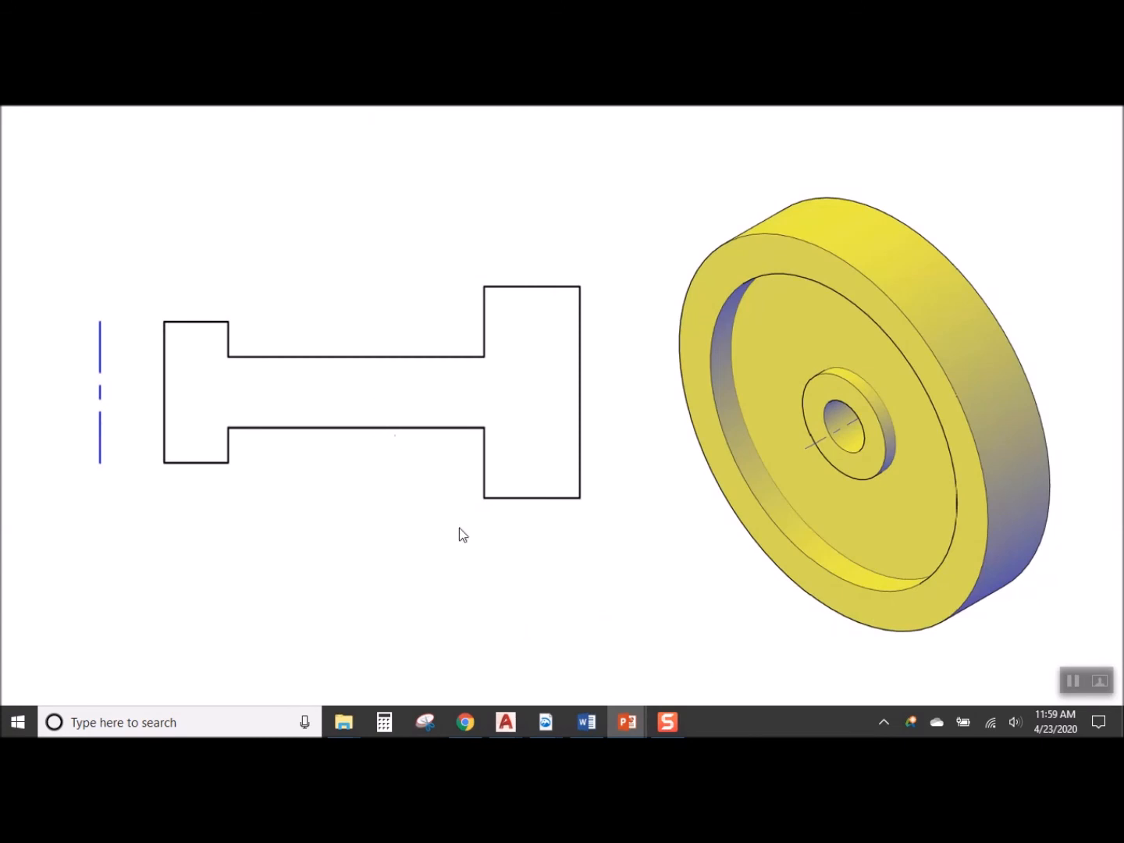
{"action": "mouse_move", "coordinate": [506, 721]}
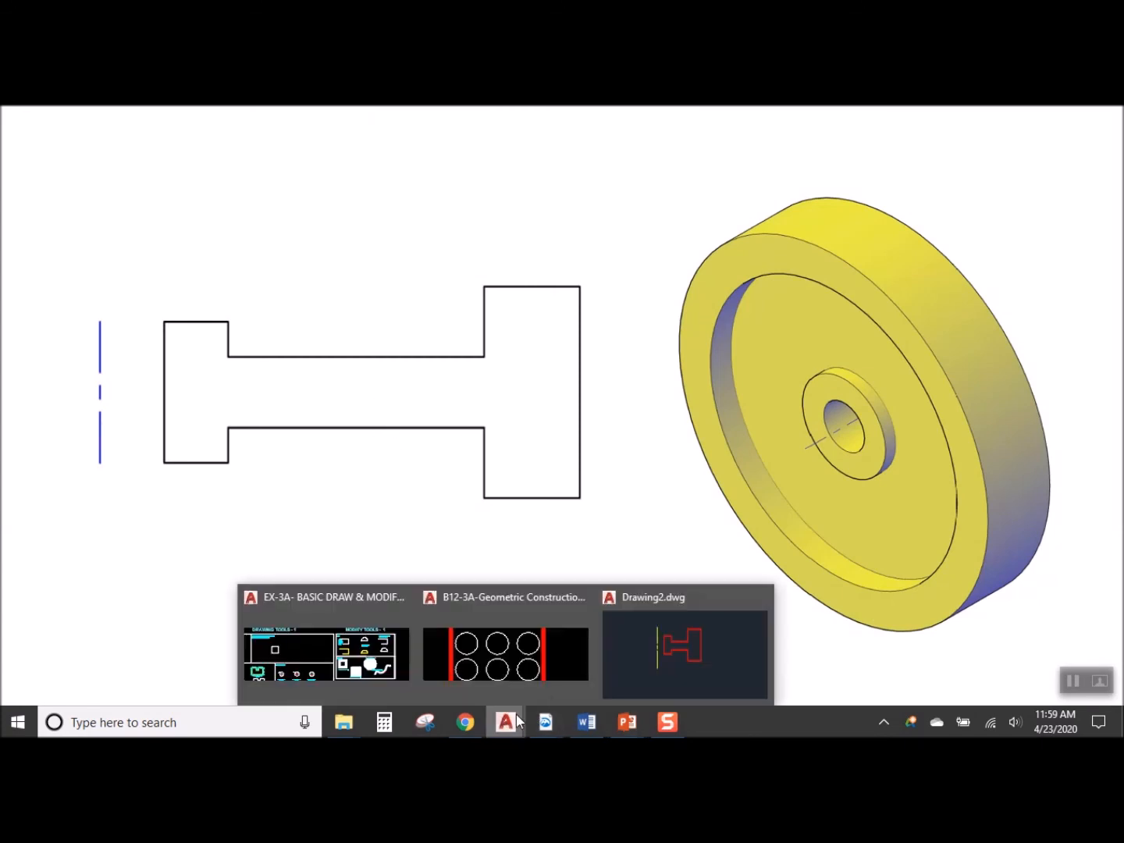
{"action": "left_click", "coordinate": [673, 636]}
Set the viewport to the NW Isometric view, with the wheel profile and its offset axis line in the middle
{"action": "left_click_drag", "start_coordinate": [1096, 319], "coordinate": [1092, 327]}
{"action": "left_click", "coordinate": [1089, 323]}
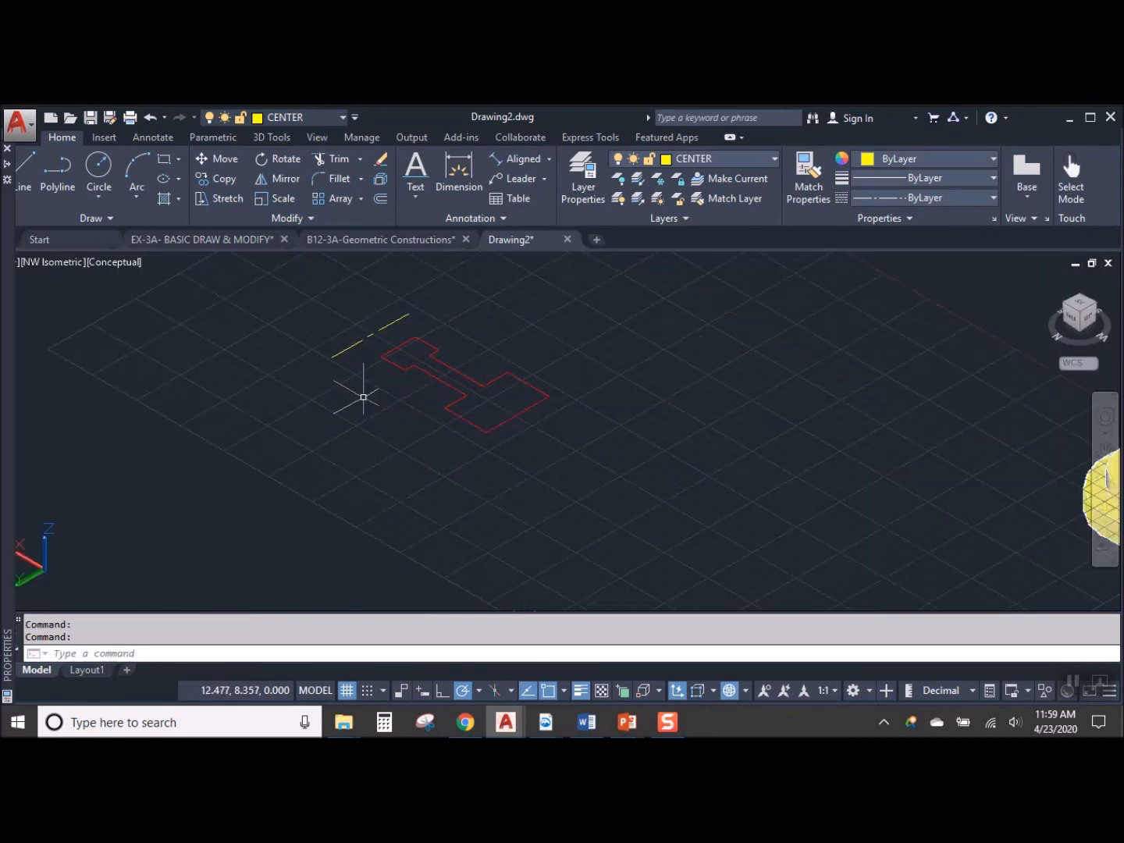
{"action": "middle_click_drag", "start_coordinate": [363, 396], "coordinate": [468, 523]}
{"action": "middle_click_drag", "start_coordinate": [497, 465], "coordinate": [424, 412]}
Try revolving the wheel profile 180 degrees around the offset centre line, and undo the revolve
{"action": "type", "text": "REV"}
{"action": "key", "text": "Return"}
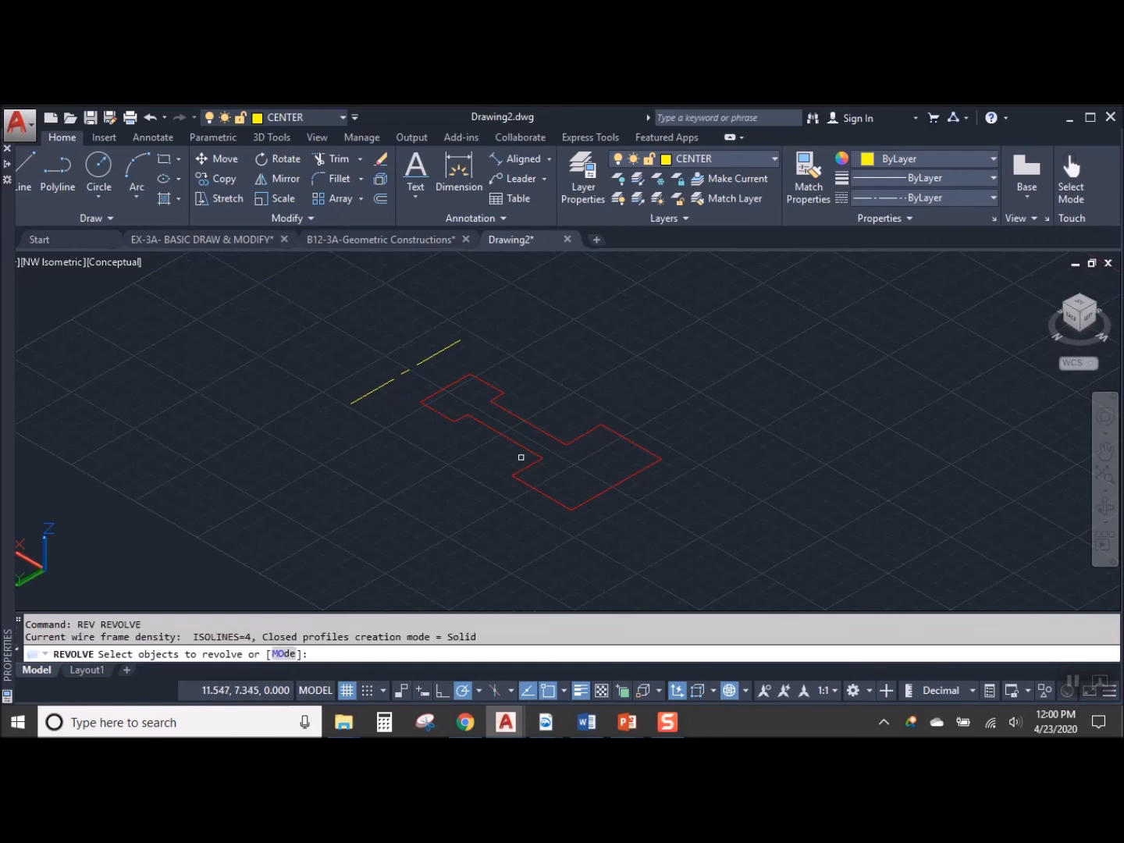
{"action": "left_click", "coordinate": [519, 444]}
{"action": "key", "text": "Return"}
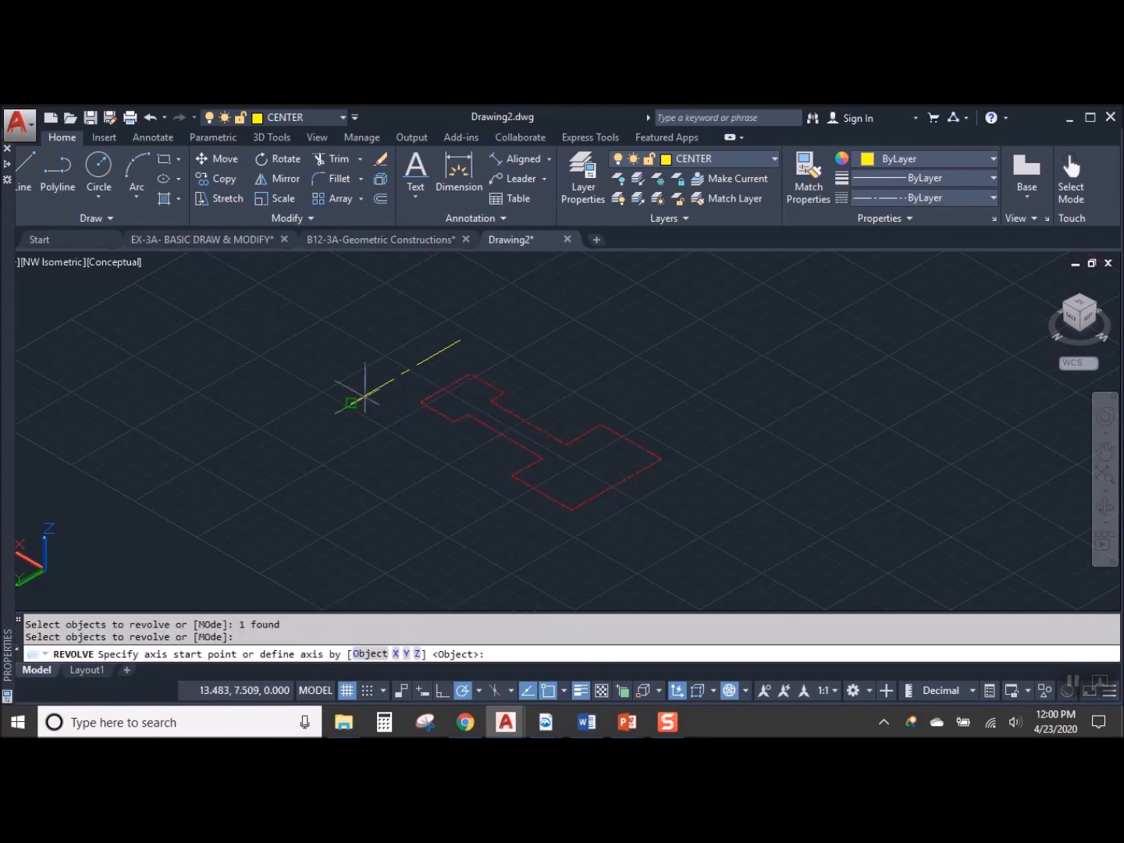
{"action": "left_click", "coordinate": [351, 401]}
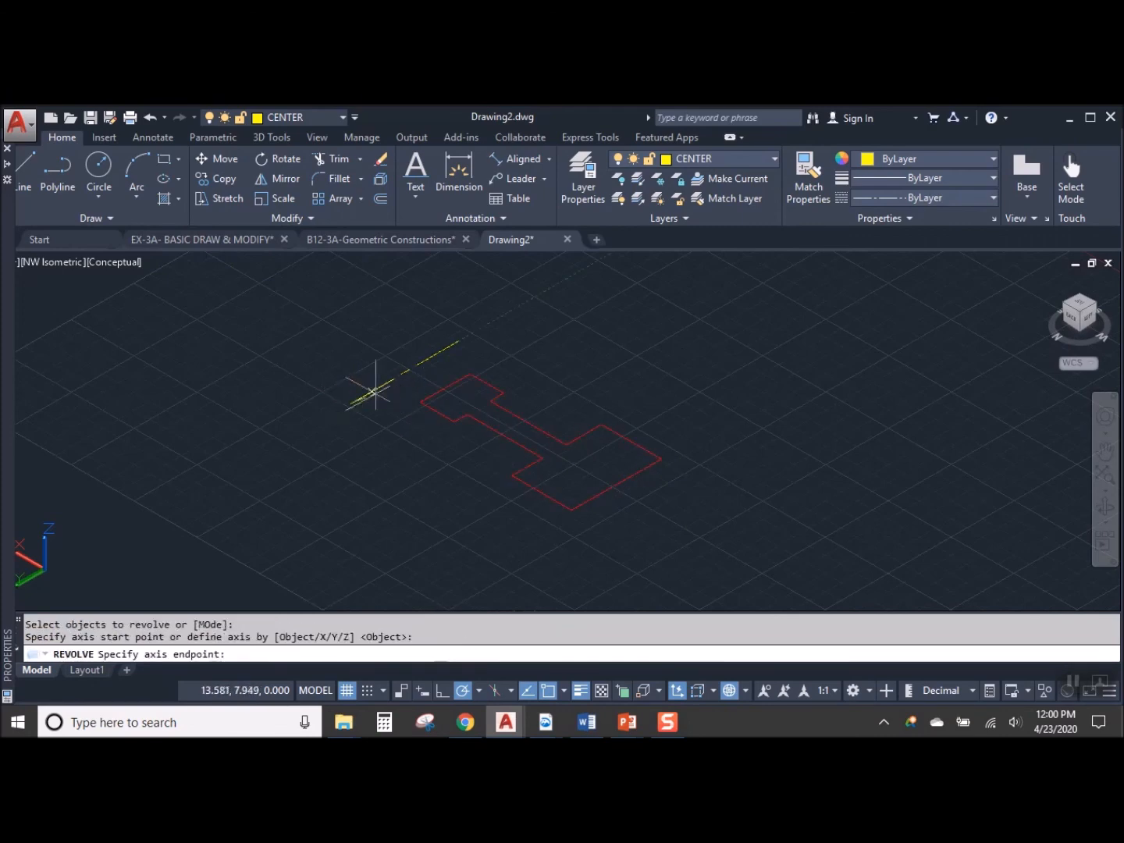
{"action": "left_click", "coordinate": [448, 349]}
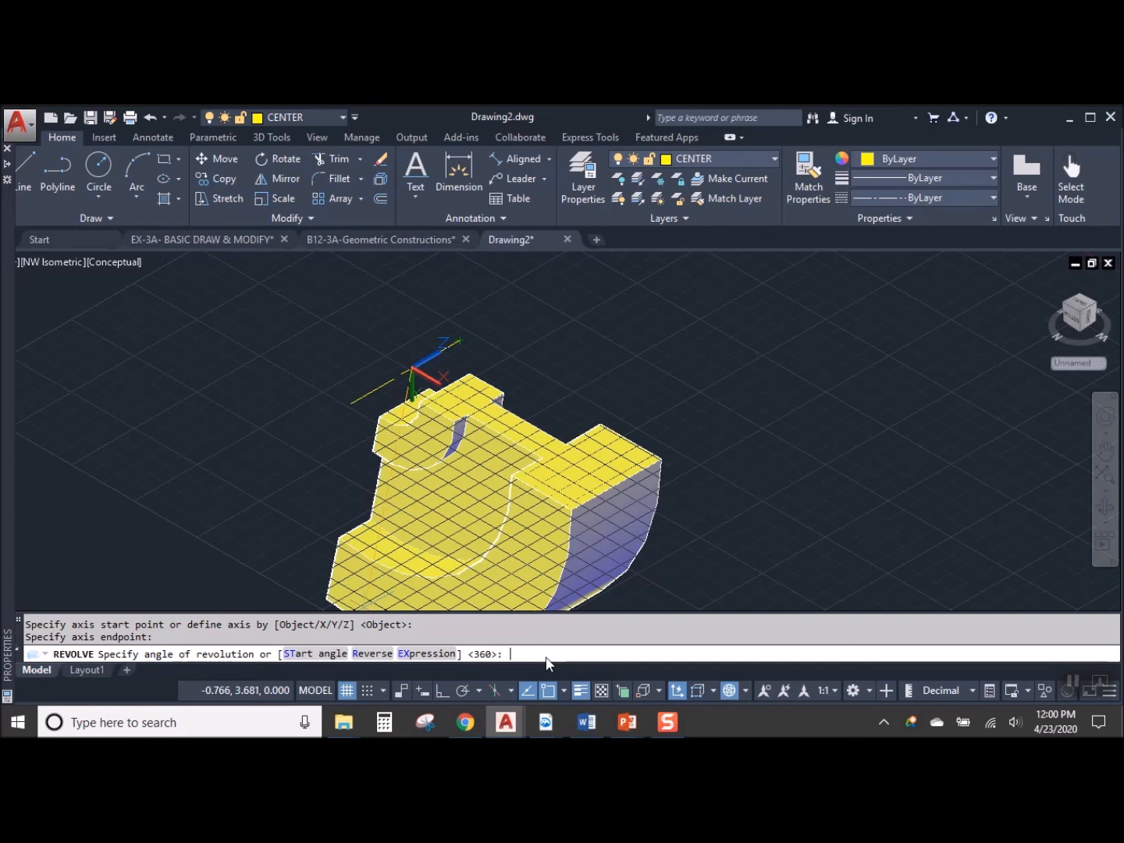
{"action": "type", "text": "0"}
{"action": "key", "text": "Return"}
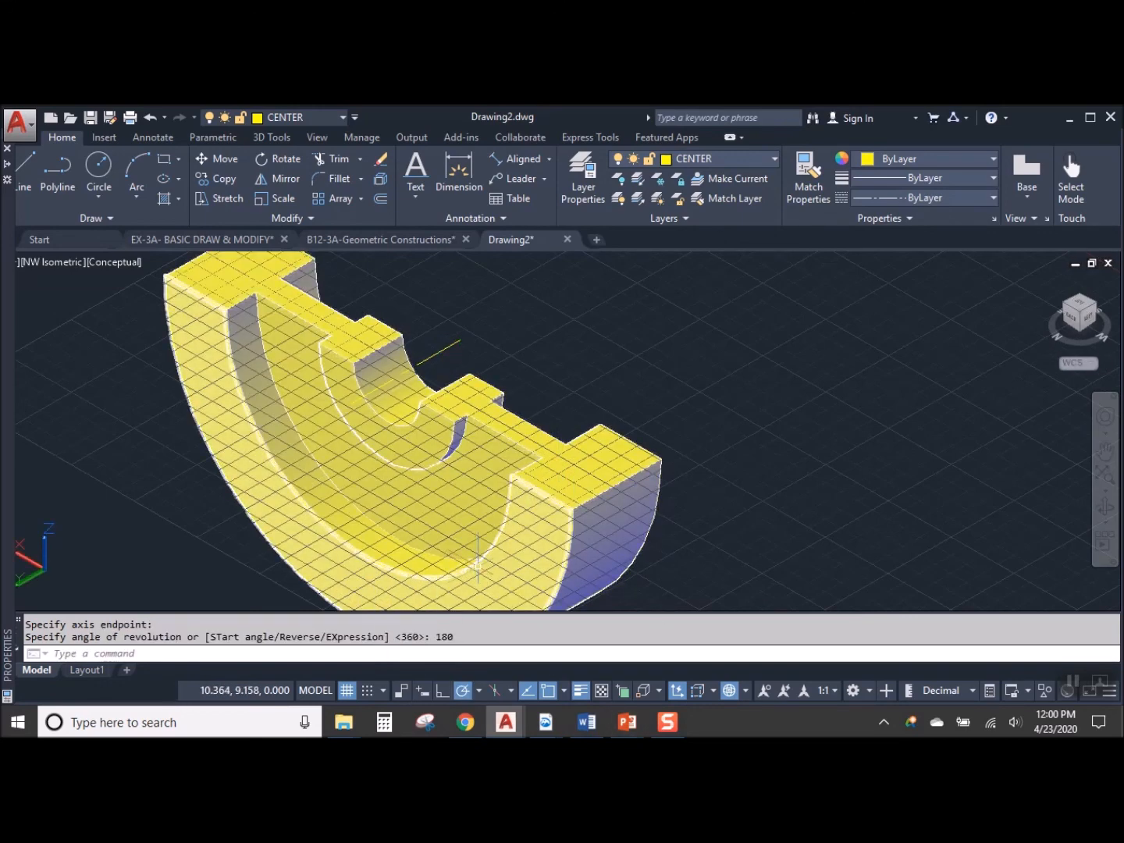
{"action": "key", "text": "ctrl+z"}
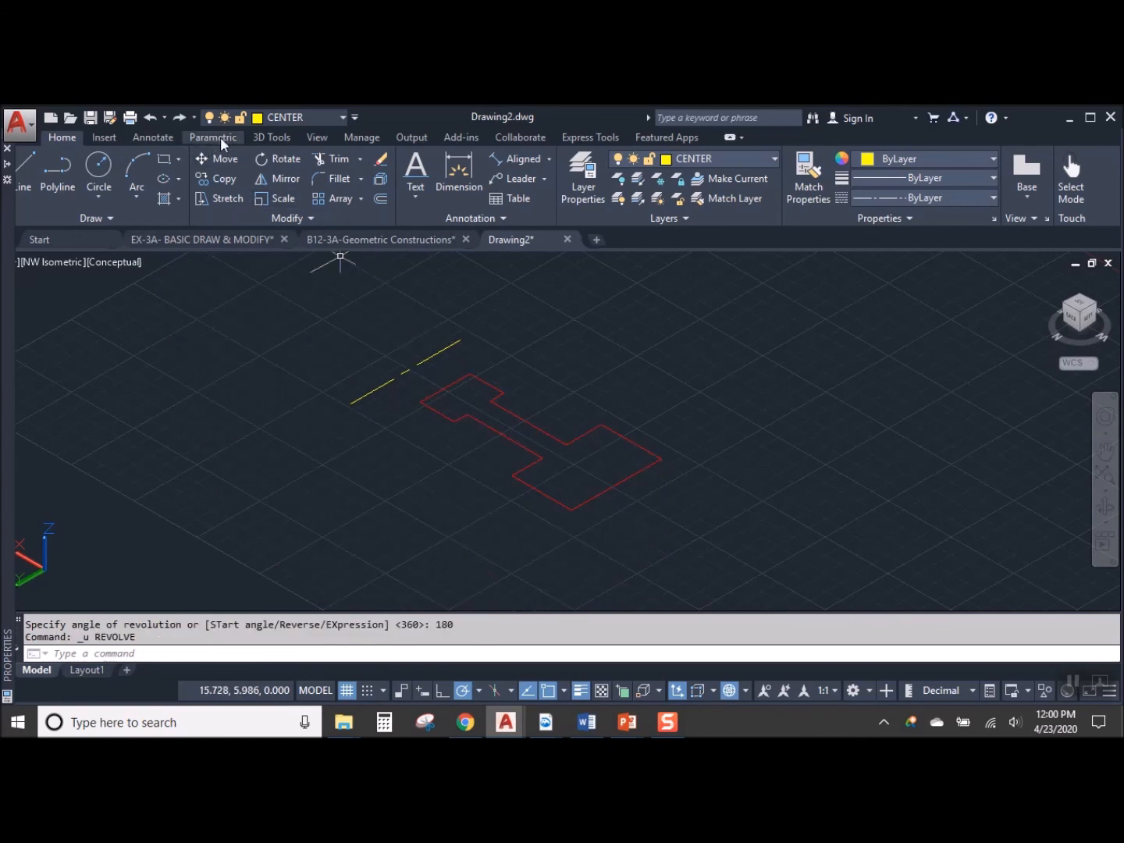
Revolve the closed wheel profile a full 360 degrees around the offset centre line, picking the line's endpoints as the axis
{"action": "left_click", "coordinate": [265, 138]}
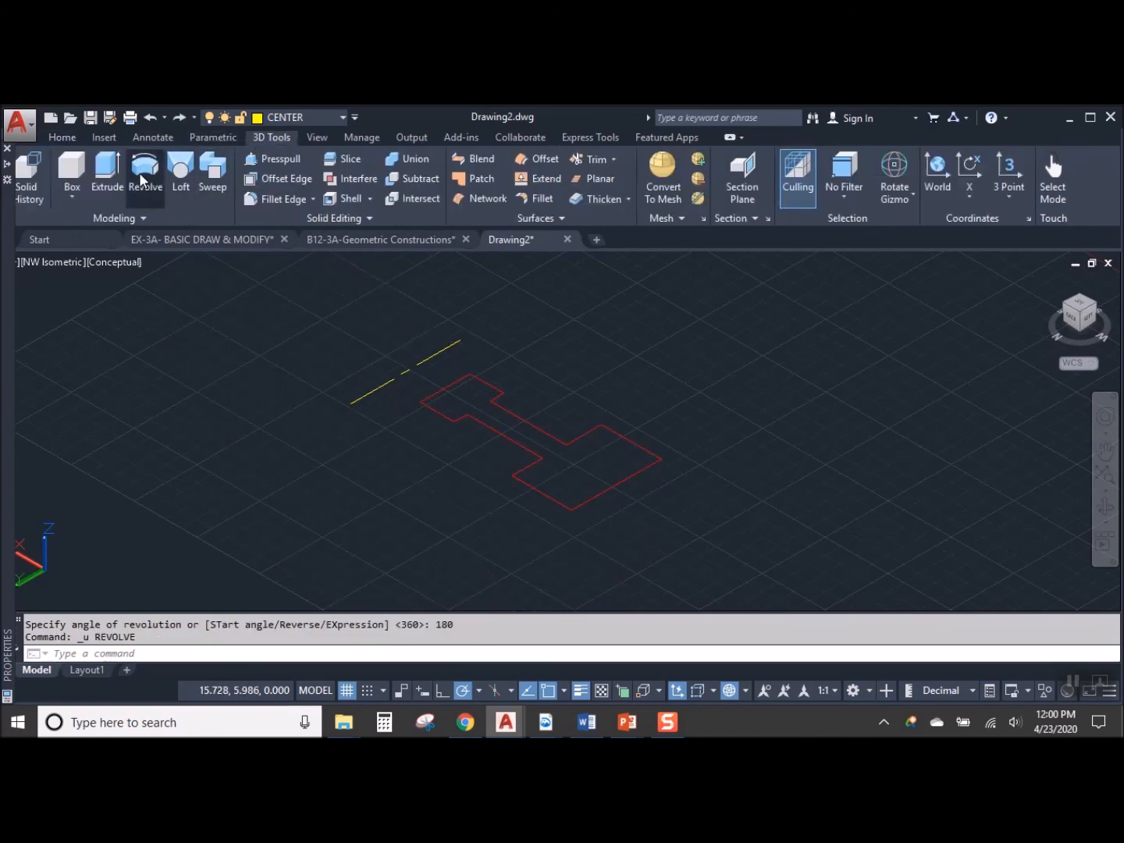
{"action": "left_click", "coordinate": [145, 172]}
{"action": "left_click", "coordinate": [484, 381]}
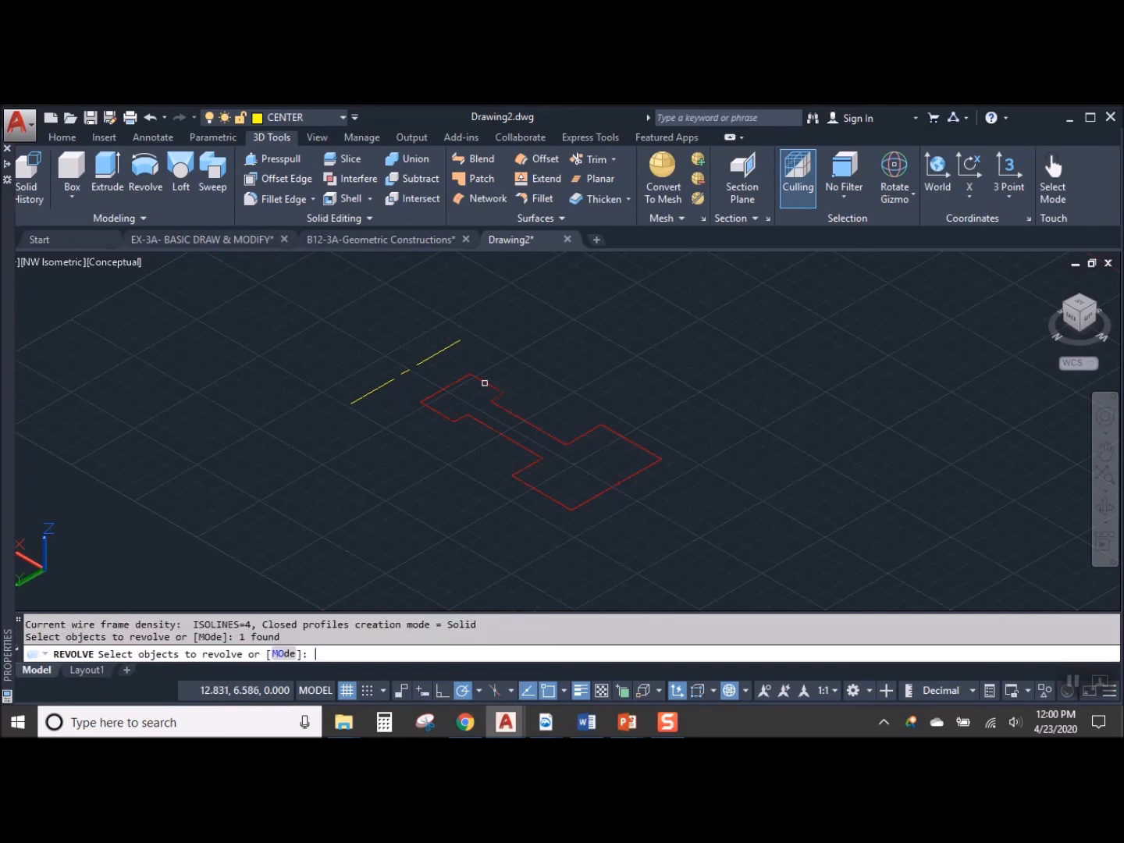
{"action": "key", "text": "Return"}
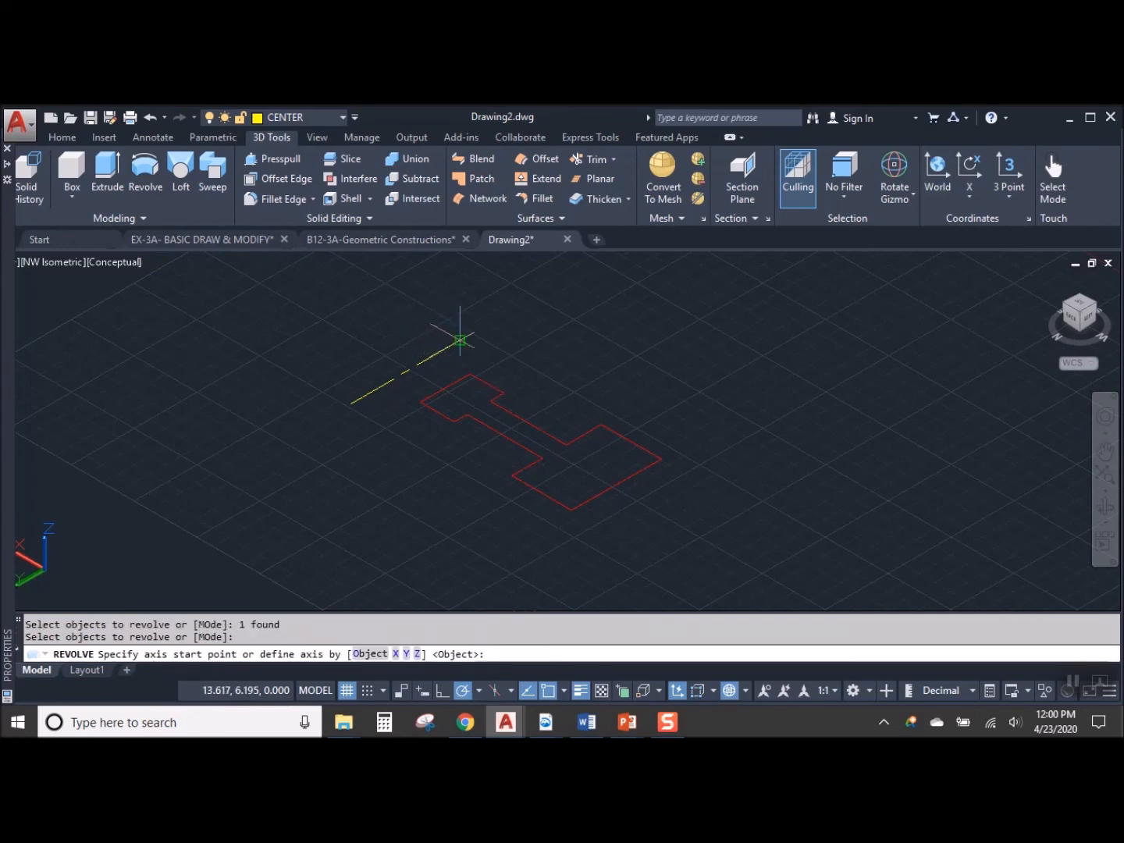
{"action": "left_click", "coordinate": [459, 339]}
{"action": "left_click", "coordinate": [362, 393]}
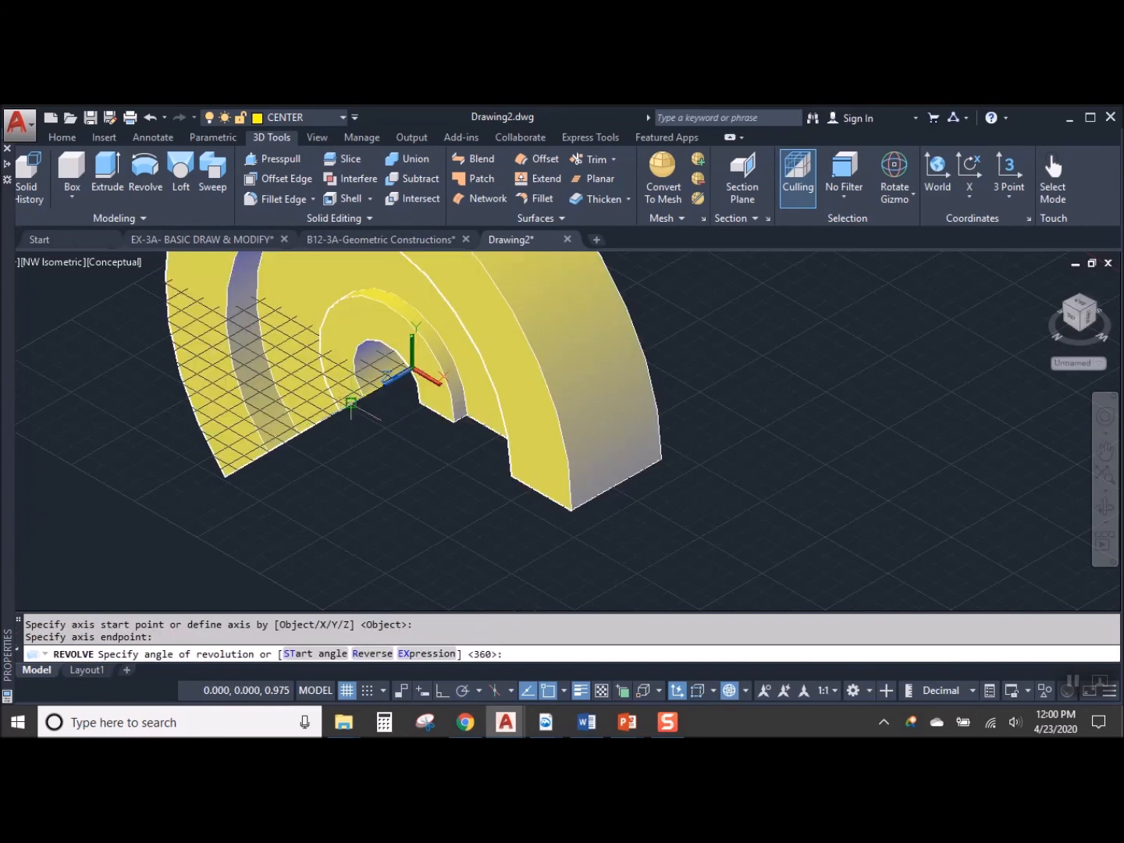
{"action": "key", "text": "Return"}
{"action": "scroll", "coordinate": [600, 408], "scroll_direction": "down", "scroll_amount": 2}
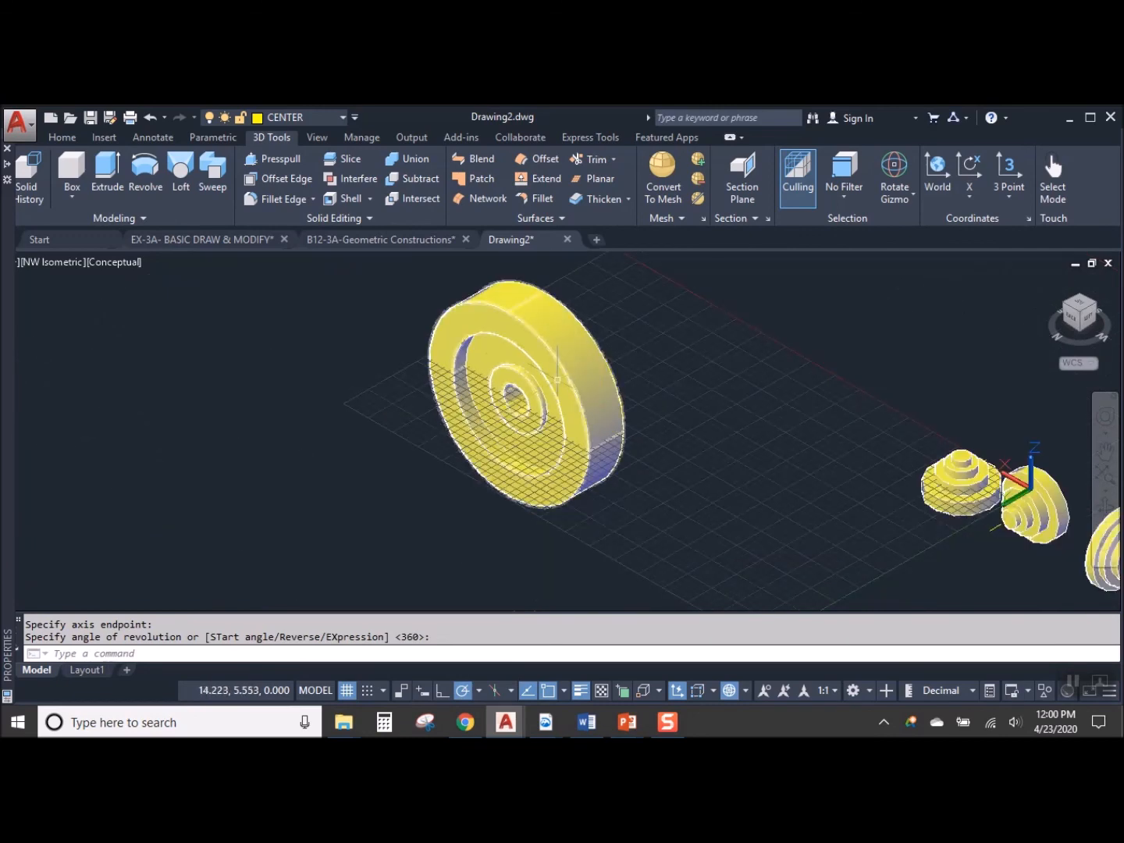
{"action": "middle_click_drag", "start_coordinate": [631, 425], "coordinate": [545, 442]}
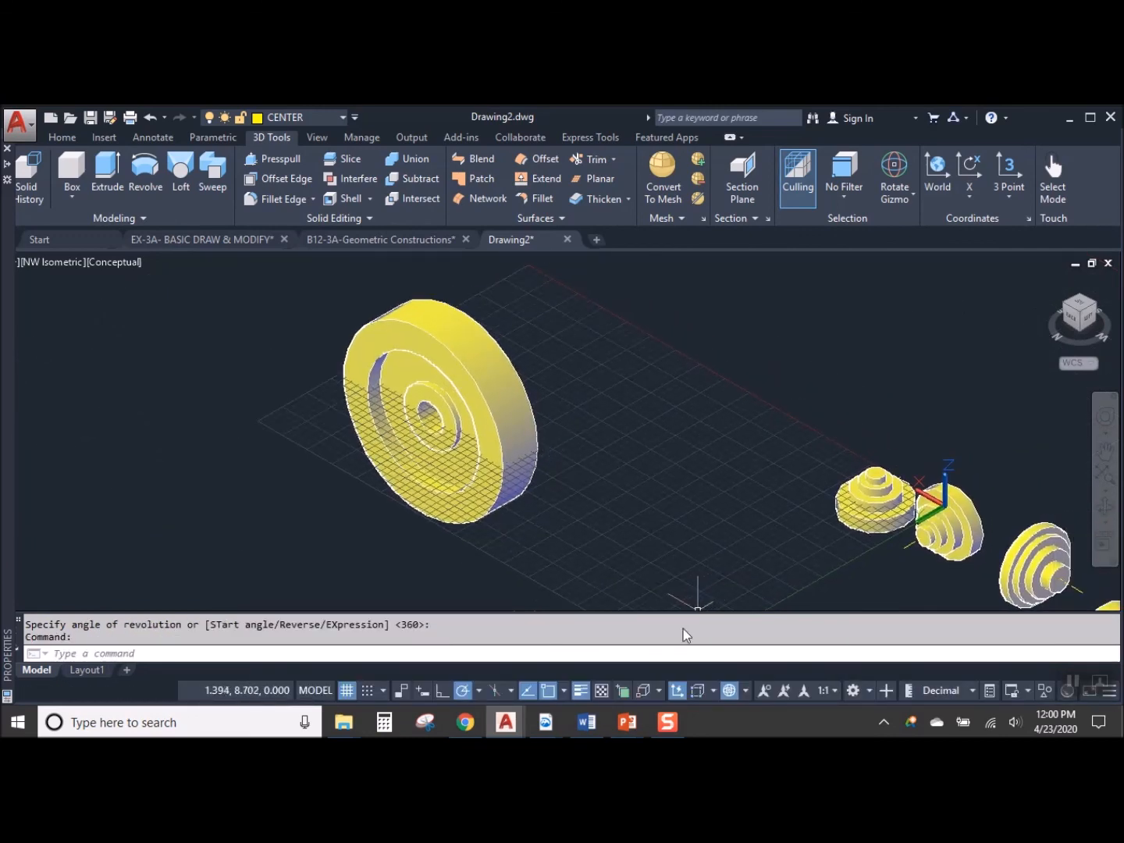
Switch to the PowerPoint slide show and advance from the wheel slide to the piston slide
{"action": "left_click", "coordinate": [626, 722]}
{"action": "left_click", "coordinate": [797, 660]}
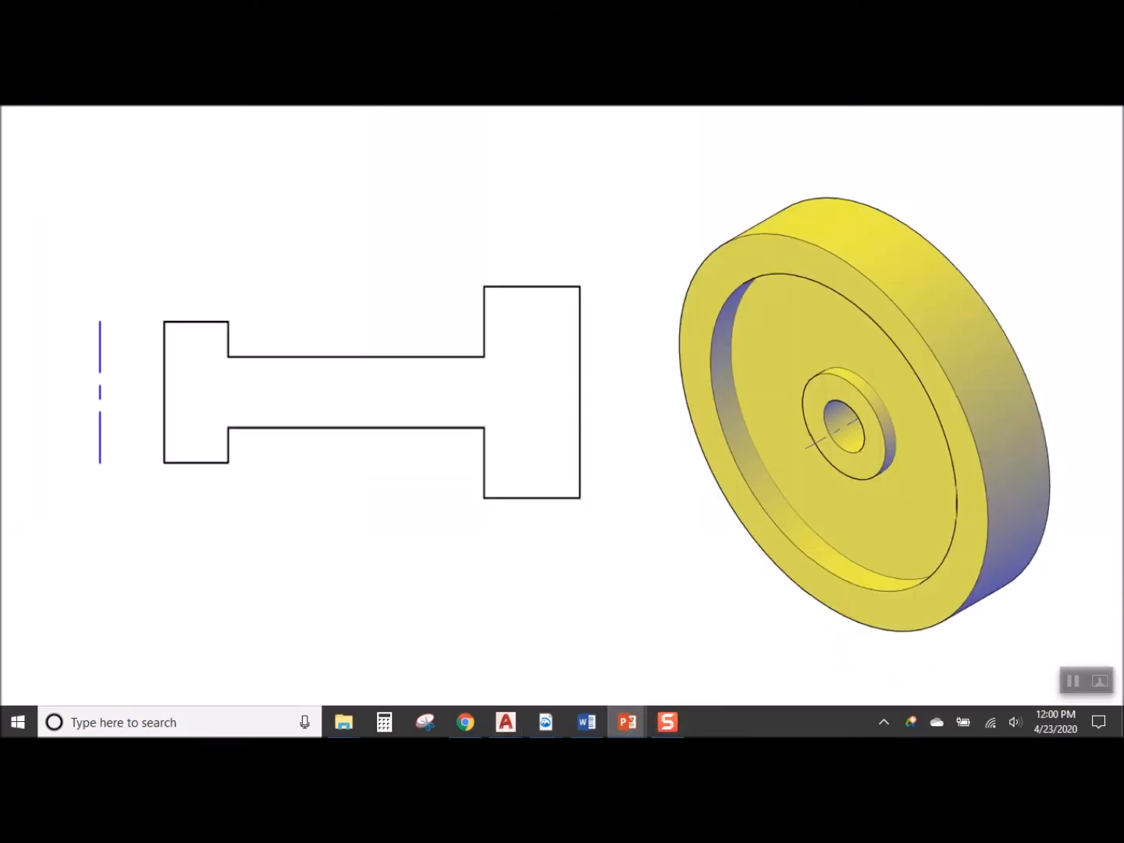
{"action": "left_click", "coordinate": [672, 398]}
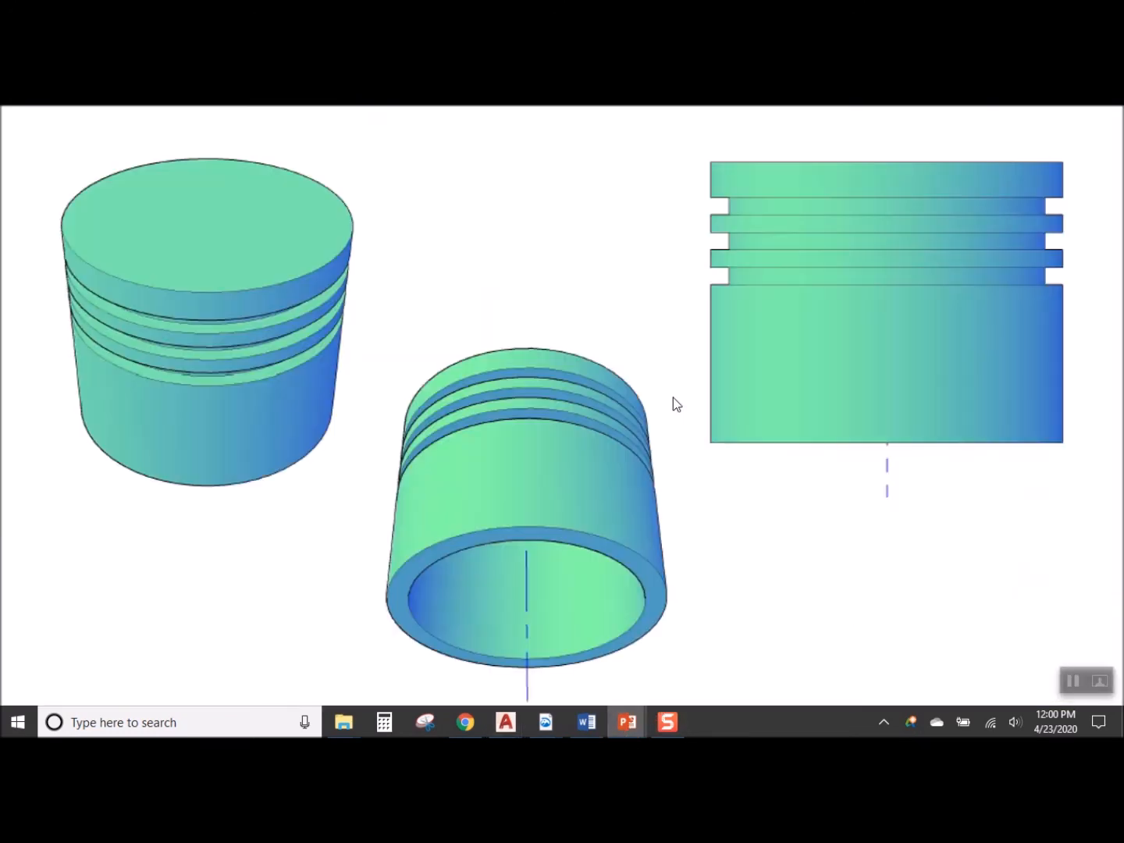